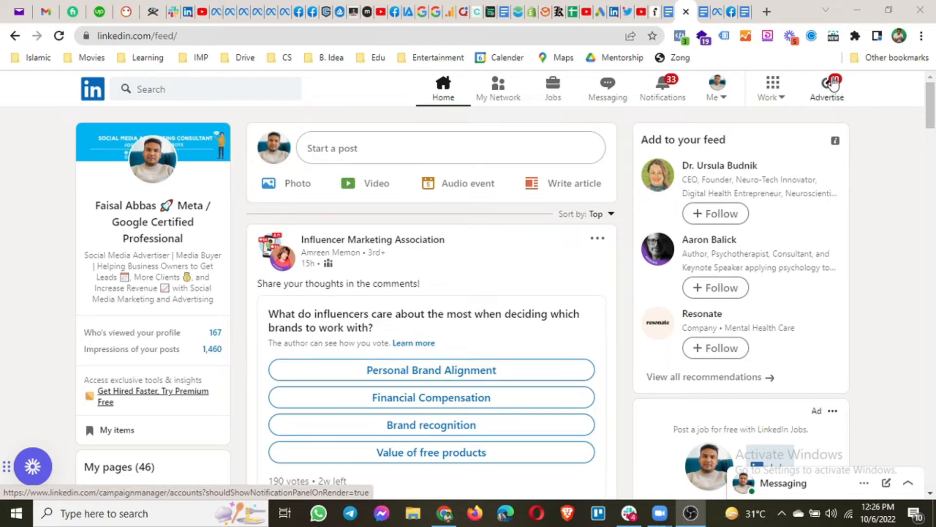
Glance at the Work products menu, then launch Campaign Manager via Advertise in the top bar
{"action": "left_click", "coordinate": [776, 93]}
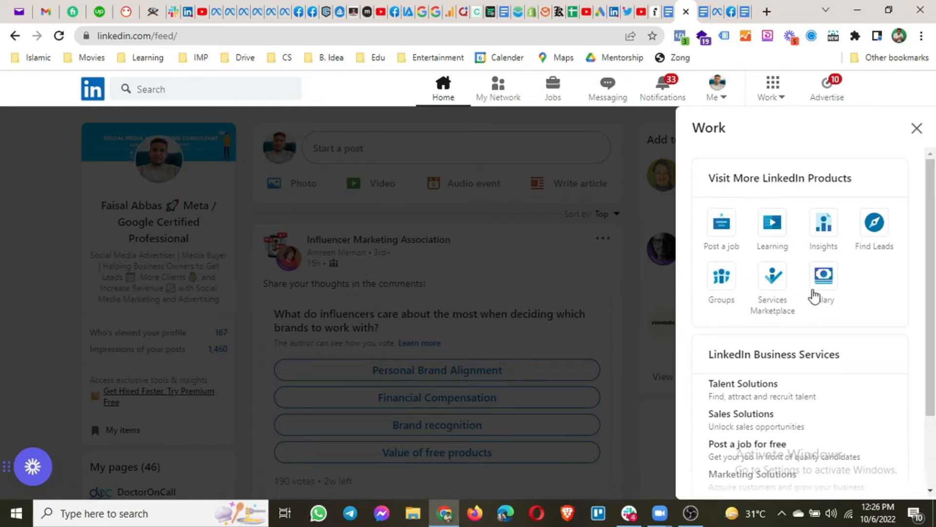
{"action": "left_click", "coordinate": [887, 91]}
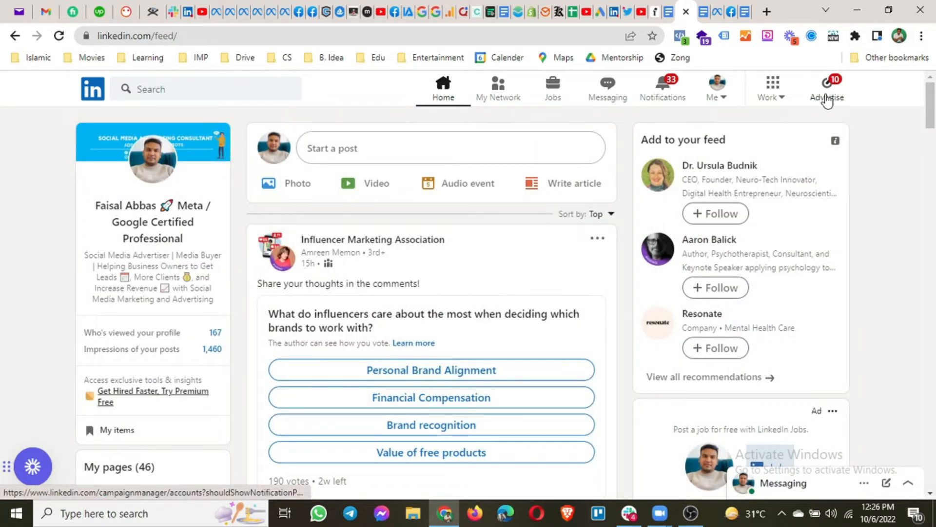
{"action": "left_click", "coordinate": [828, 99]}
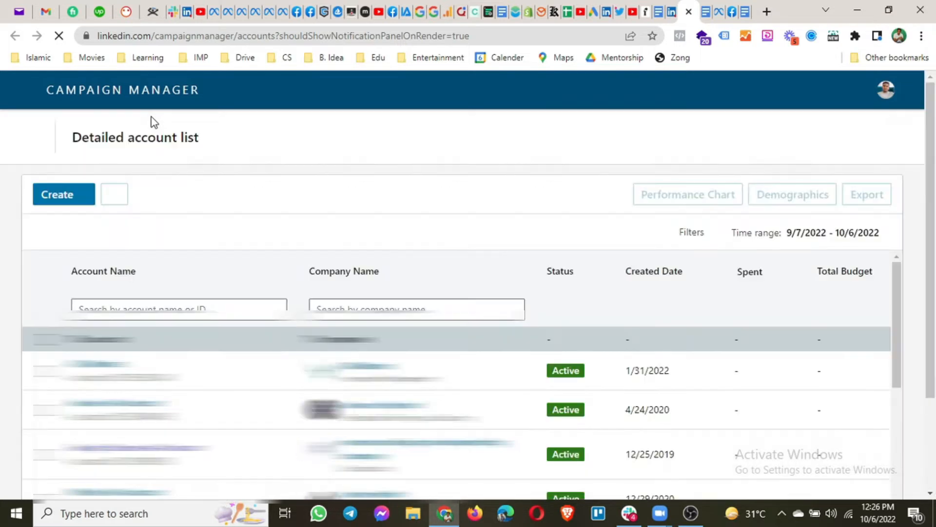
Close the notifications side panel and scroll through the detailed ad account list
{"action": "scroll", "coordinate": [212, 290], "scroll_direction": "down", "scroll_amount": 10}
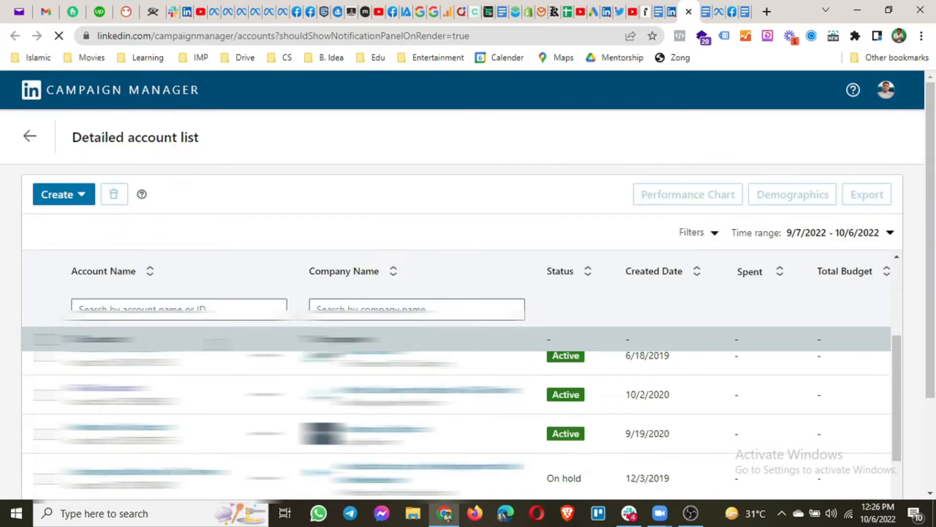
{"action": "scroll", "coordinate": [921, 225], "scroll_direction": "down", "scroll_amount": 3}
{"action": "scroll", "coordinate": [197, 337], "scroll_direction": "down", "scroll_amount": 3}
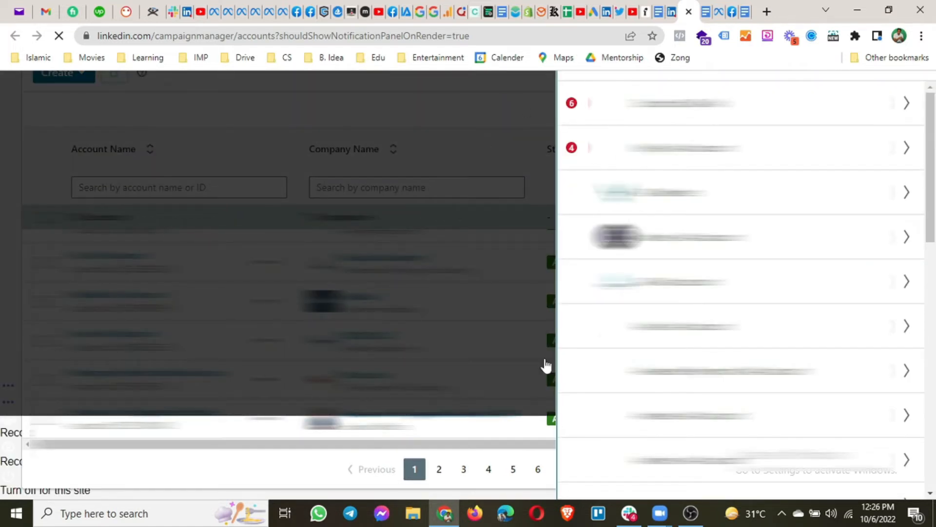
{"action": "left_click", "coordinate": [482, 104]}
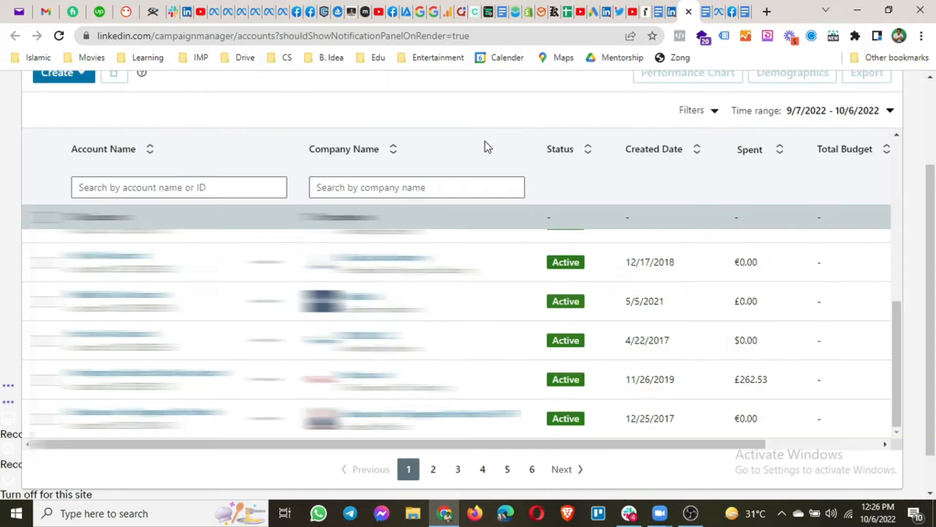
{"action": "scroll", "coordinate": [438, 174], "scroll_direction": "up", "scroll_amount": 8}
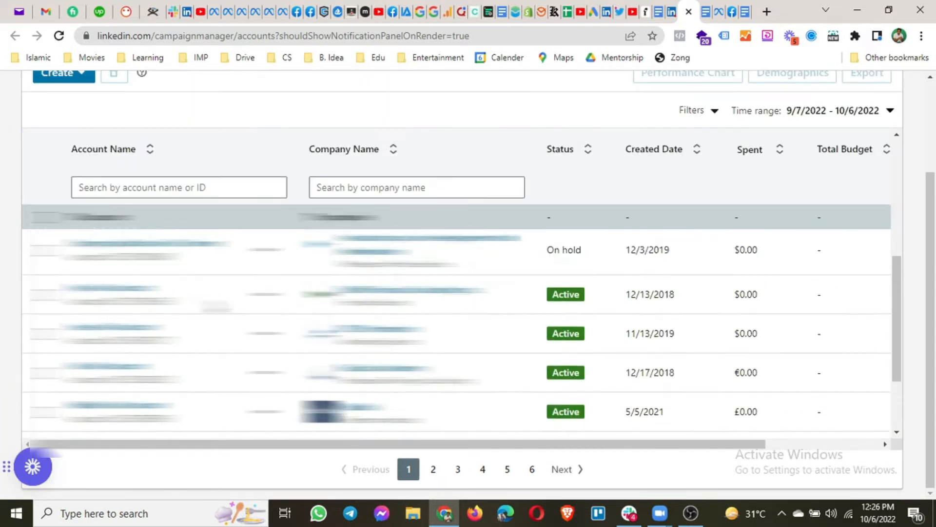
{"action": "scroll", "coordinate": [512, 341], "scroll_direction": "up", "scroll_amount": 2}
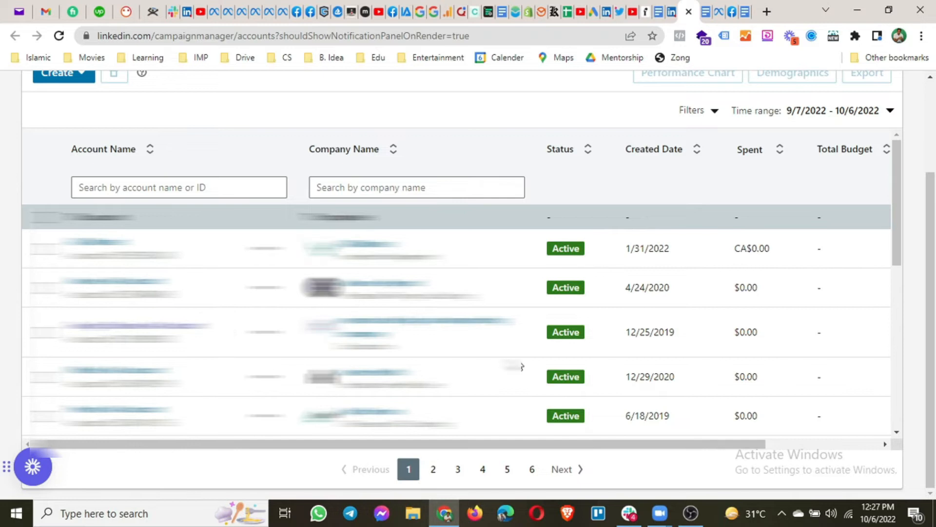
{"action": "scroll", "coordinate": [536, 332], "scroll_direction": "up", "scroll_amount": 1}
{"action": "scroll", "coordinate": [583, 285], "scroll_direction": "up", "scroll_amount": 2}
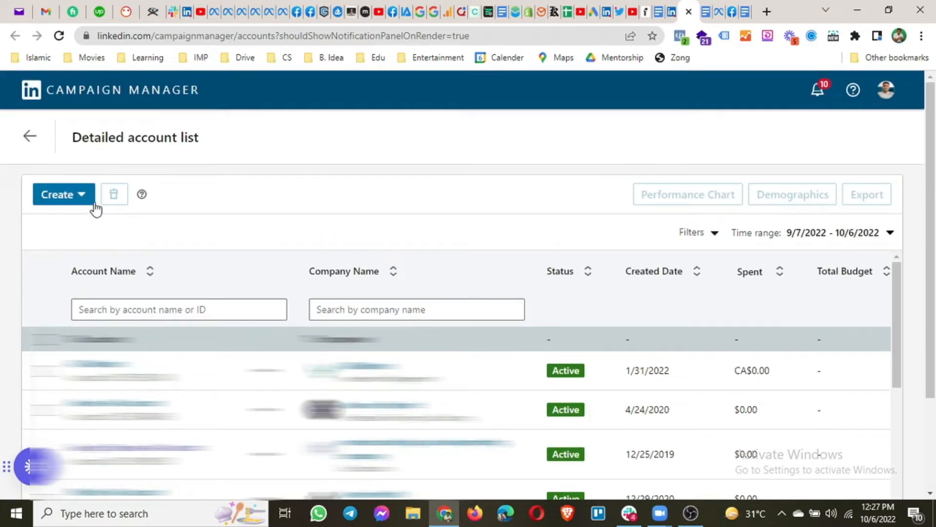
{"action": "left_click", "coordinate": [80, 199]}
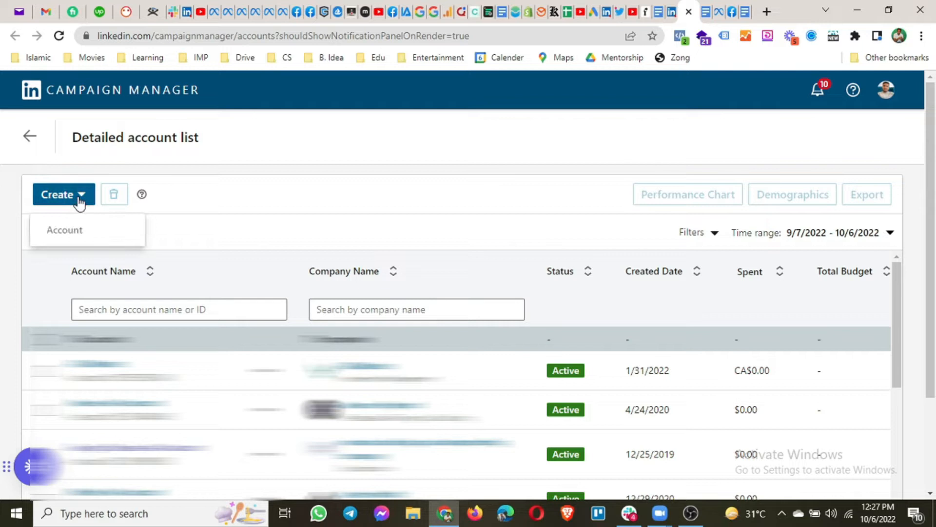
{"action": "left_click", "coordinate": [70, 235]}
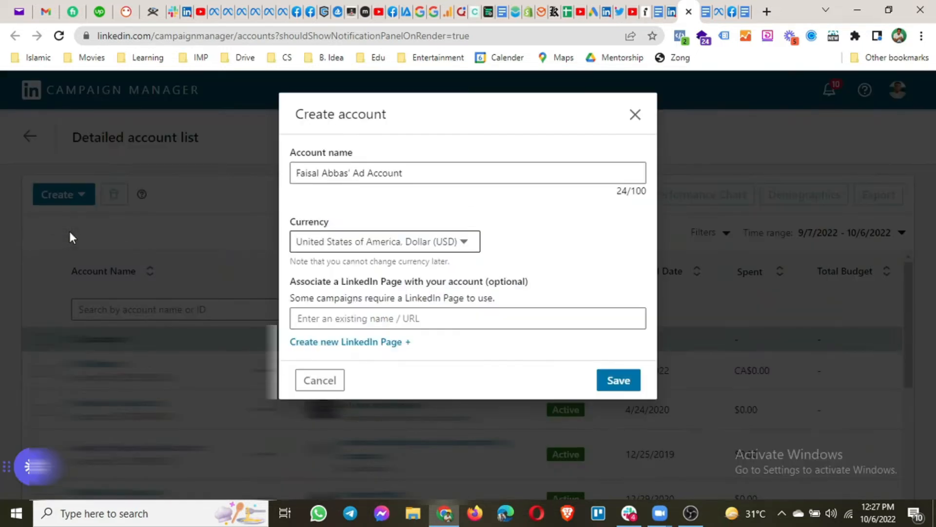
{"action": "left_click_drag", "start_coordinate": [402, 174], "coordinate": [293, 177]}
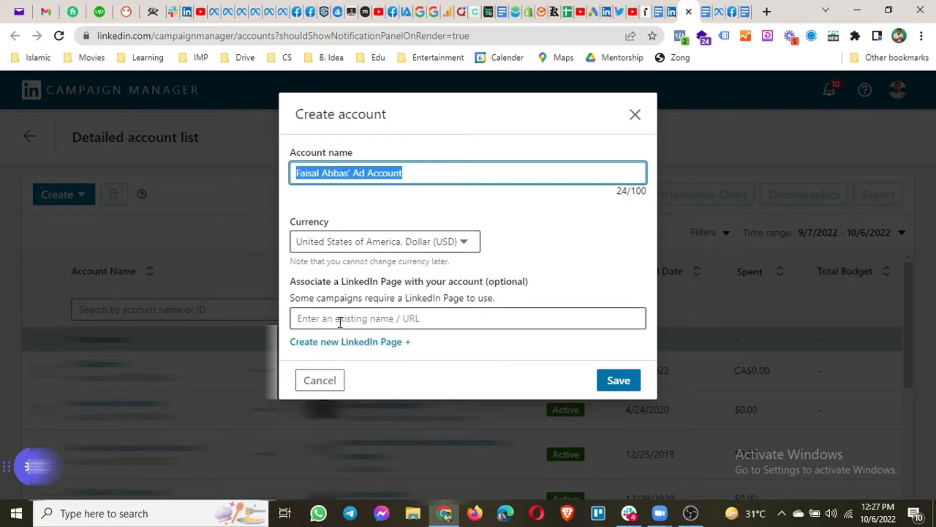
{"action": "left_click", "coordinate": [427, 317]}
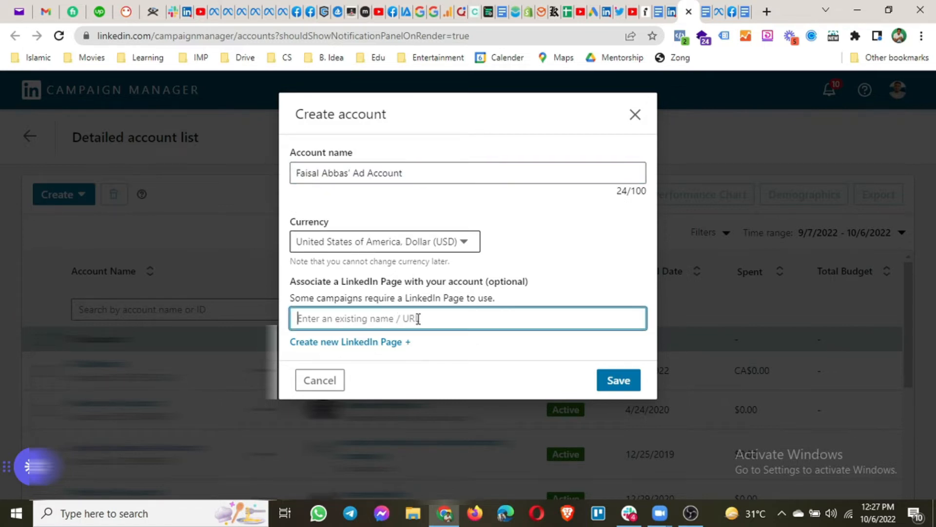
{"action": "left_click_drag", "start_coordinate": [488, 282], "coordinate": [525, 285]}
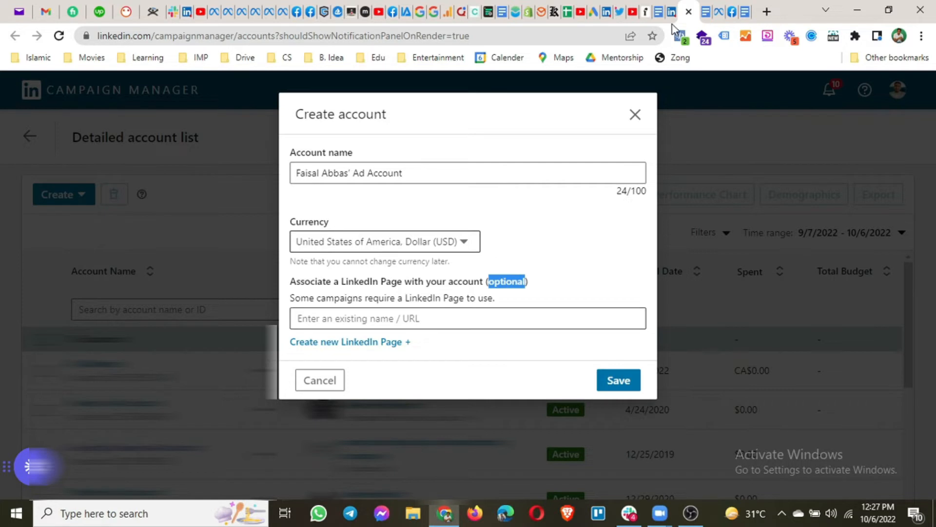
{"action": "left_click", "coordinate": [635, 115]}
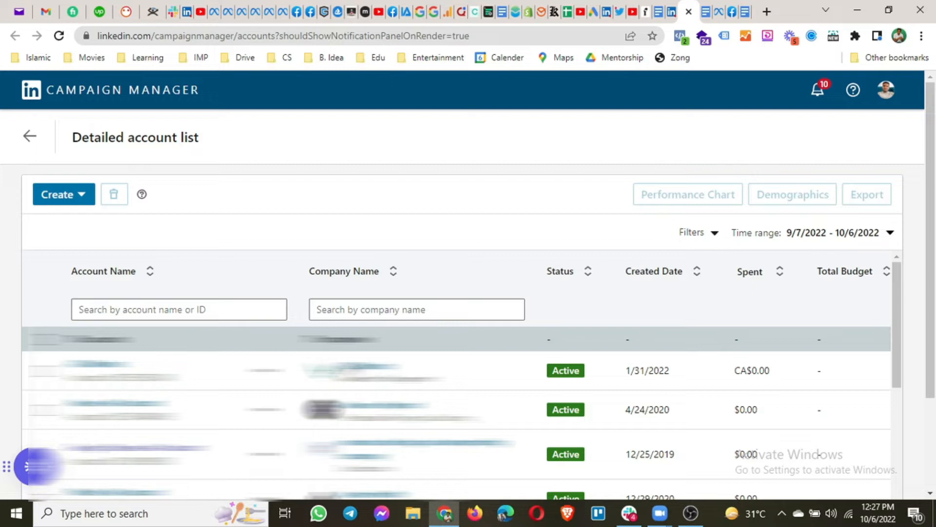
{"action": "scroll", "coordinate": [459, 420], "scroll_direction": "down", "scroll_amount": 2}
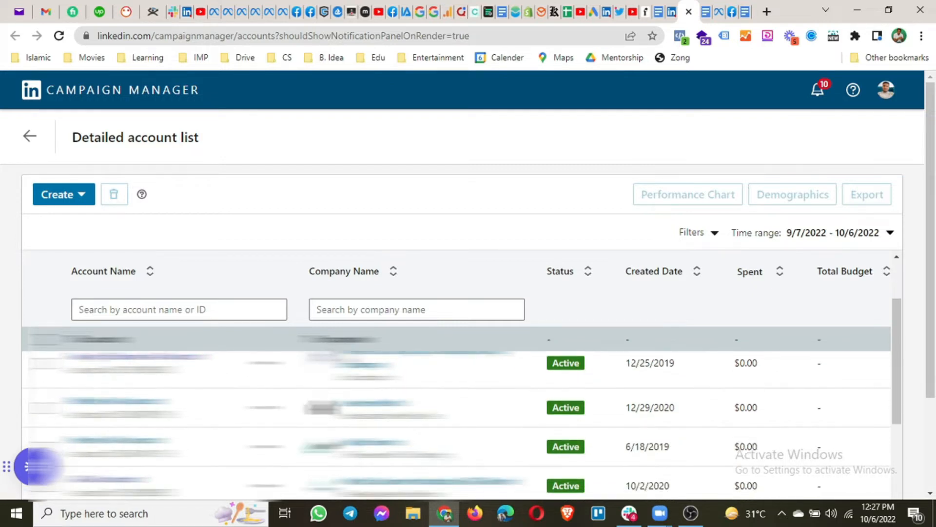
{"action": "scroll", "coordinate": [744, 166], "scroll_direction": "down", "scroll_amount": 6}
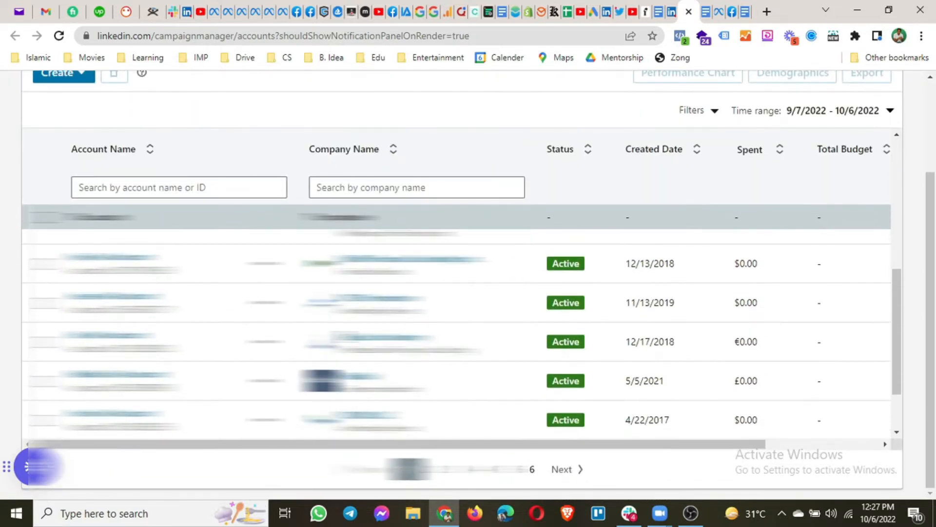
{"action": "scroll", "coordinate": [97, 217], "scroll_direction": "up", "scroll_amount": 8}
{"action": "left_click", "coordinate": [78, 204]}
{"action": "left_click", "coordinate": [78, 230]}
{"action": "left_click_drag", "start_coordinate": [408, 172], "coordinate": [286, 188]}
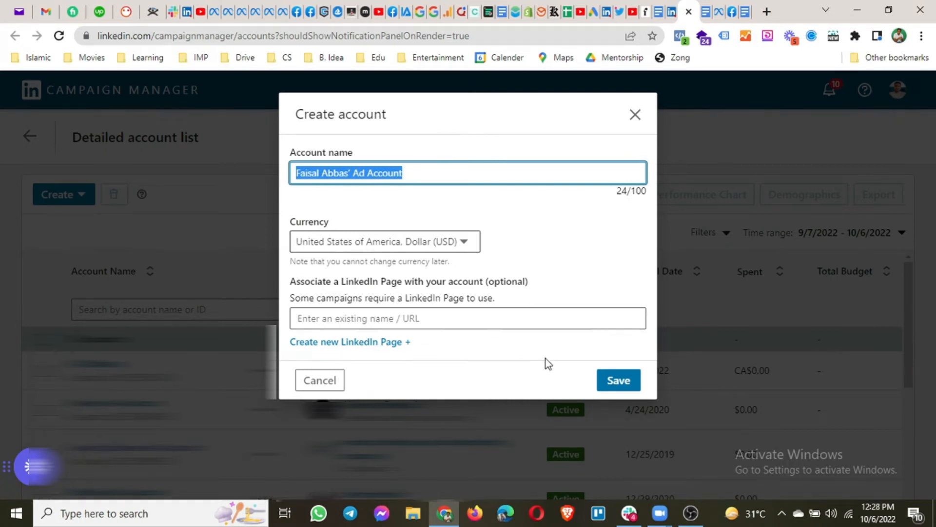
{"action": "left_click", "coordinate": [315, 378]}
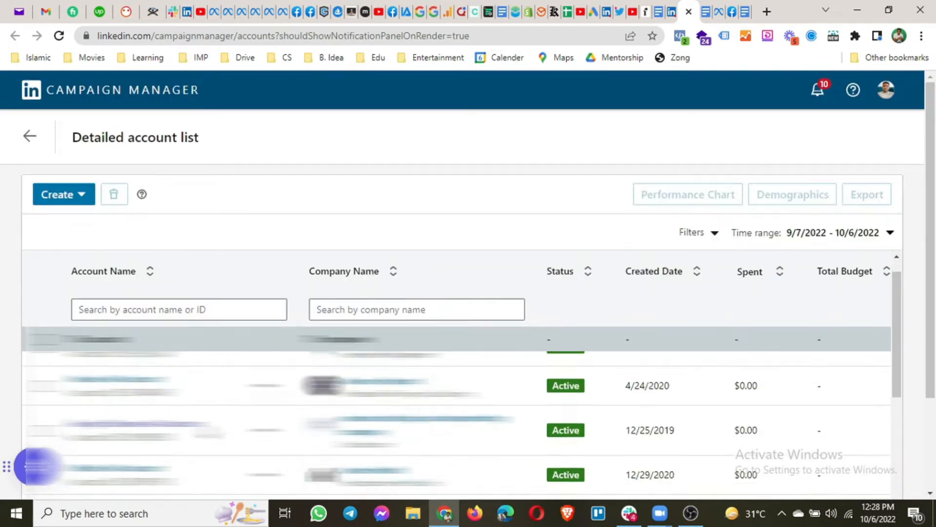
{"action": "scroll", "coordinate": [195, 397], "scroll_direction": "down", "scroll_amount": 5}
Search accounts for 'fa' and open the first matching ad account
{"action": "left_click", "coordinate": [204, 317]}
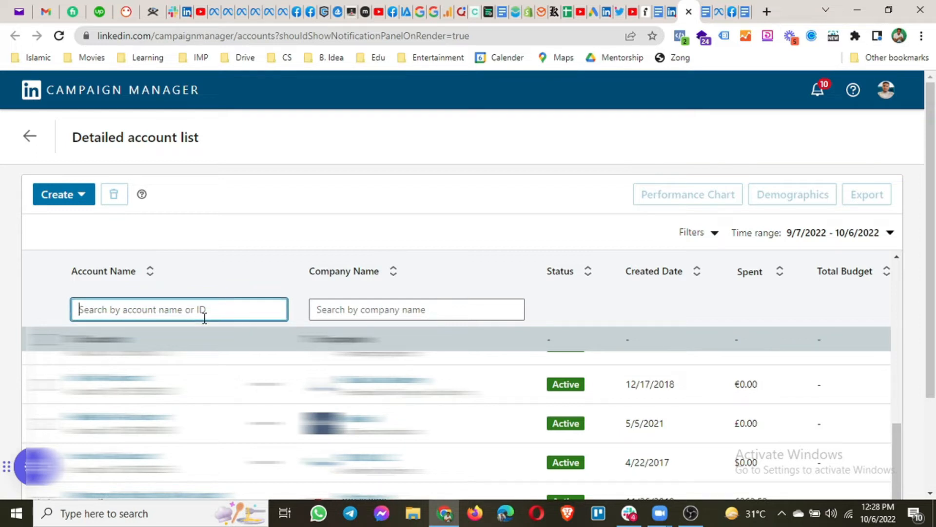
{"action": "type", "text": "en"}
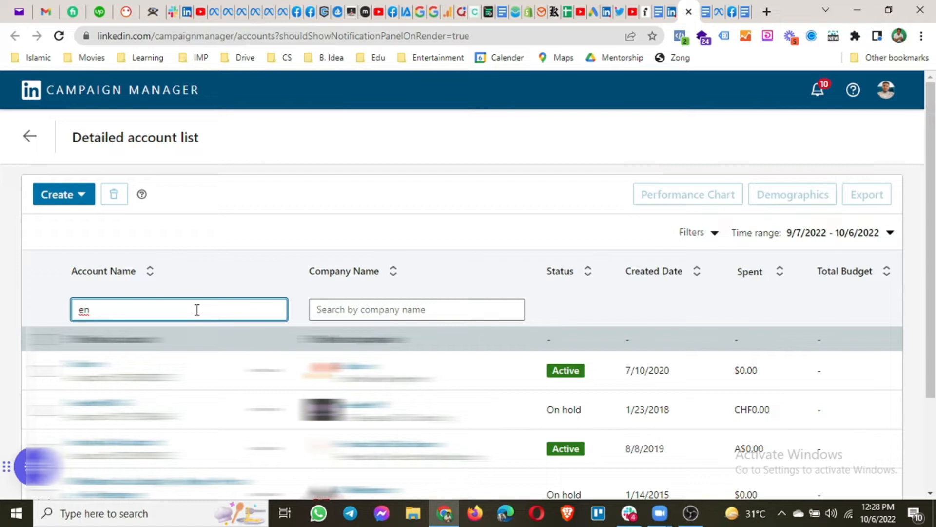
{"action": "key", "text": "BackSpace"}
{"action": "key", "text": "BackSpace"}
{"action": "type", "text": "cwn"}
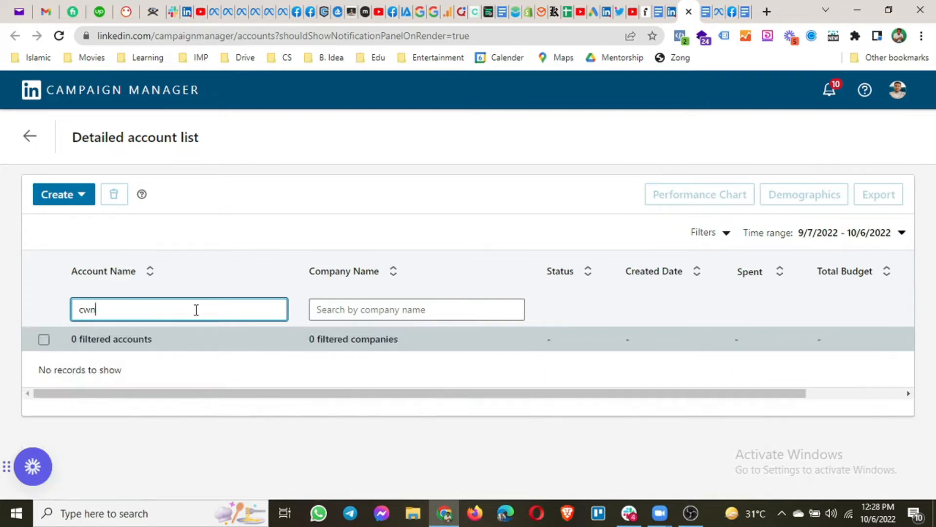
{"action": "key", "text": "BackSpace"}
{"action": "key", "text": "BackSpace"}
{"action": "key", "text": "BackSpace"}
{"action": "type", "text": "fa"}
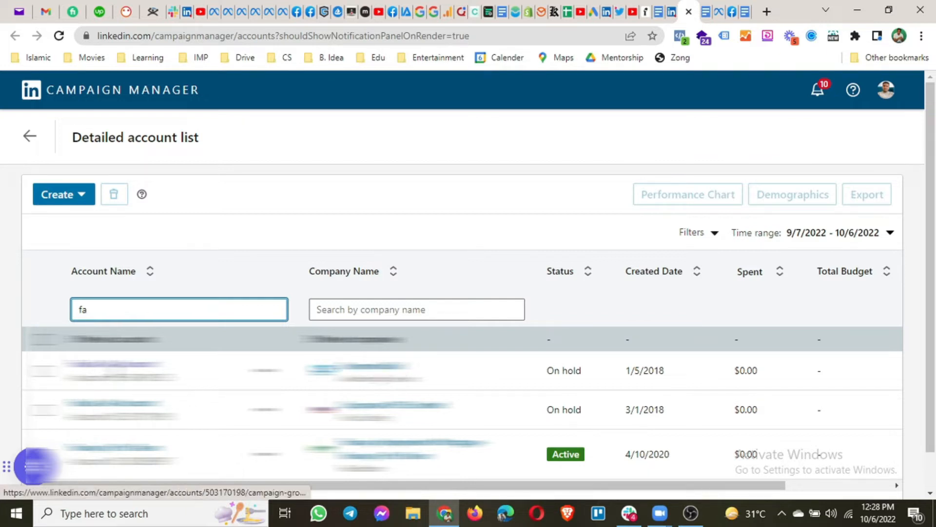
{"action": "left_click", "coordinate": [111, 368]}
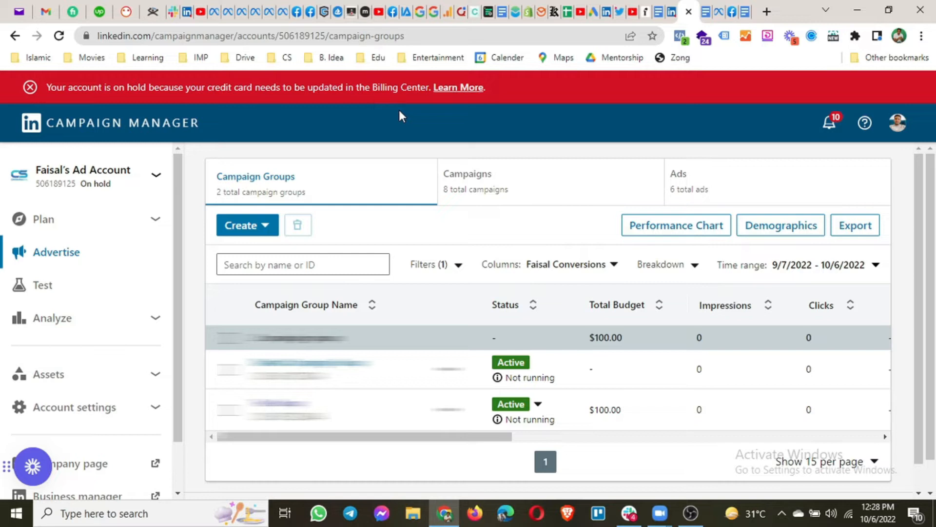
Expand Account settings in the sidebar to show Manage access, Billing center and Edit account
{"action": "scroll", "coordinate": [100, 269], "scroll_direction": "down", "scroll_amount": 3}
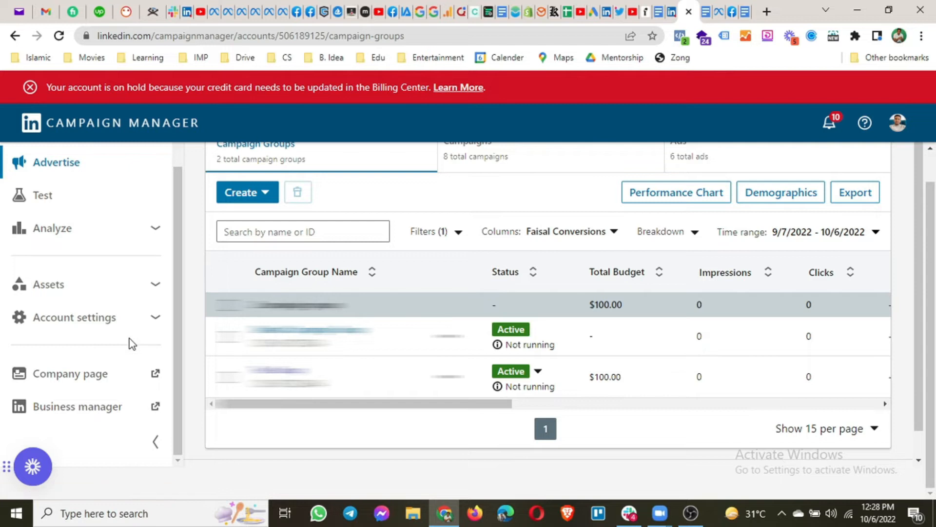
{"action": "scroll", "coordinate": [132, 344], "scroll_direction": "up", "scroll_amount": 1}
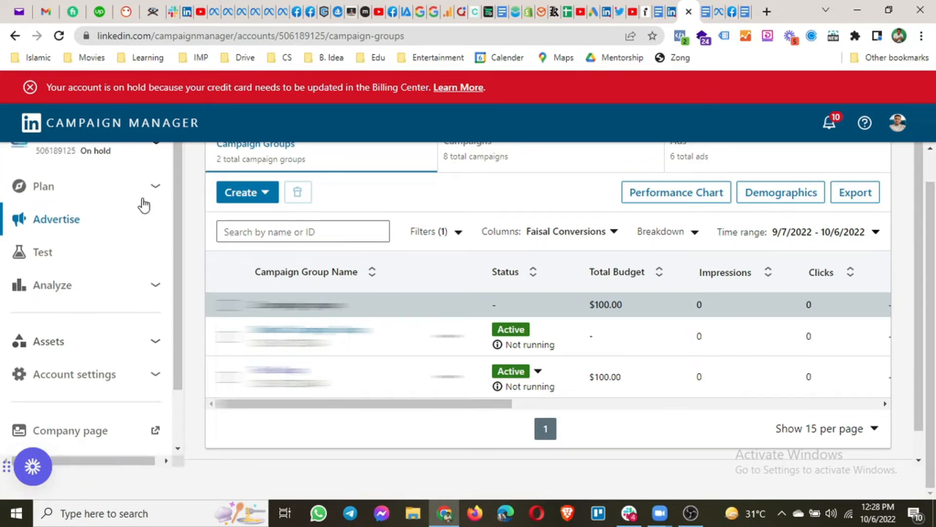
{"action": "scroll", "coordinate": [97, 306], "scroll_direction": "down", "scroll_amount": 1}
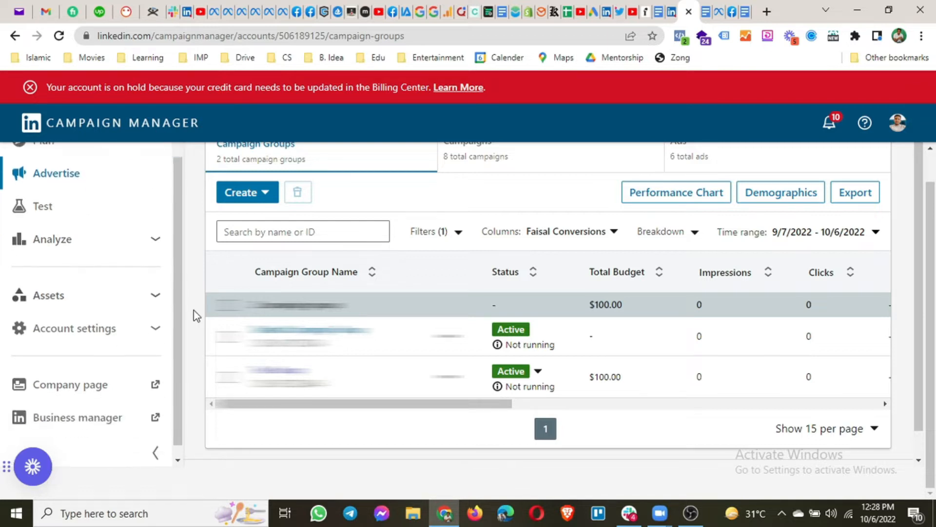
{"action": "left_click", "coordinate": [155, 329]}
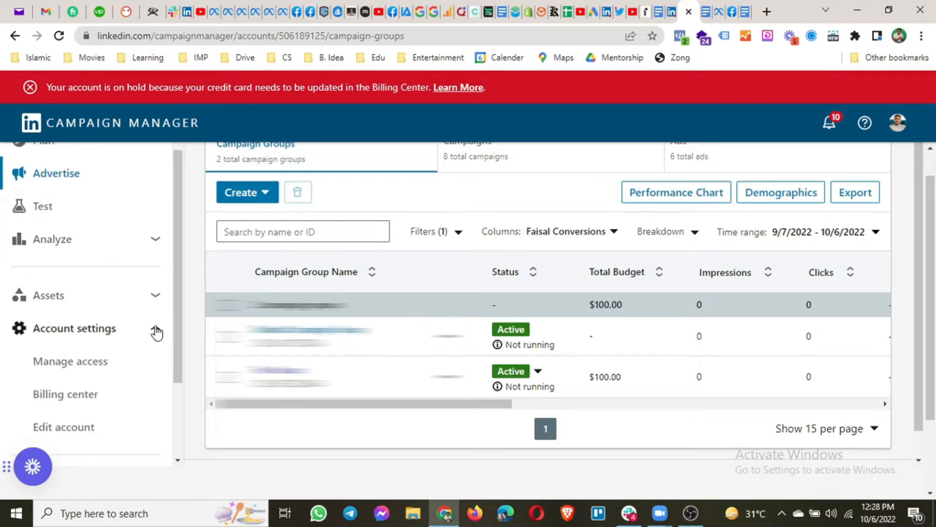
{"action": "scroll", "coordinate": [119, 336], "scroll_direction": "down", "scroll_amount": 2}
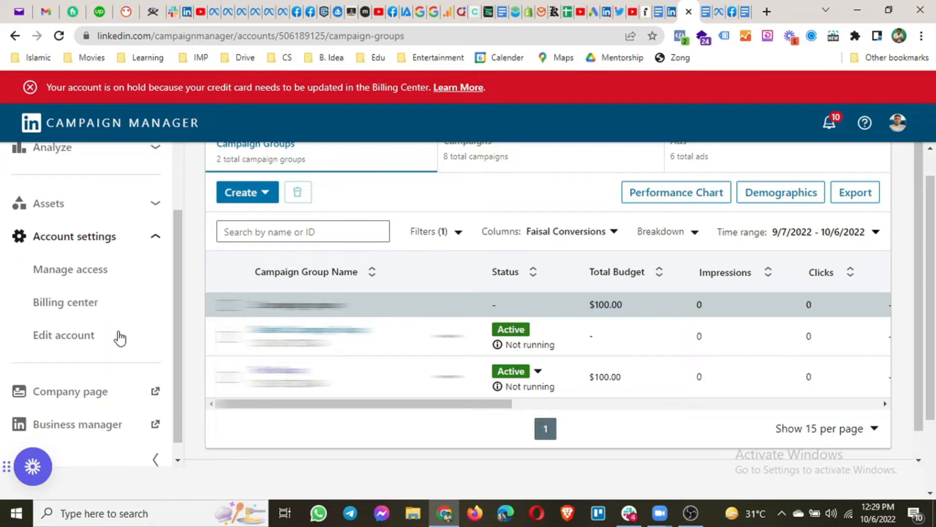
Check the billing details, then open the Manage access page listing account users
{"action": "left_click", "coordinate": [58, 311]}
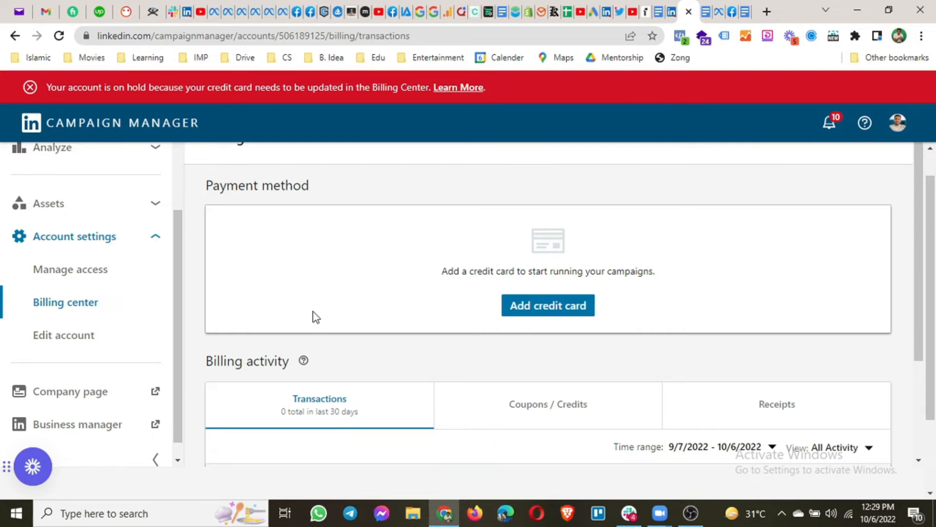
{"action": "left_click", "coordinate": [83, 274]}
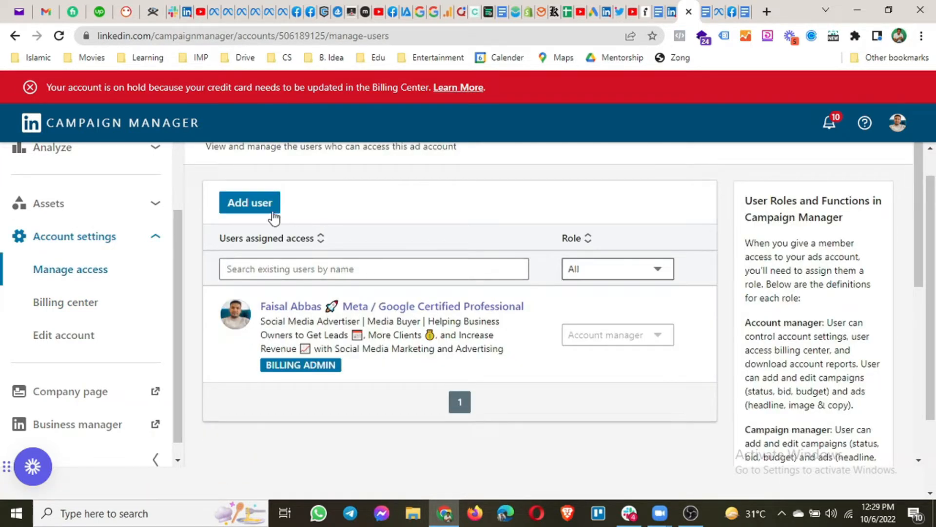
Start Add user and search connections by a first-name fragment, browsing the suggestions
{"action": "left_click", "coordinate": [251, 203]}
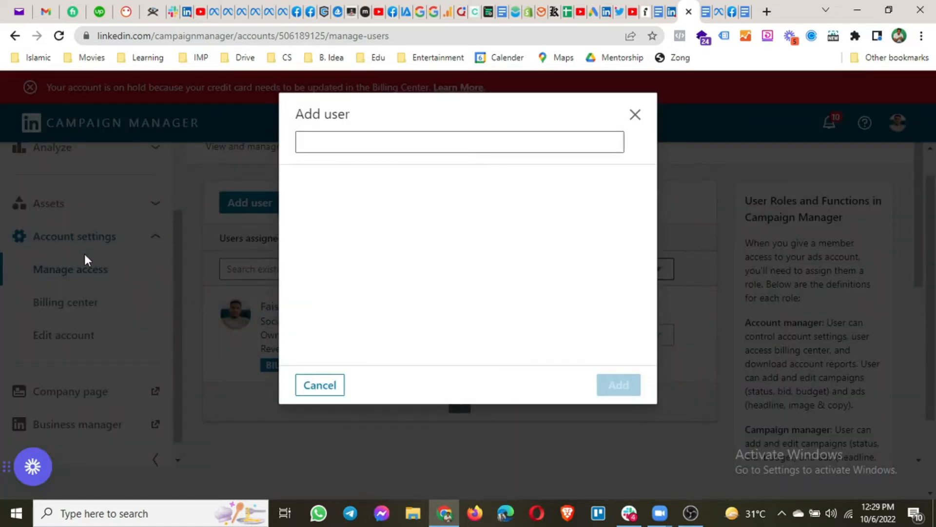
{"action": "left_click", "coordinate": [323, 140]}
{"action": "type", "text": "fa"}
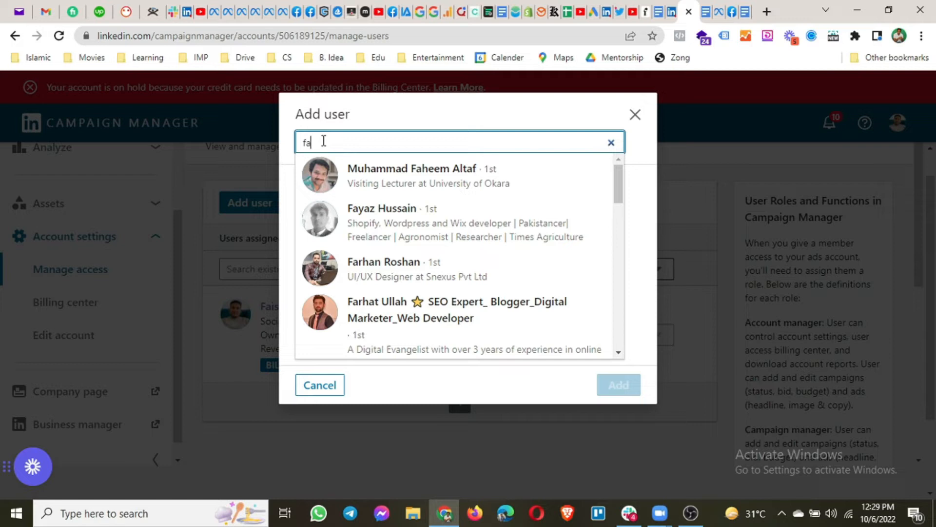
{"action": "key", "text": "BackSpace"}
{"action": "key", "text": "BackSpace"}
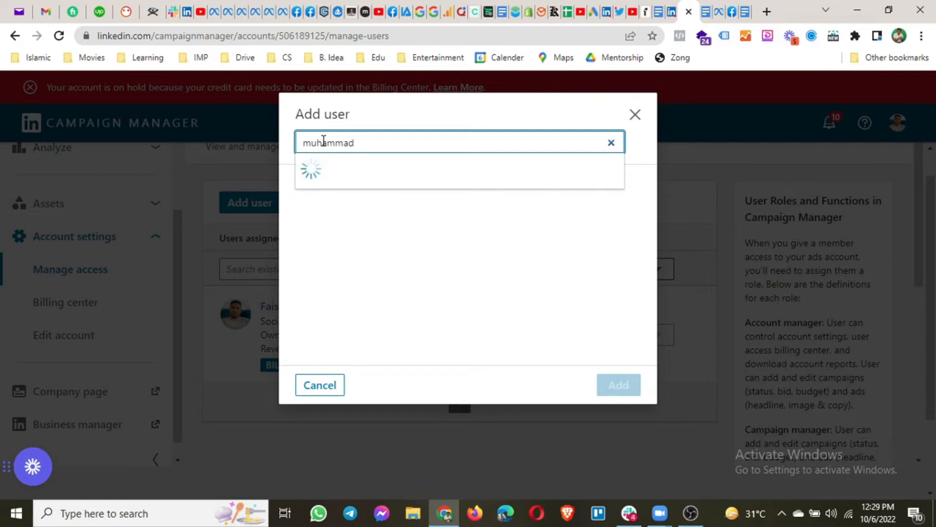
{"action": "scroll", "coordinate": [483, 195], "scroll_direction": "down", "scroll_amount": 2}
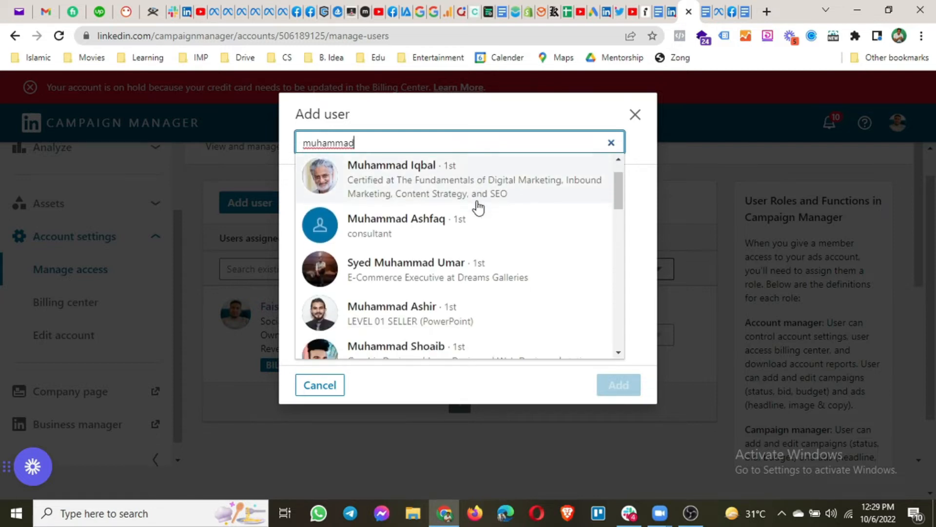
{"action": "scroll", "coordinate": [477, 207], "scroll_direction": "down", "scroll_amount": 6}
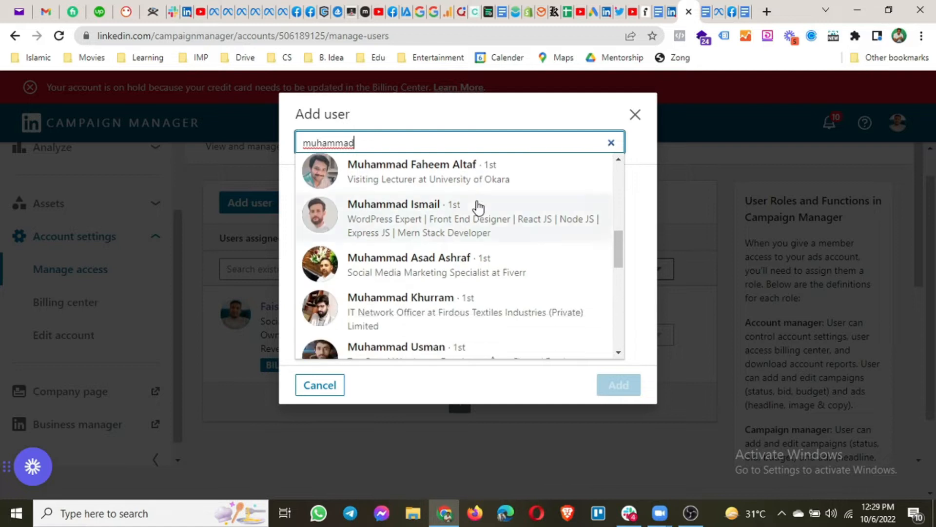
{"action": "scroll", "coordinate": [478, 207], "scroll_direction": "down", "scroll_amount": 1}
{"action": "scroll", "coordinate": [478, 207], "scroll_direction": "up", "scroll_amount": 1}
{"action": "scroll", "coordinate": [478, 207], "scroll_direction": "down", "scroll_amount": 2}
{"action": "scroll", "coordinate": [478, 207], "scroll_direction": "down", "scroll_amount": 5}
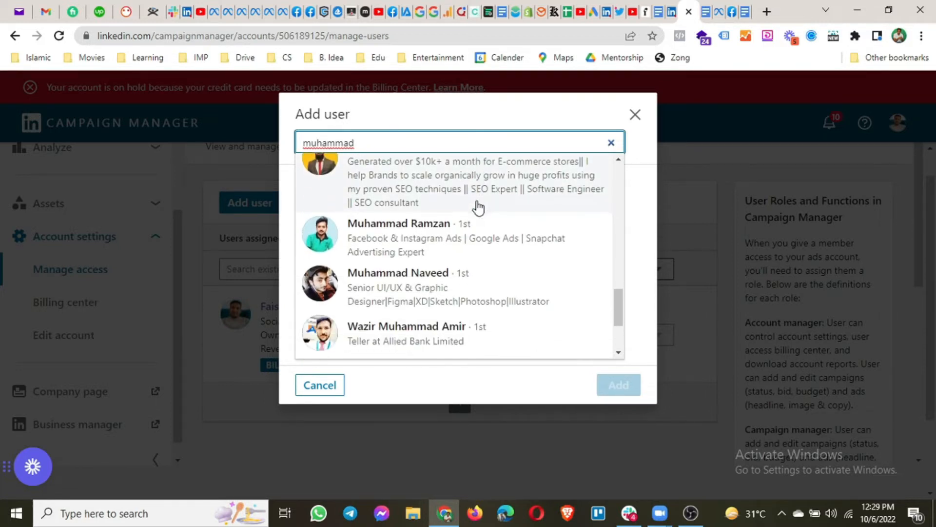
{"action": "scroll", "coordinate": [478, 207], "scroll_direction": "down", "scroll_amount": 1}
{"action": "scroll", "coordinate": [478, 207], "scroll_direction": "up", "scroll_amount": 8}
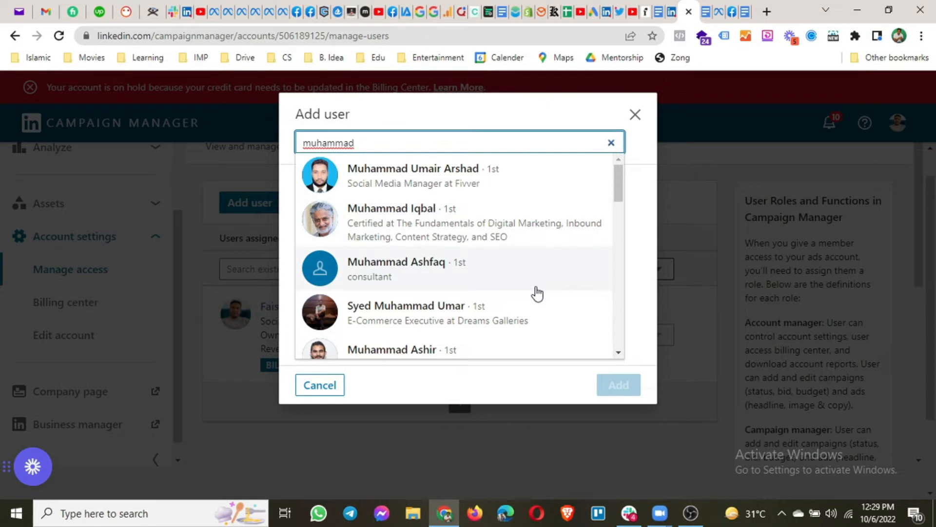
Replace the search with the connection's surname and select them as an Account manager
{"action": "left_click_drag", "start_coordinate": [357, 142], "coordinate": [297, 146]}
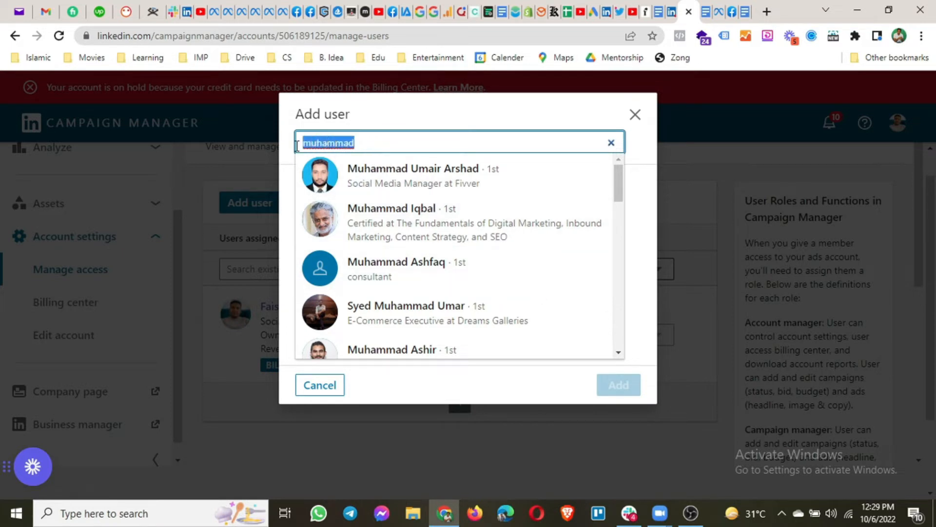
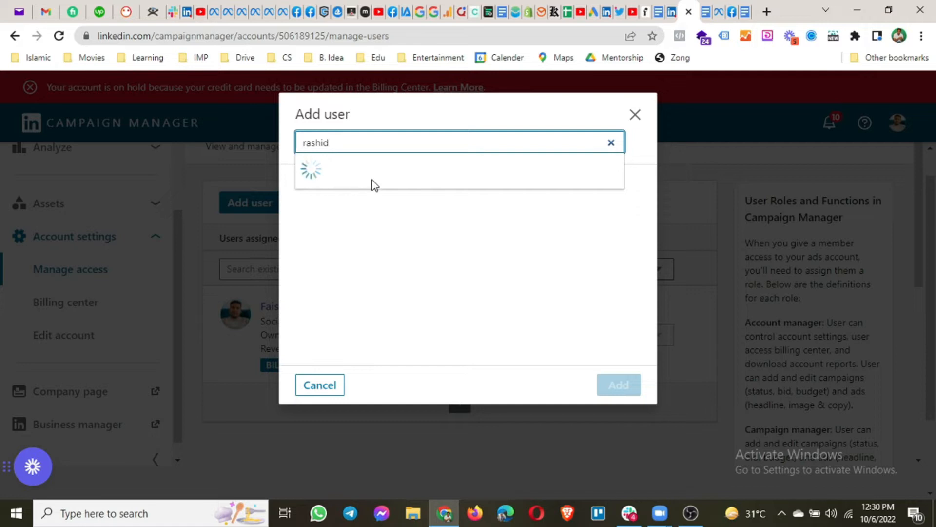
{"action": "scroll", "coordinate": [429, 225], "scroll_direction": "down", "scroll_amount": 3}
{"action": "scroll", "coordinate": [432, 227], "scroll_direction": "down", "scroll_amount": 5}
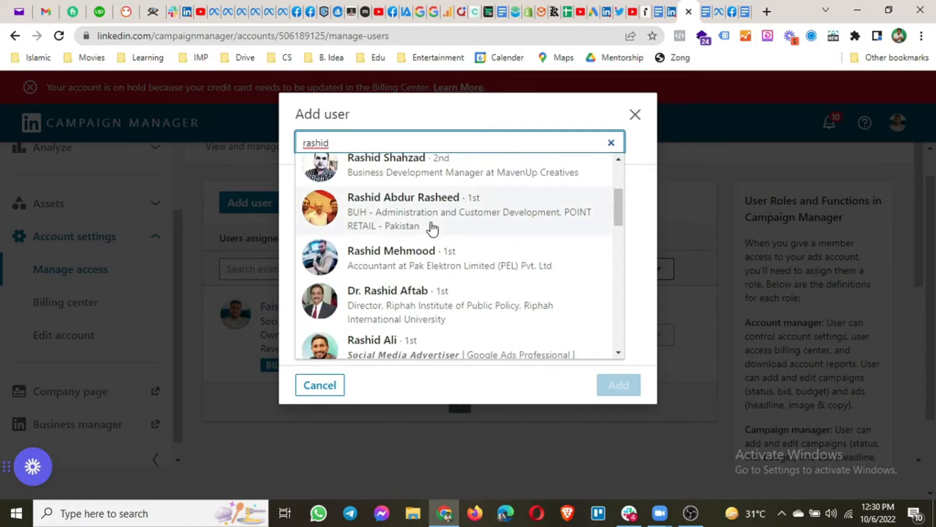
{"action": "scroll", "coordinate": [432, 229], "scroll_direction": "down", "scroll_amount": 3}
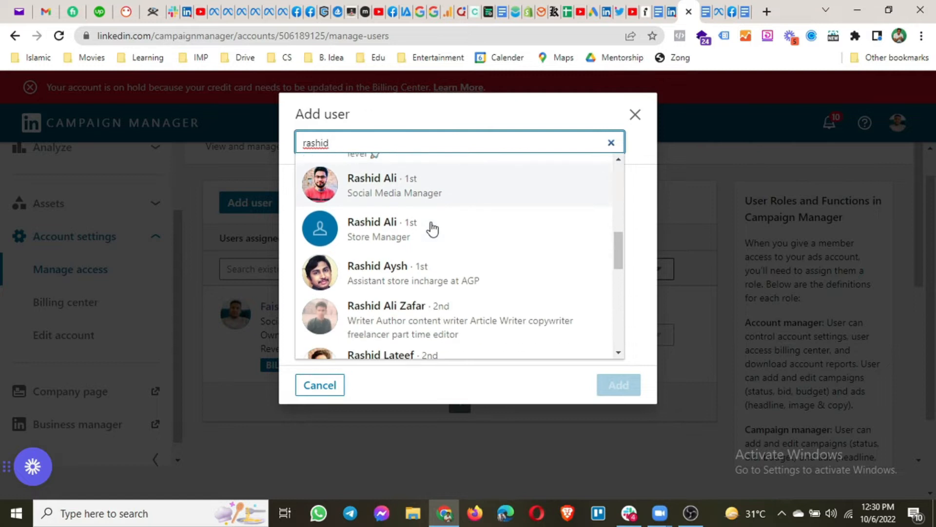
{"action": "left_click", "coordinate": [410, 250]}
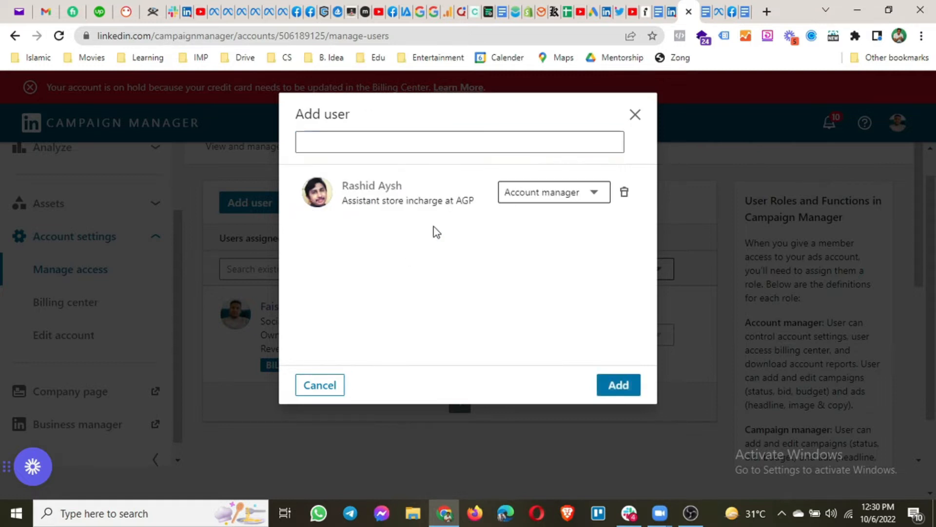
Switch the pending user's role to Campaign manager and close Add user without saving
{"action": "left_click", "coordinate": [592, 196]}
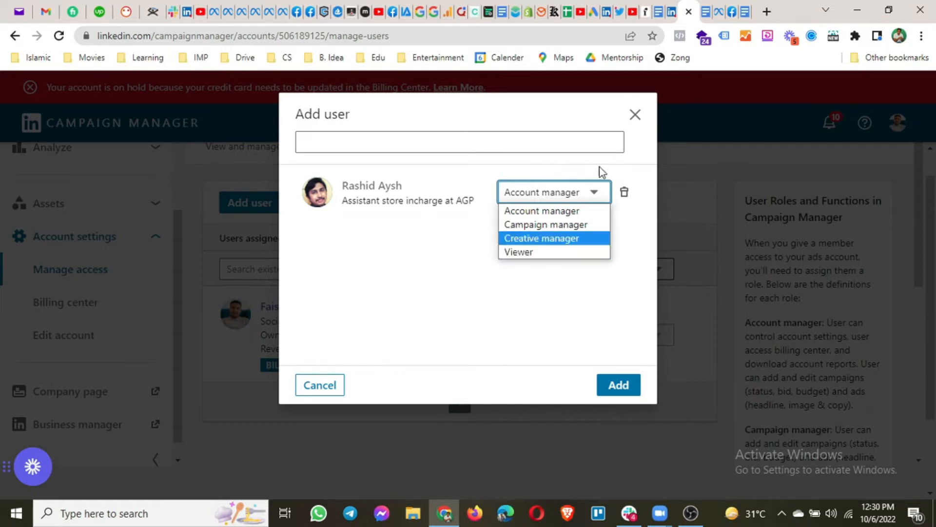
{"action": "left_click", "coordinate": [560, 225]}
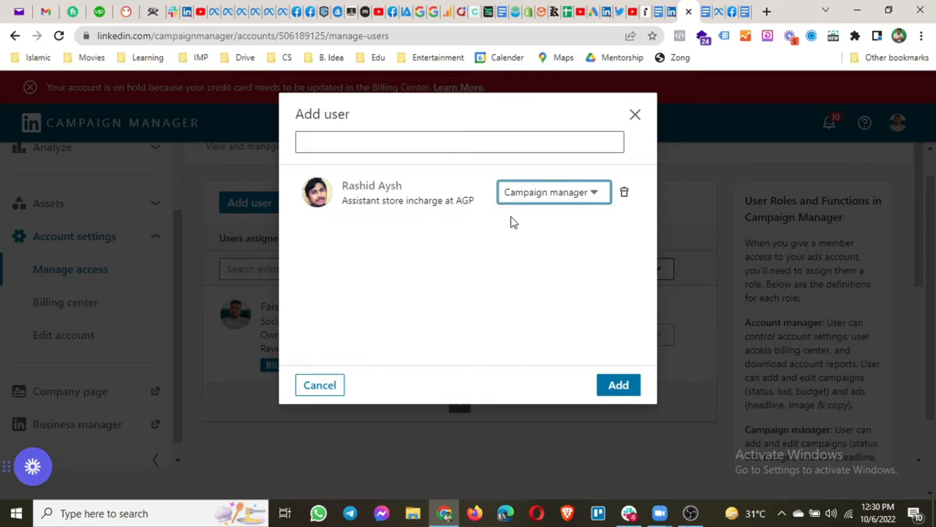
{"action": "left_click", "coordinate": [633, 116]}
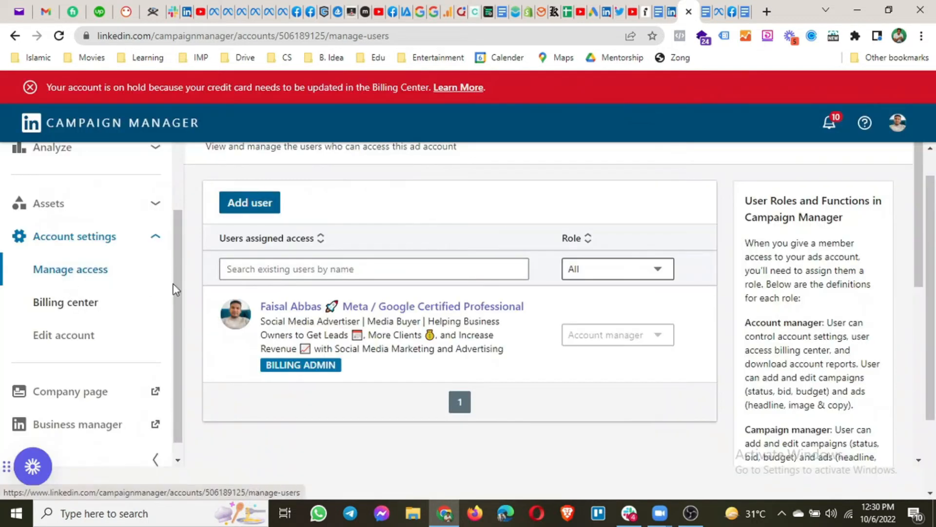
{"action": "scroll", "coordinate": [161, 302], "scroll_direction": "up", "scroll_amount": 3}
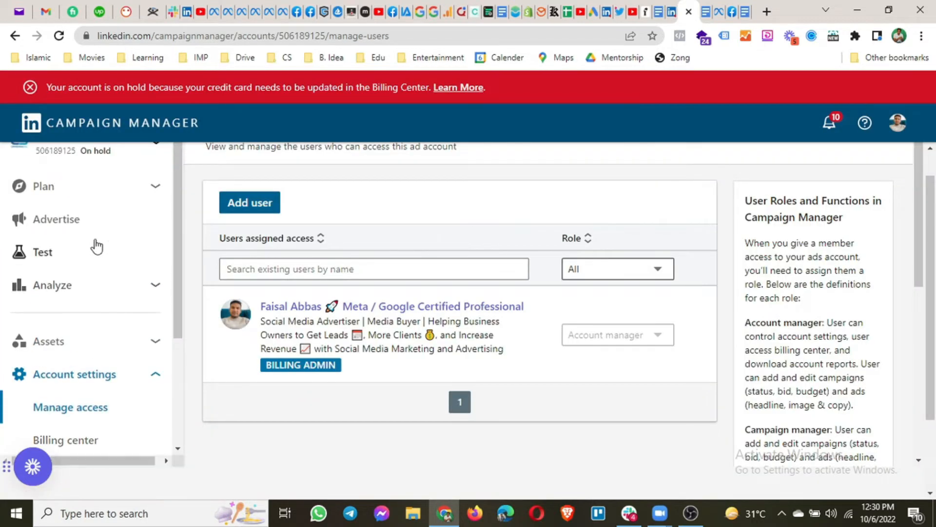
Open Analyze > Insight tag and choose 'I will install the tag myself' to view the JavaScript code
{"action": "left_click", "coordinate": [76, 223]}
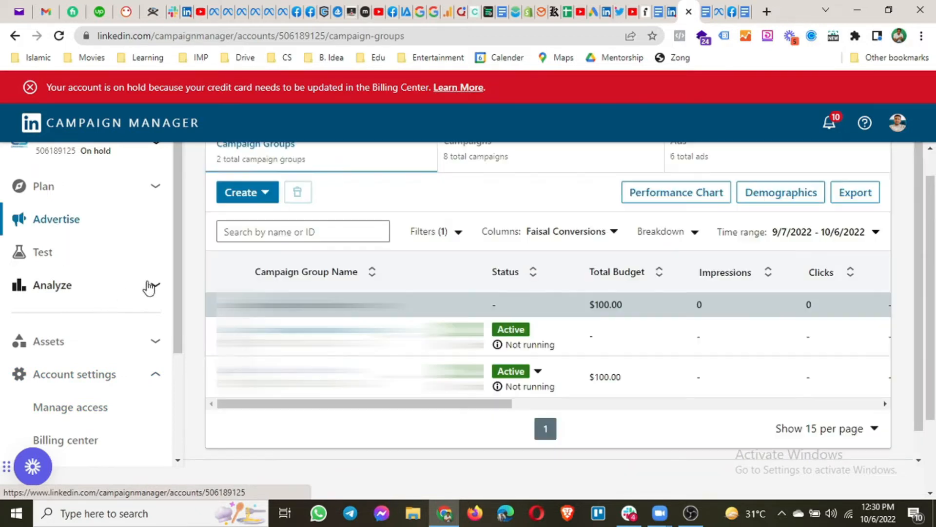
{"action": "left_click", "coordinate": [150, 286]}
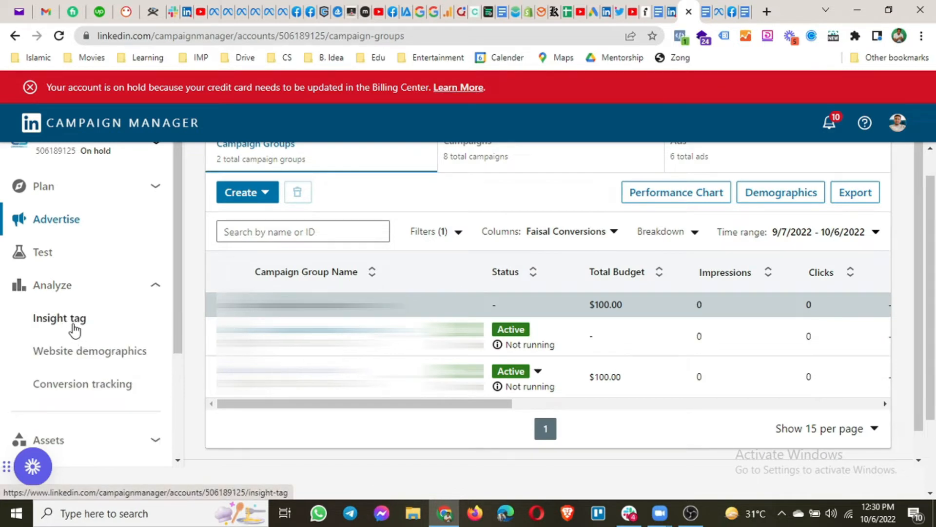
{"action": "left_click", "coordinate": [56, 328]}
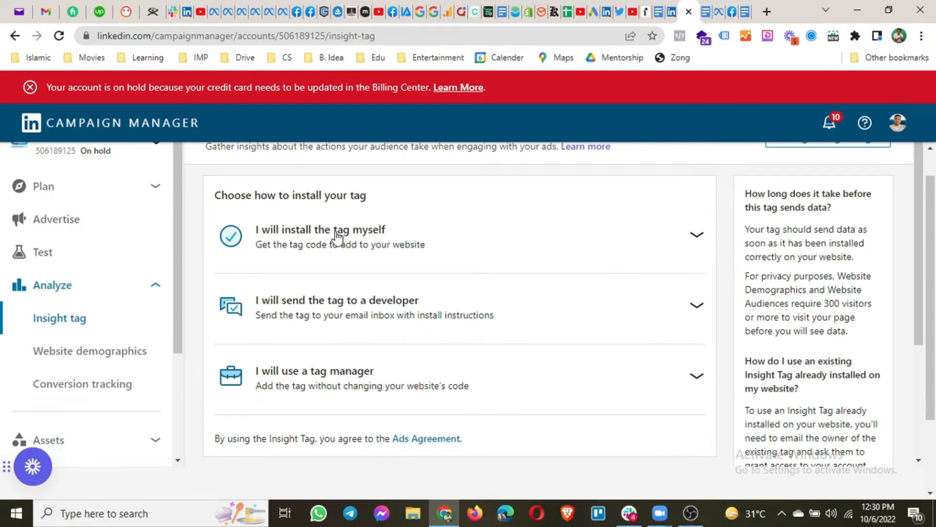
{"action": "left_click", "coordinate": [301, 237]}
{"action": "scroll", "coordinate": [341, 317], "scroll_direction": "down", "scroll_amount": 3}
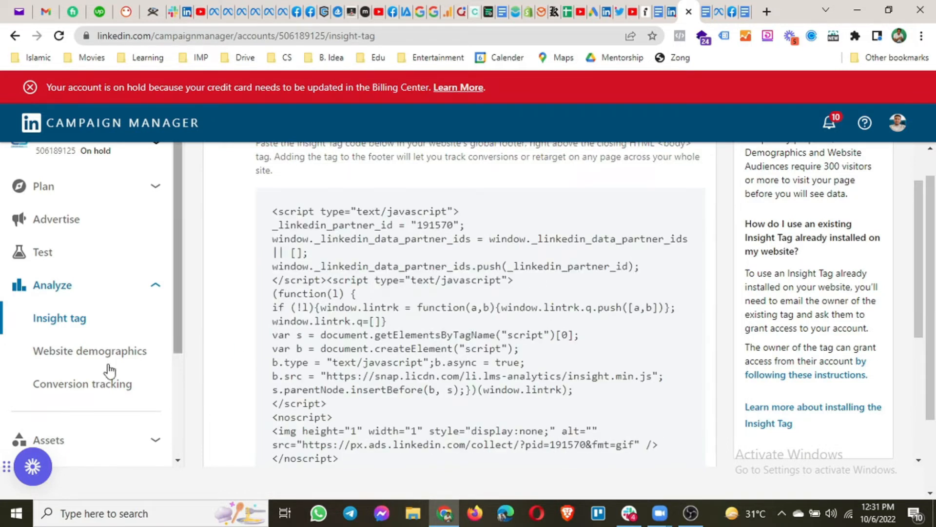
{"action": "scroll", "coordinate": [107, 371], "scroll_direction": "up", "scroll_amount": 1}
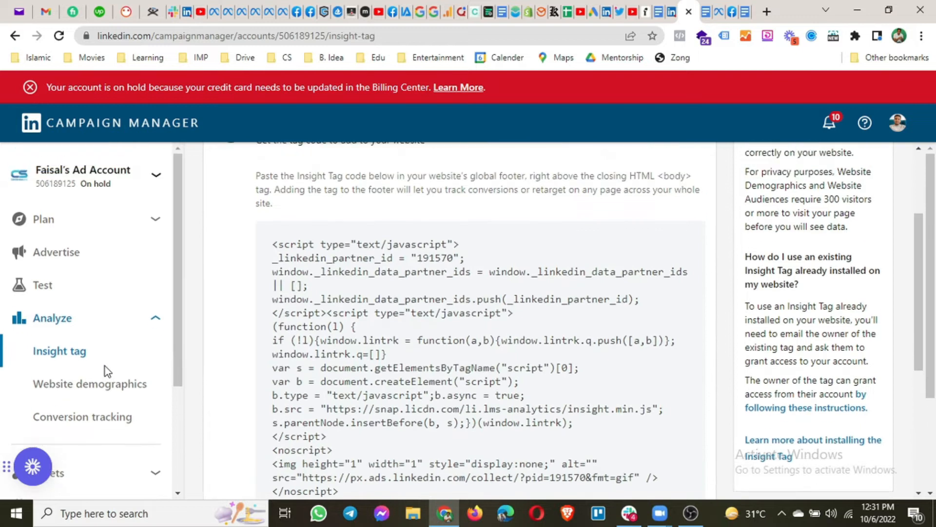
Open the Test Group campaign group and create a new campaign via Create > Campaign
{"action": "left_click", "coordinate": [52, 252]}
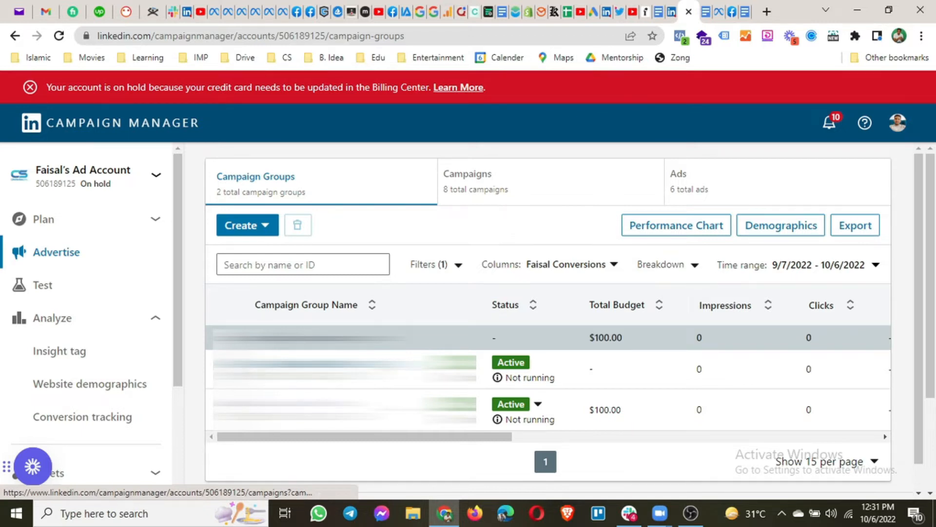
{"action": "left_click", "coordinate": [307, 338]}
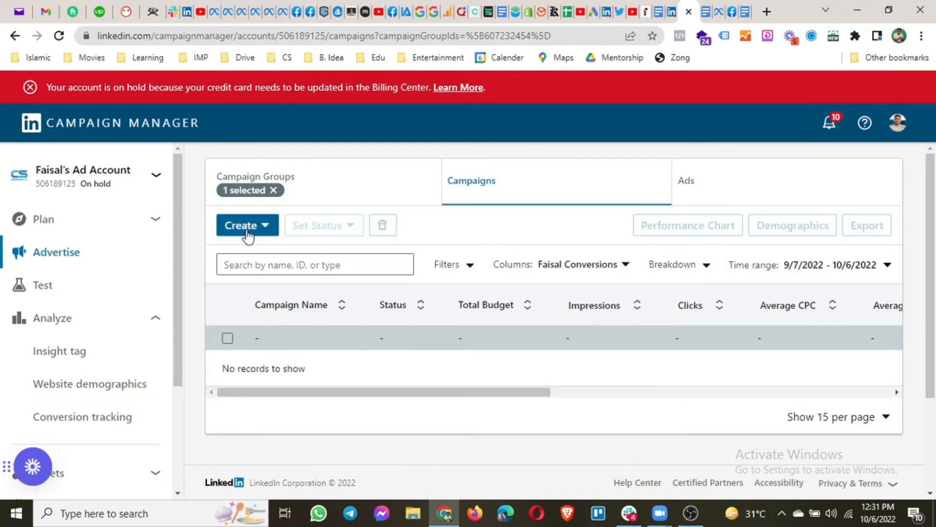
{"action": "left_click", "coordinate": [265, 231]}
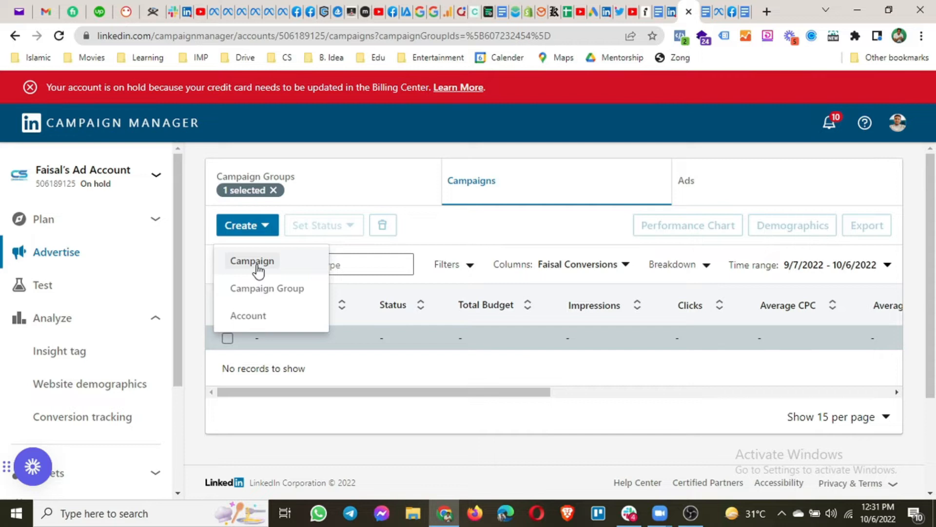
{"action": "left_click", "coordinate": [256, 270]}
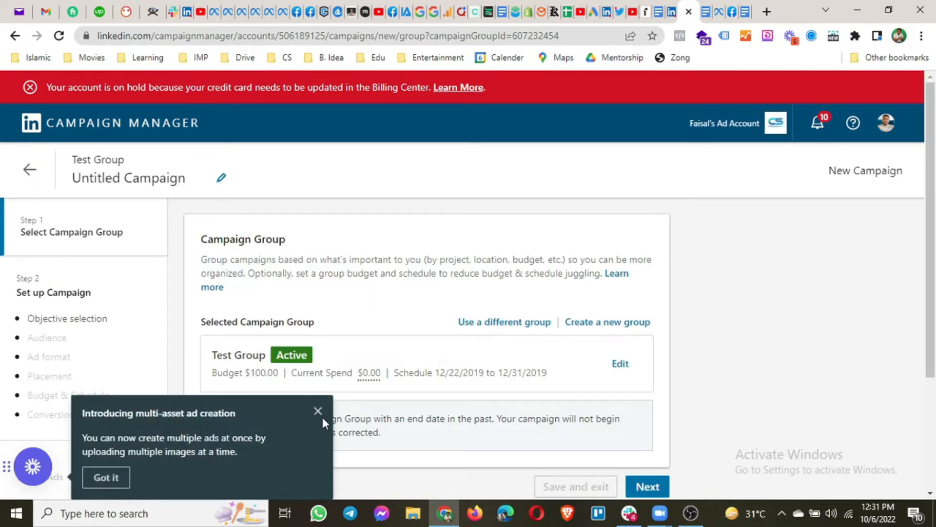
{"action": "left_click", "coordinate": [317, 411]}
{"action": "scroll", "coordinate": [317, 414], "scroll_direction": "down", "scroll_amount": 3}
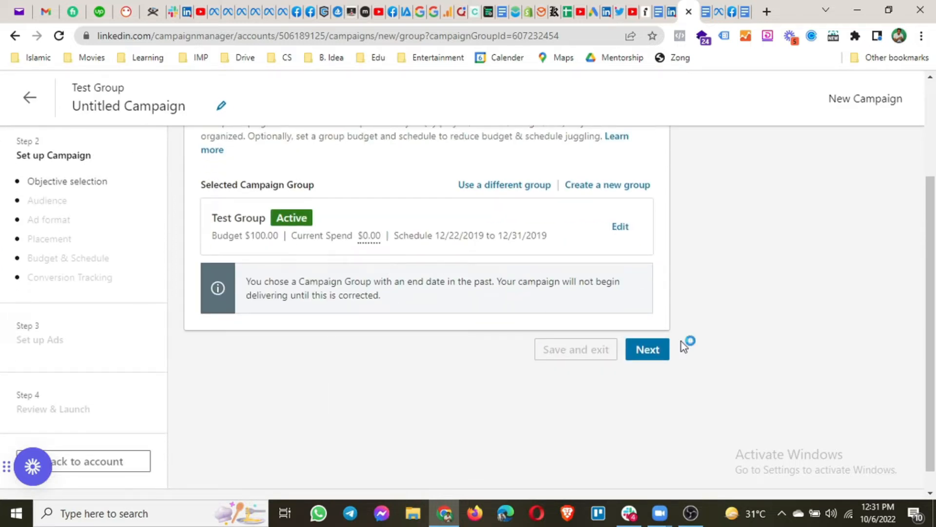
{"action": "left_click", "coordinate": [651, 354]}
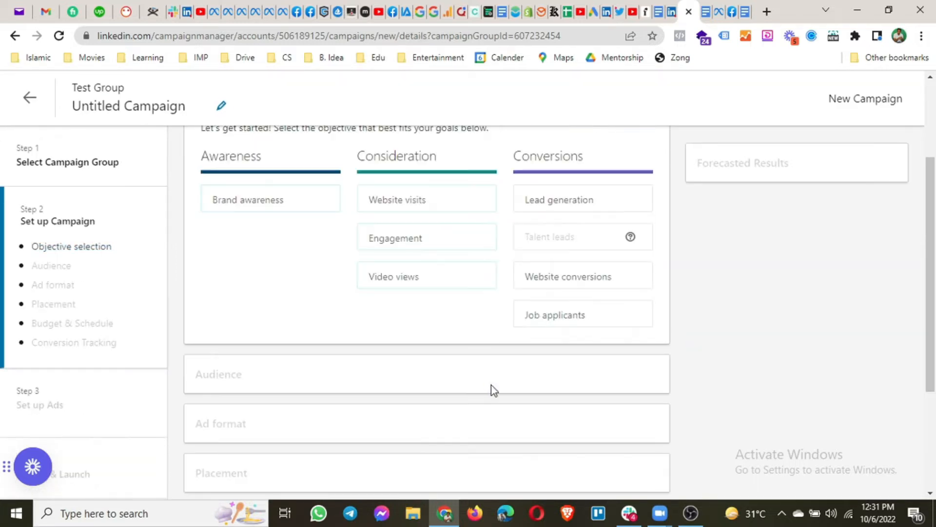
{"action": "scroll", "coordinate": [347, 318], "scroll_direction": "up", "scroll_amount": 2}
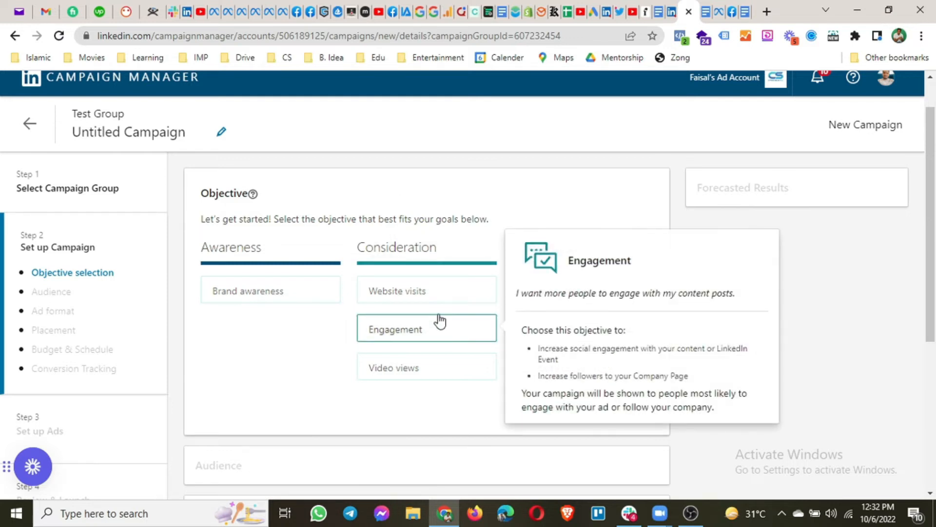
{"action": "mouse_move", "coordinate": [569, 299]}
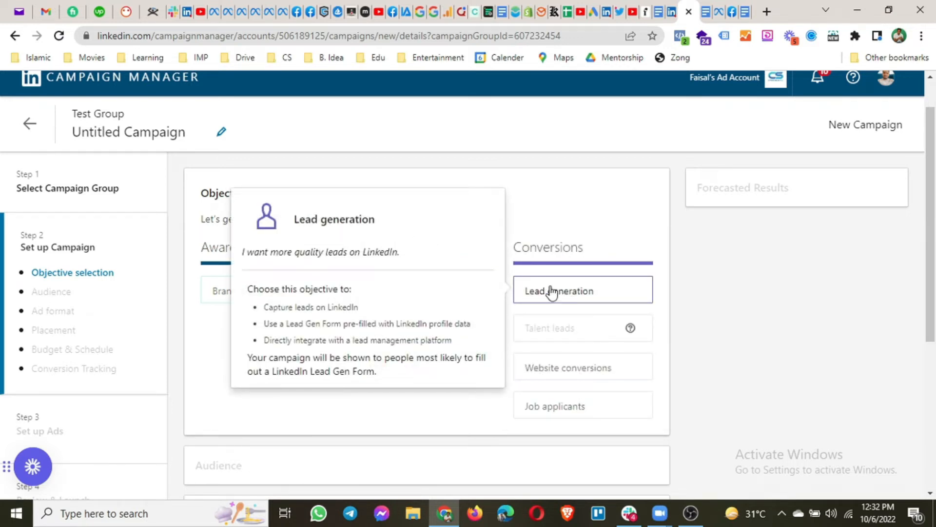
Choose Lead generation as the objective and open the Saved Audiences dropdown
{"action": "left_click", "coordinate": [519, 291]}
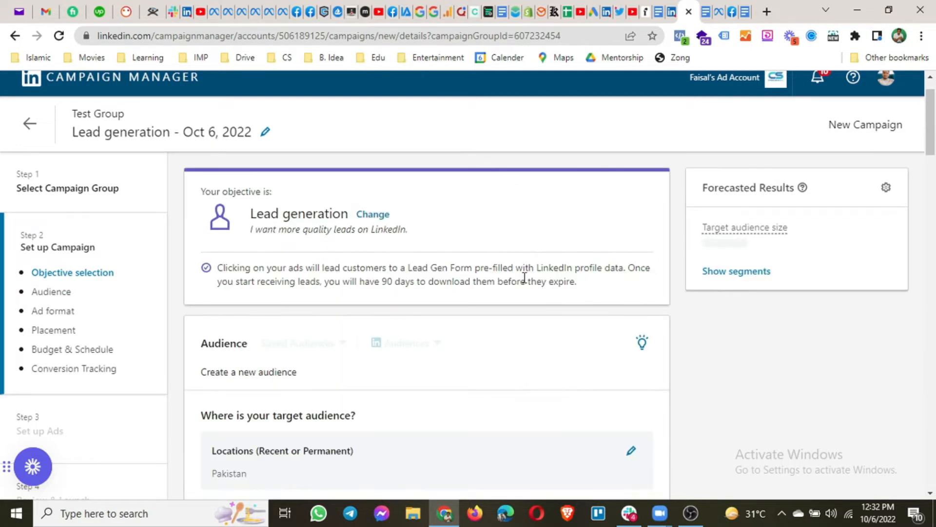
{"action": "scroll", "coordinate": [524, 277], "scroll_direction": "down", "scroll_amount": 2}
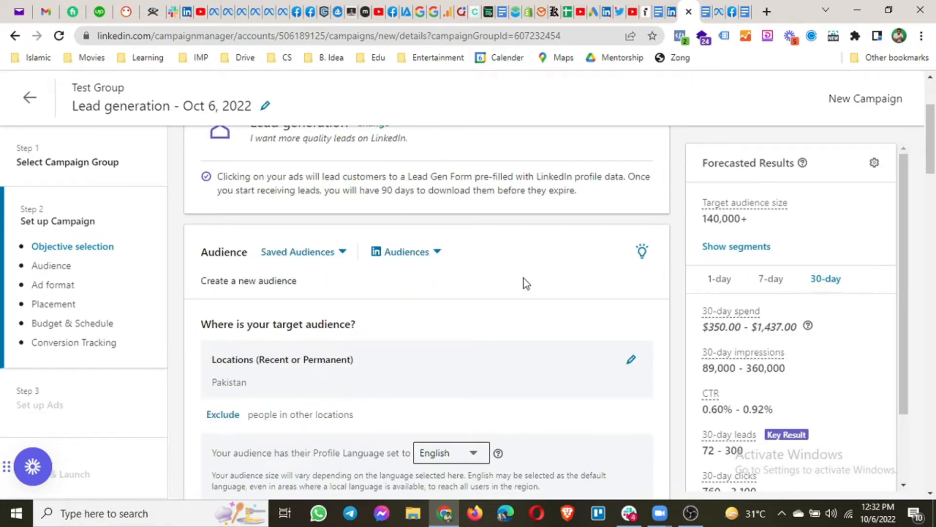
{"action": "scroll", "coordinate": [523, 278], "scroll_direction": "down", "scroll_amount": 1}
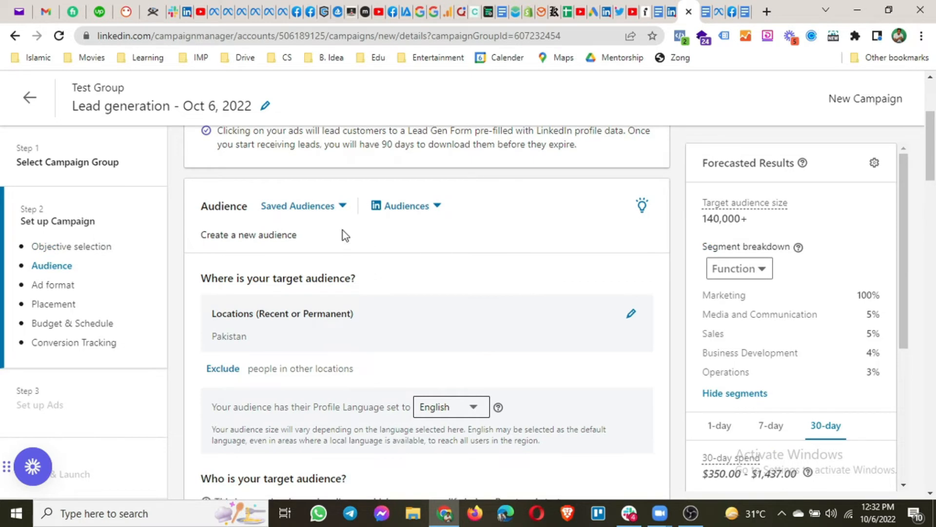
{"action": "left_click", "coordinate": [336, 216]}
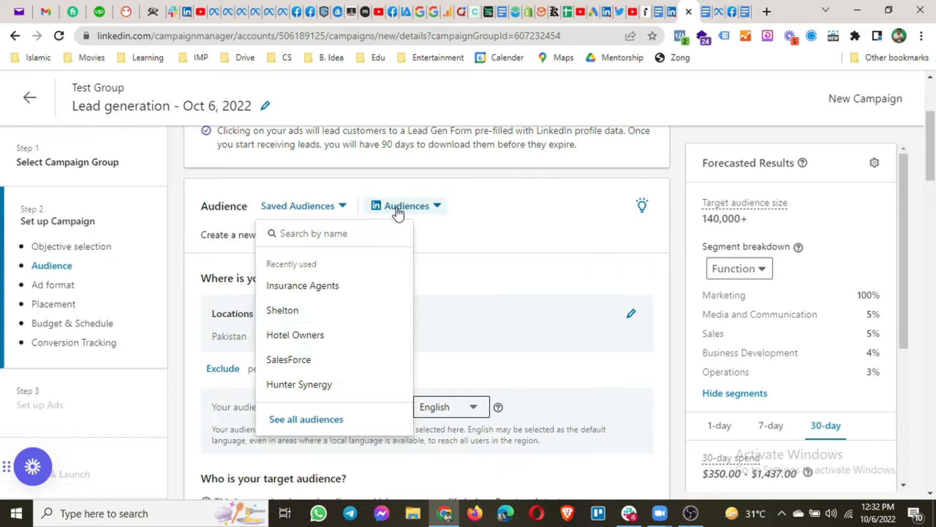
{"action": "left_click", "coordinate": [437, 214]}
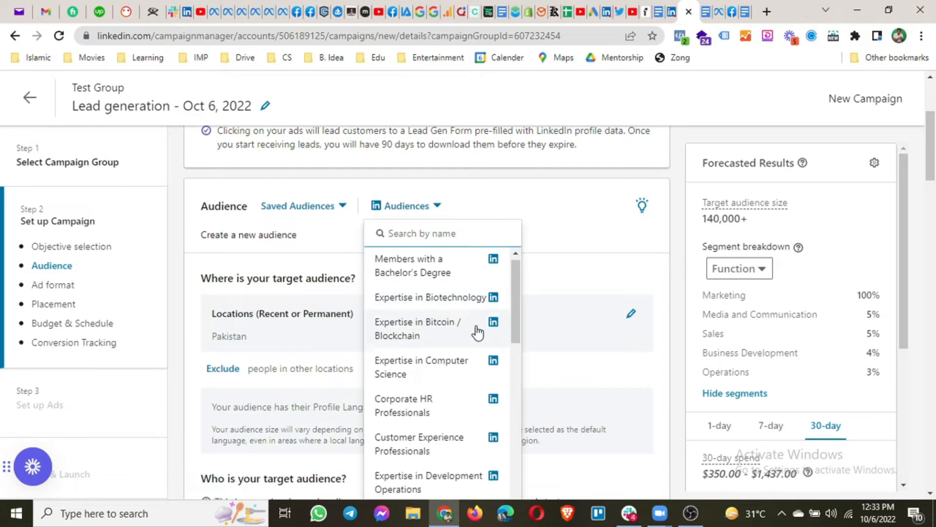
{"action": "scroll", "coordinate": [477, 333], "scroll_direction": "down", "scroll_amount": 1}
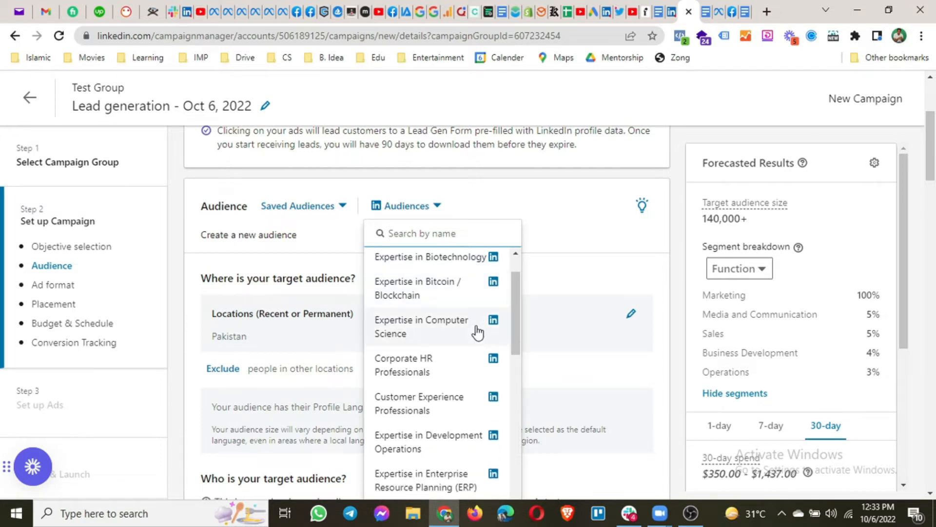
{"action": "scroll", "coordinate": [477, 333], "scroll_direction": "down", "scroll_amount": 1}
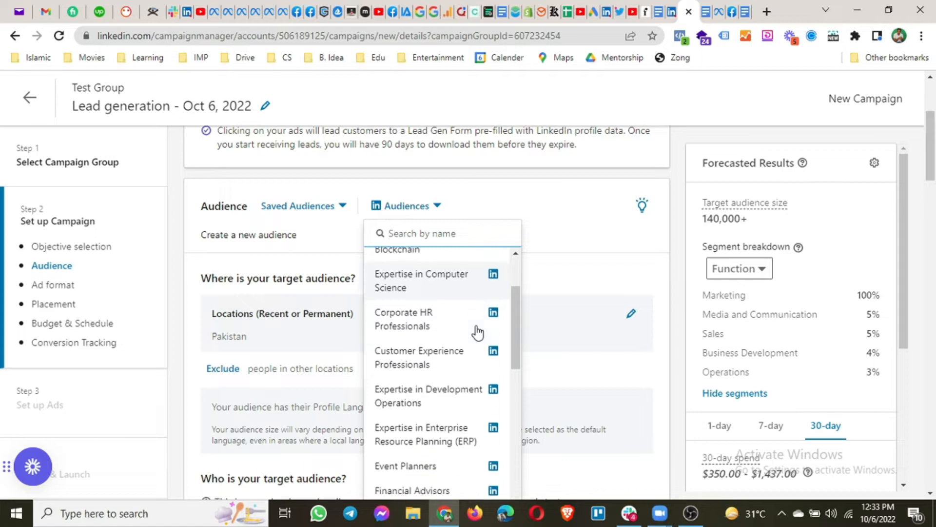
{"action": "scroll", "coordinate": [478, 333], "scroll_direction": "down", "scroll_amount": 1}
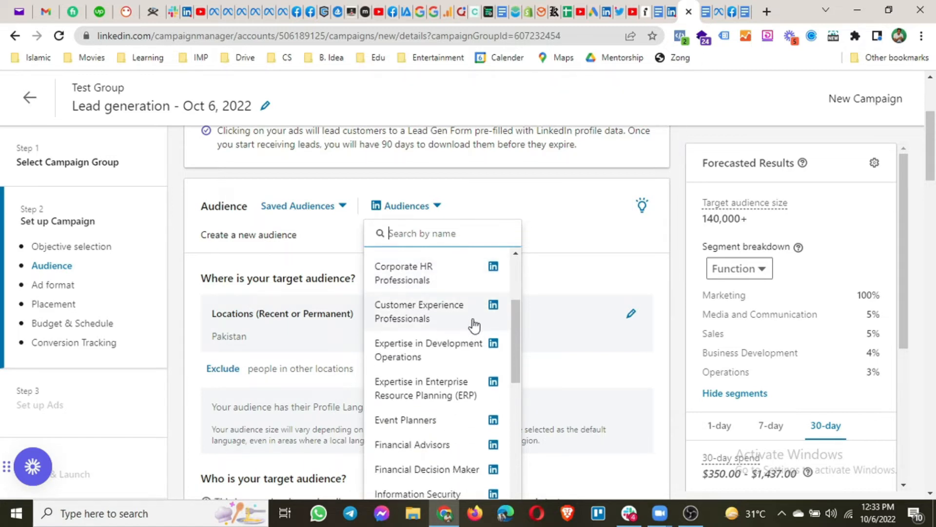
{"action": "scroll", "coordinate": [474, 325], "scroll_direction": "down", "scroll_amount": 1}
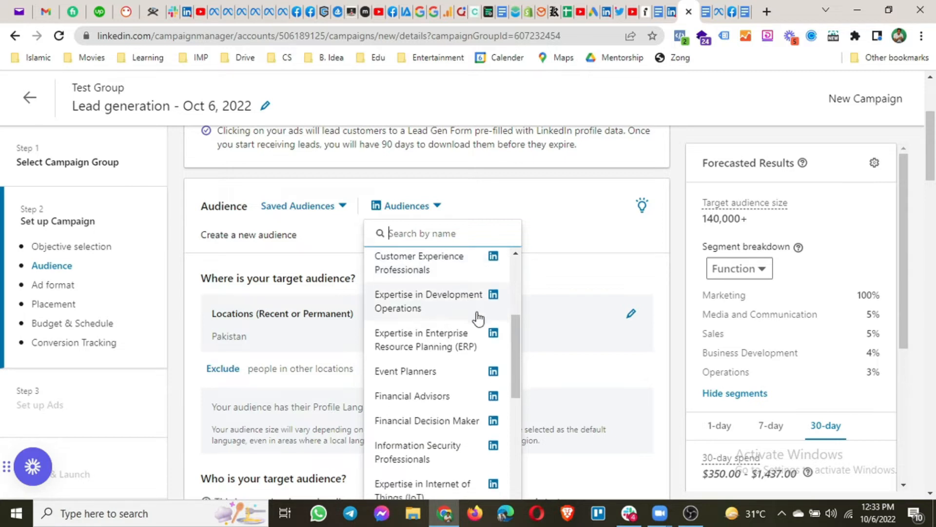
{"action": "scroll", "coordinate": [477, 318], "scroll_direction": "down", "scroll_amount": 1}
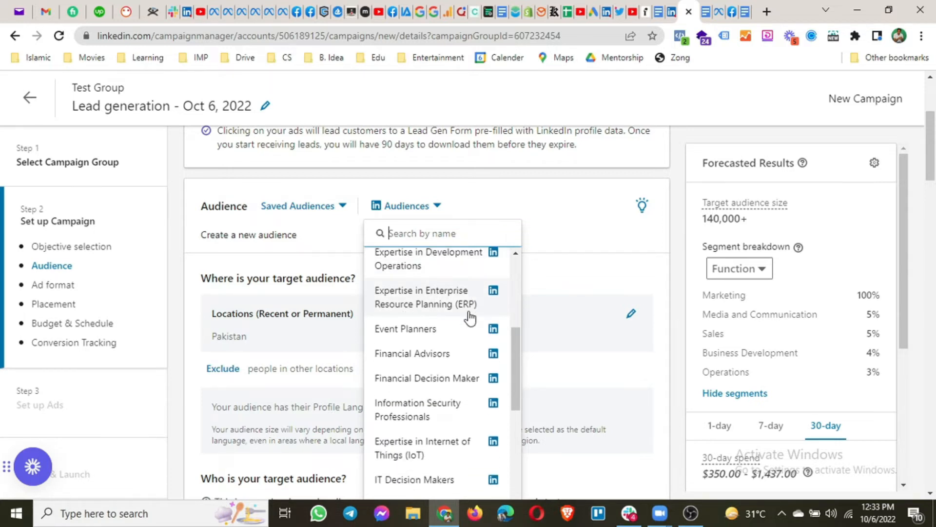
{"action": "scroll", "coordinate": [470, 318], "scroll_direction": "down", "scroll_amount": 1}
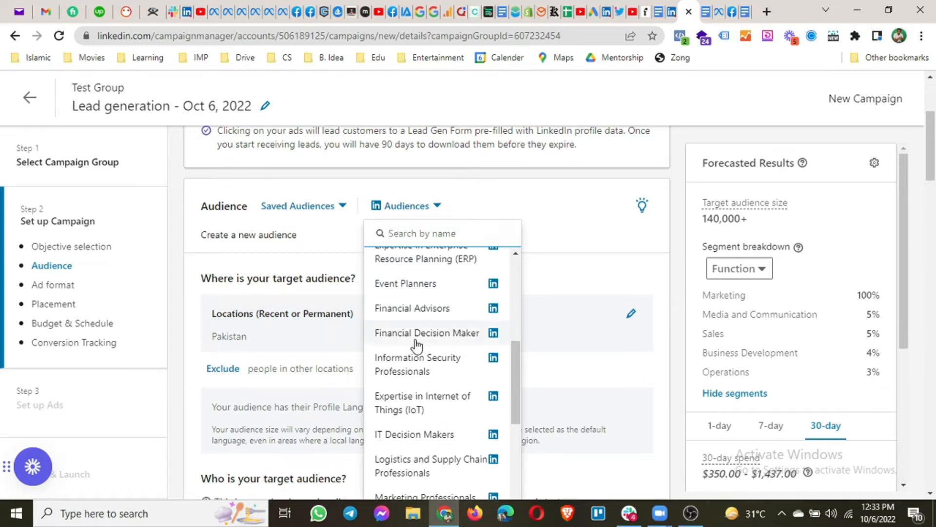
{"action": "scroll", "coordinate": [471, 358], "scroll_direction": "down", "scroll_amount": 1}
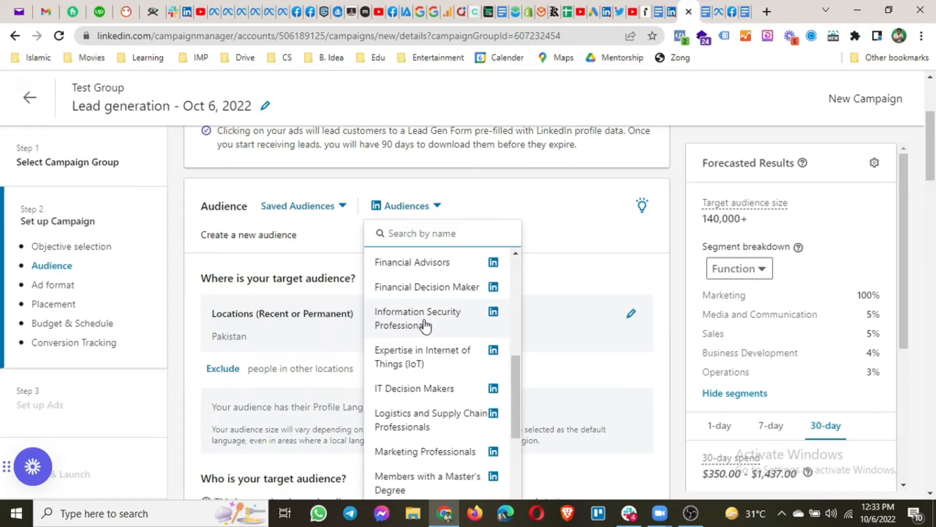
{"action": "scroll", "coordinate": [459, 334], "scroll_direction": "down", "scroll_amount": 1}
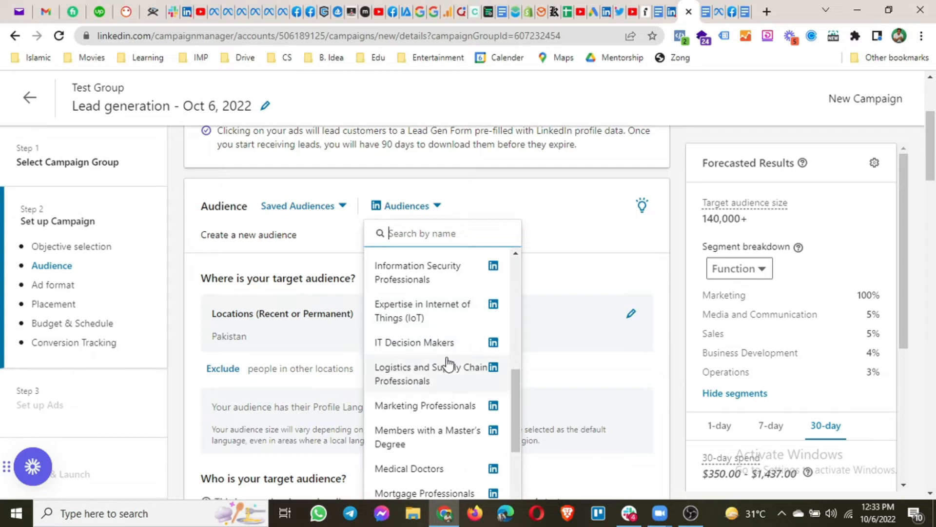
{"action": "scroll", "coordinate": [441, 347], "scroll_direction": "down", "scroll_amount": 1}
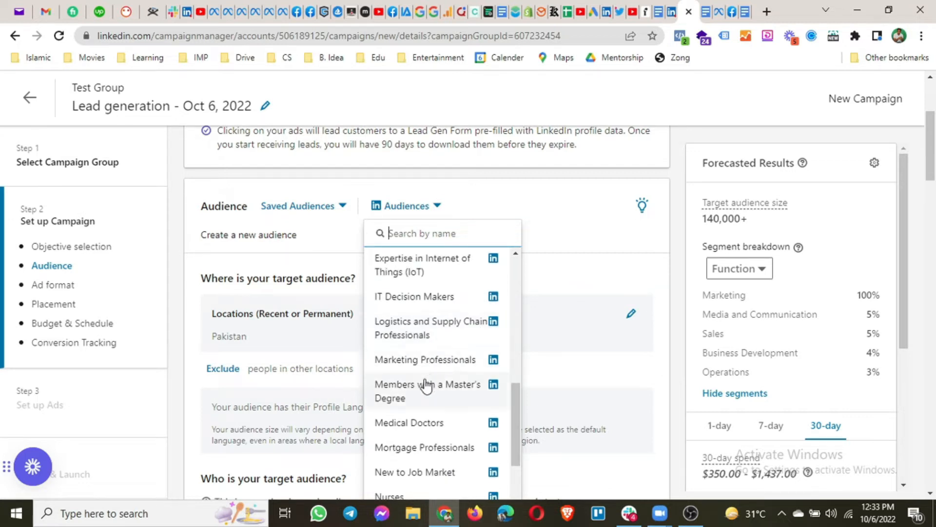
{"action": "scroll", "coordinate": [427, 390], "scroll_direction": "down", "scroll_amount": 1}
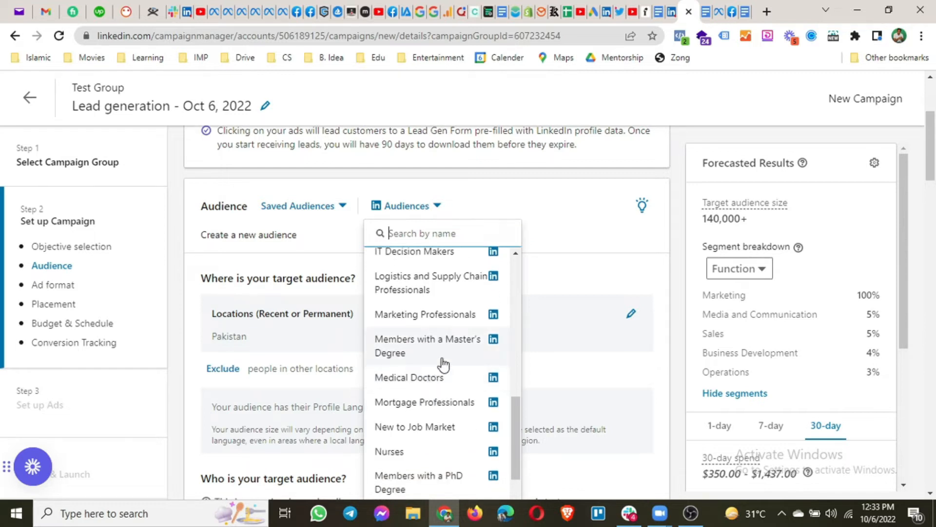
{"action": "scroll", "coordinate": [438, 361], "scroll_direction": "down", "scroll_amount": 1}
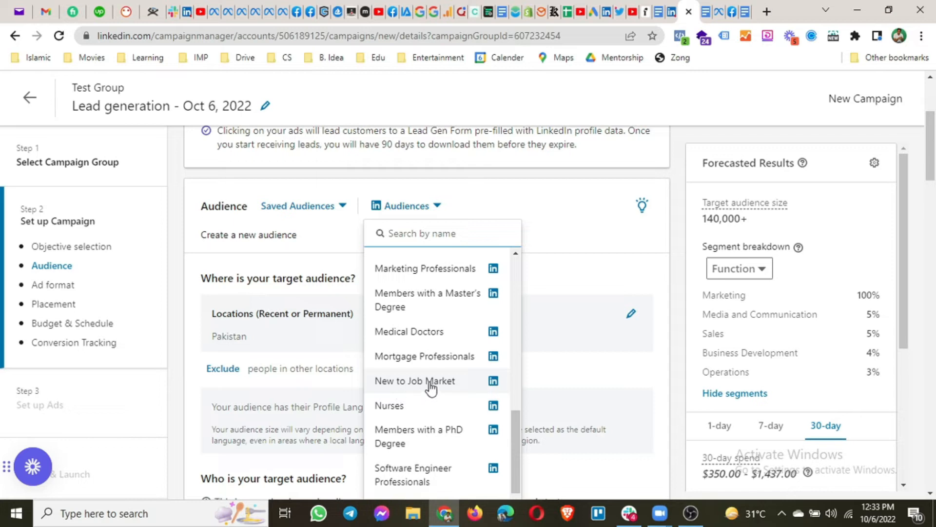
{"action": "scroll", "coordinate": [446, 393], "scroll_direction": "down", "scroll_amount": 1}
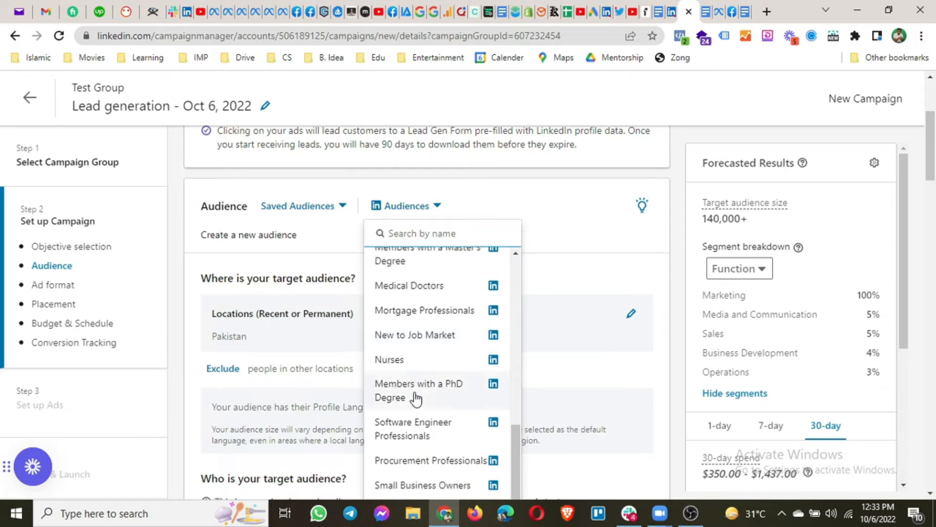
{"action": "scroll", "coordinate": [439, 399], "scroll_direction": "down", "scroll_amount": 1}
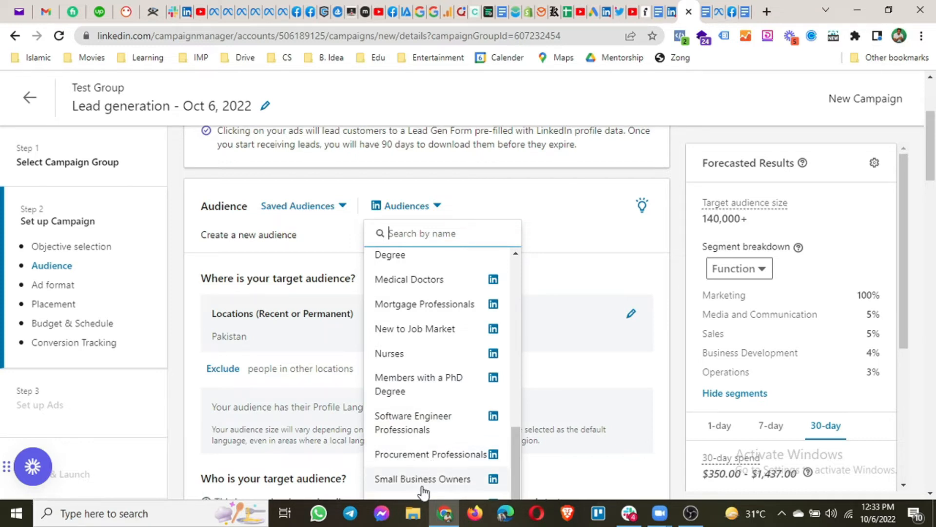
{"action": "scroll", "coordinate": [434, 321], "scroll_direction": "up", "scroll_amount": 10}
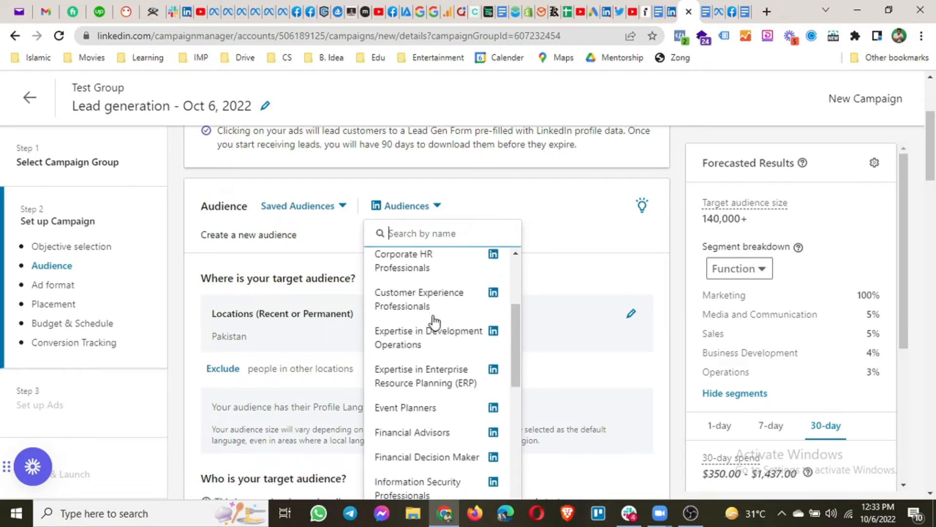
{"action": "left_click", "coordinate": [675, 275]}
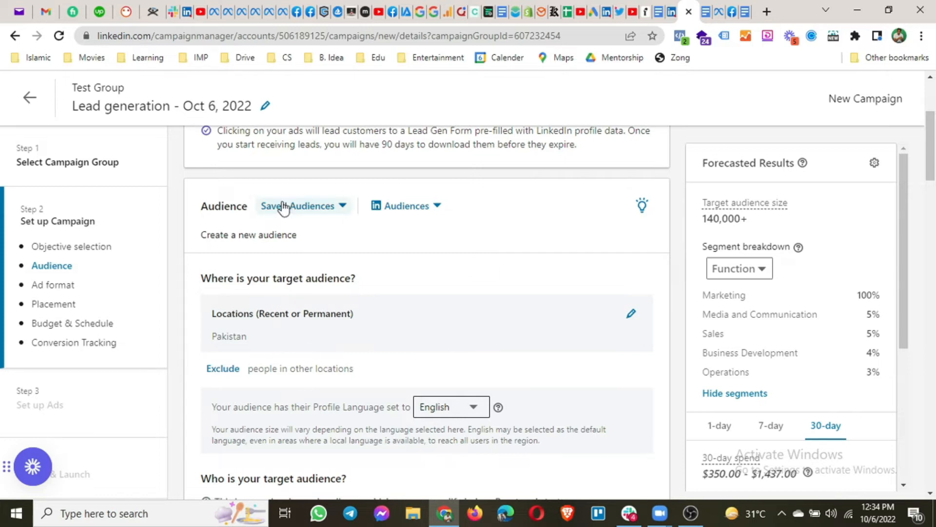
Replace Pakistan with the United States as the campaign's target location
{"action": "left_click_drag", "start_coordinate": [200, 235], "coordinate": [281, 236]}
{"action": "scroll", "coordinate": [286, 252], "scroll_direction": "down", "scroll_amount": 2}
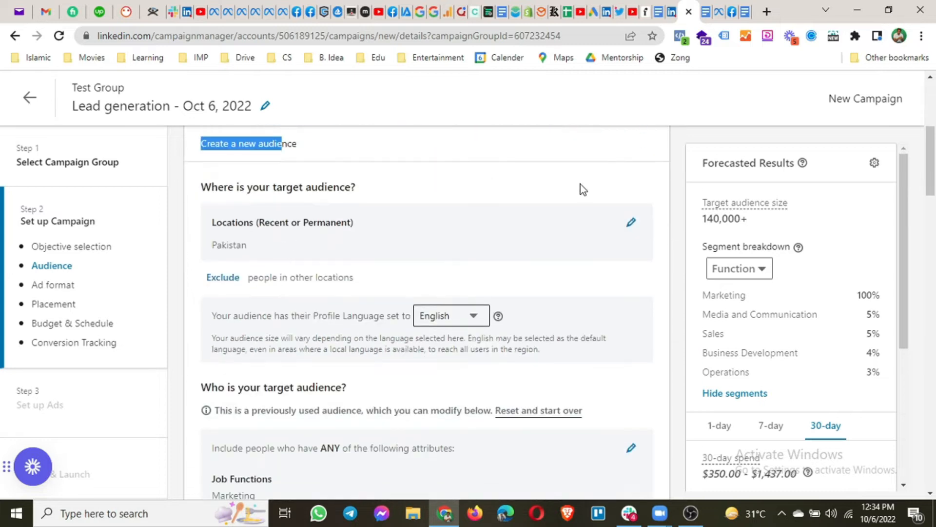
{"action": "left_click", "coordinate": [627, 219]}
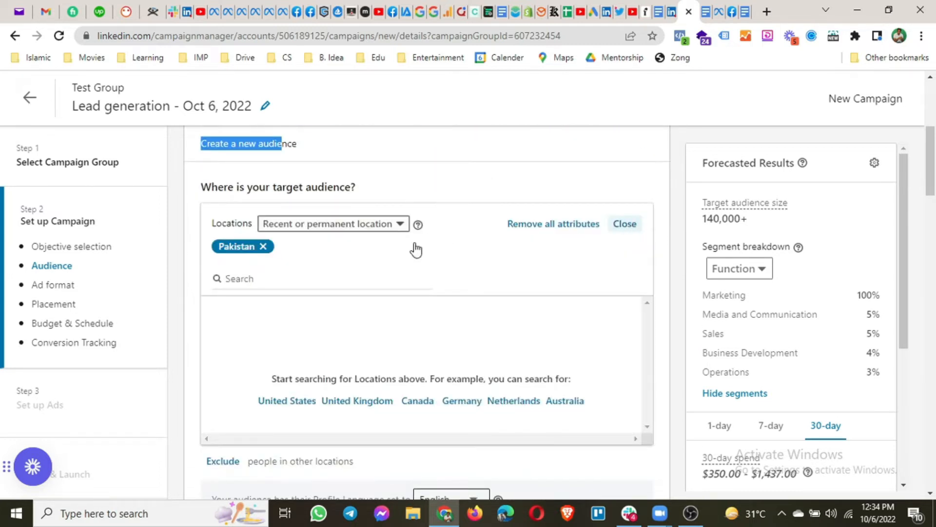
{"action": "left_click", "coordinate": [275, 402]}
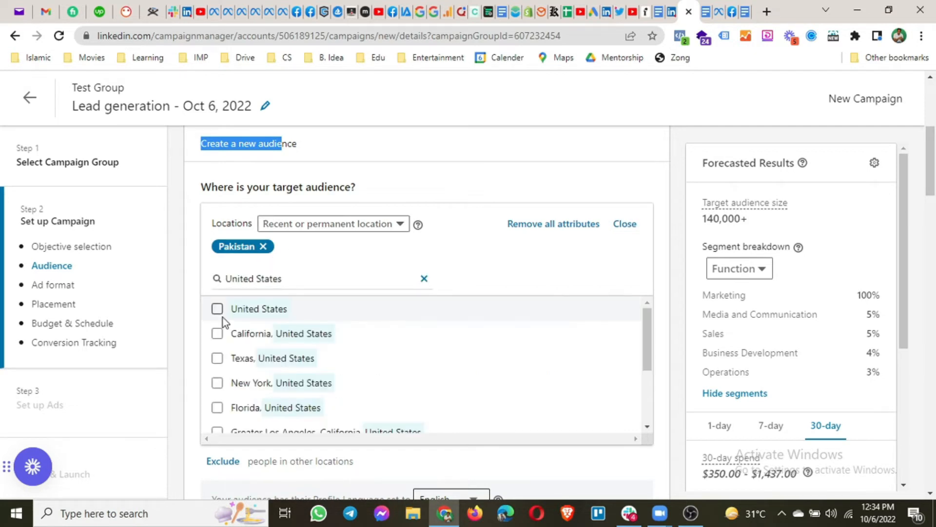
{"action": "left_click", "coordinate": [264, 248]}
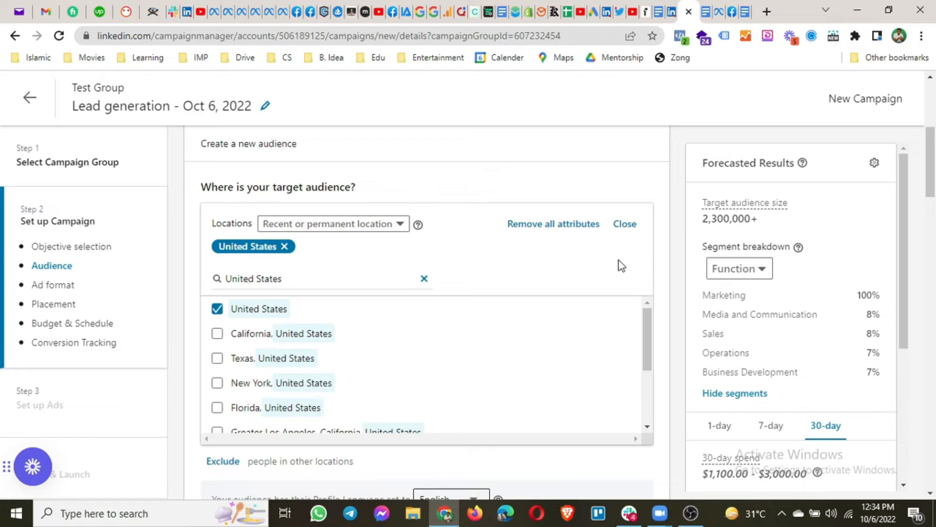
Check the location exclusions and leave them empty
{"action": "scroll", "coordinate": [663, 309], "scroll_direction": "down", "scroll_amount": 3}
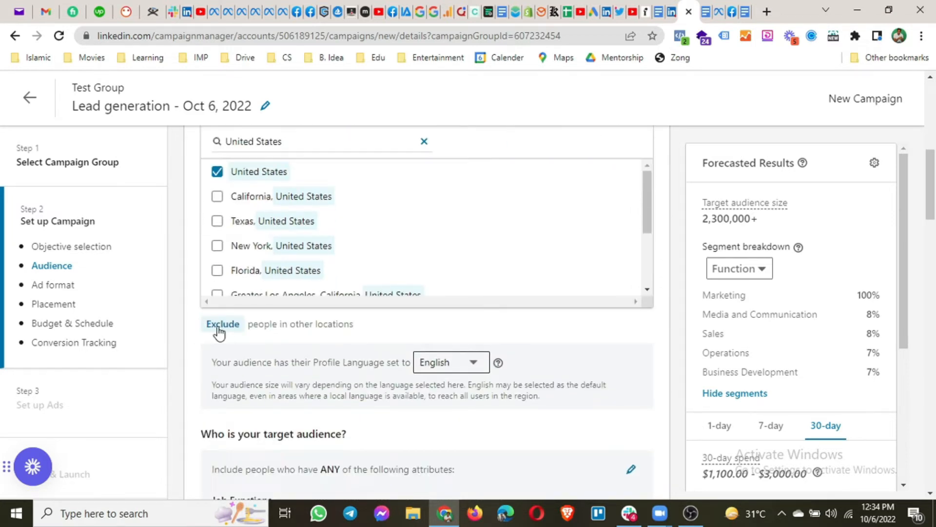
{"action": "left_click", "coordinate": [219, 334]}
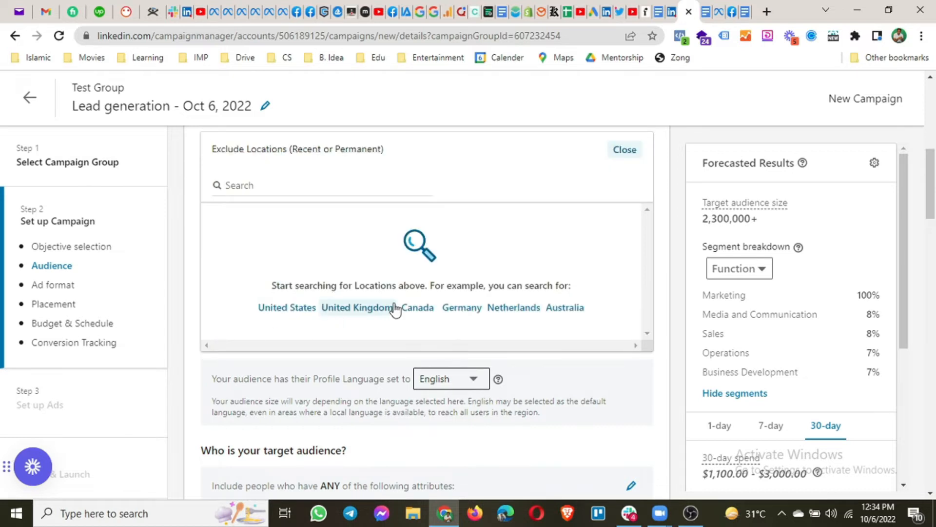
{"action": "left_click", "coordinate": [626, 150]}
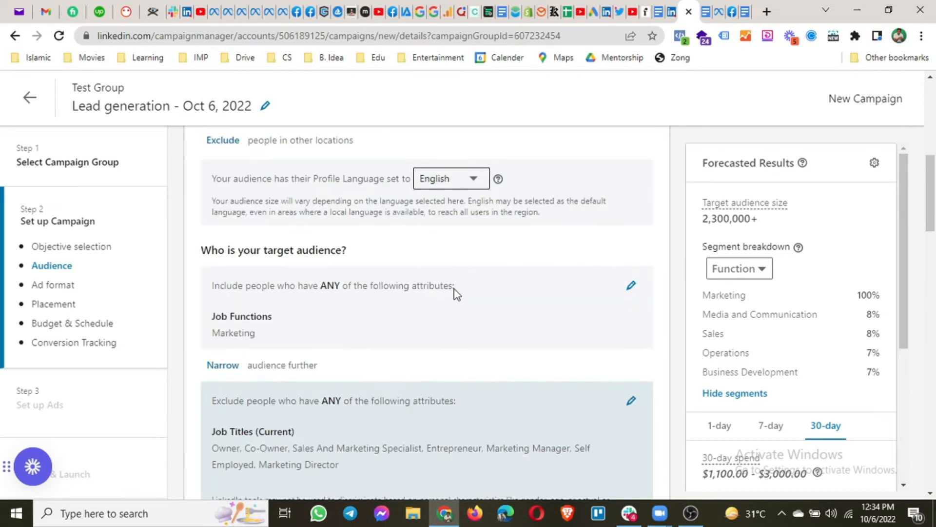
{"action": "scroll", "coordinate": [334, 313], "scroll_direction": "up", "scroll_amount": 5}
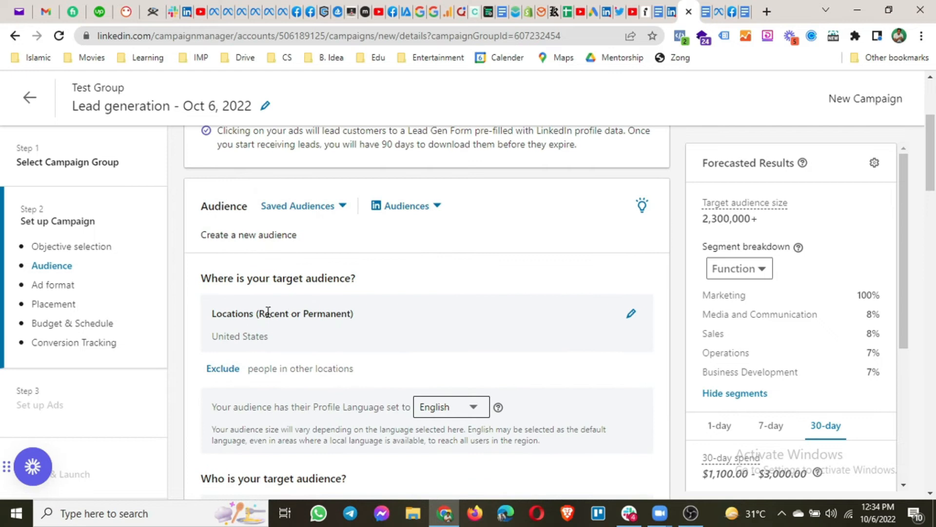
{"action": "scroll", "coordinate": [296, 347], "scroll_direction": "down", "scroll_amount": 2}
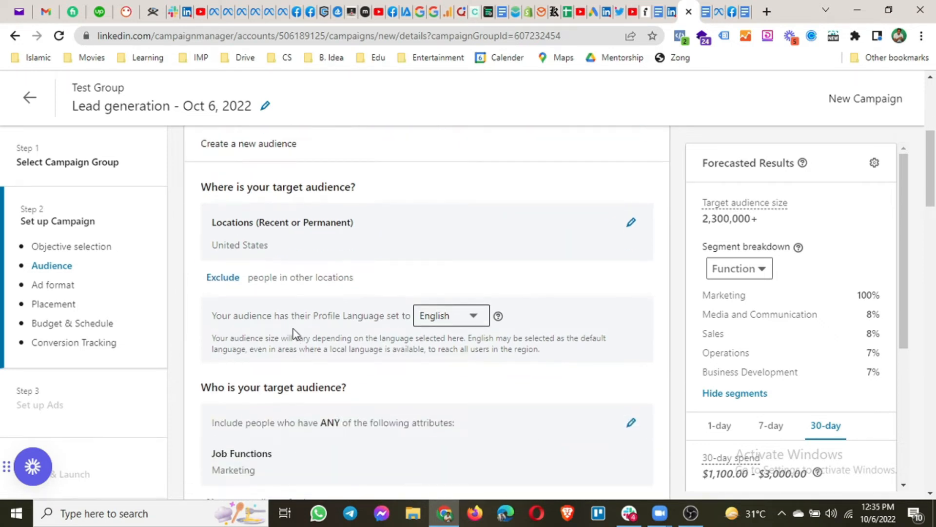
{"action": "left_click_drag", "start_coordinate": [212, 316], "coordinate": [386, 324]}
{"action": "left_click", "coordinate": [462, 318]}
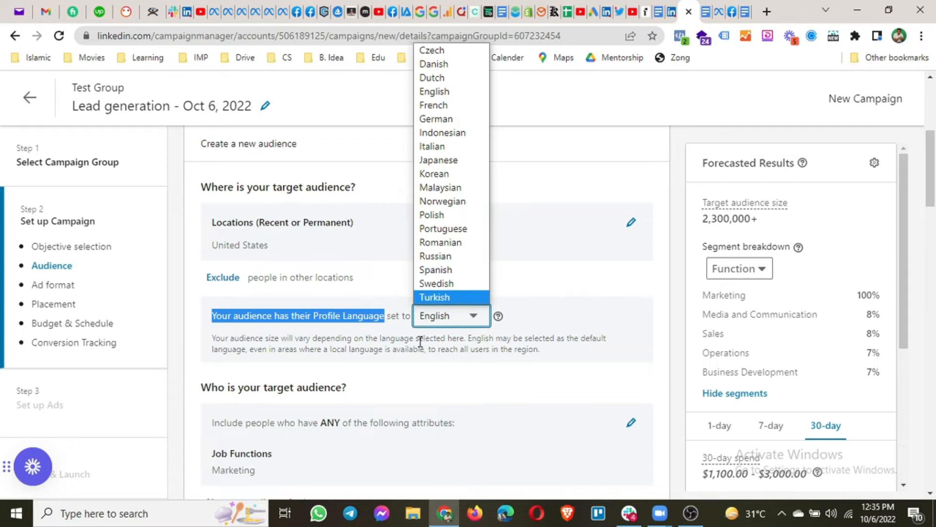
{"action": "left_click", "coordinate": [432, 331]}
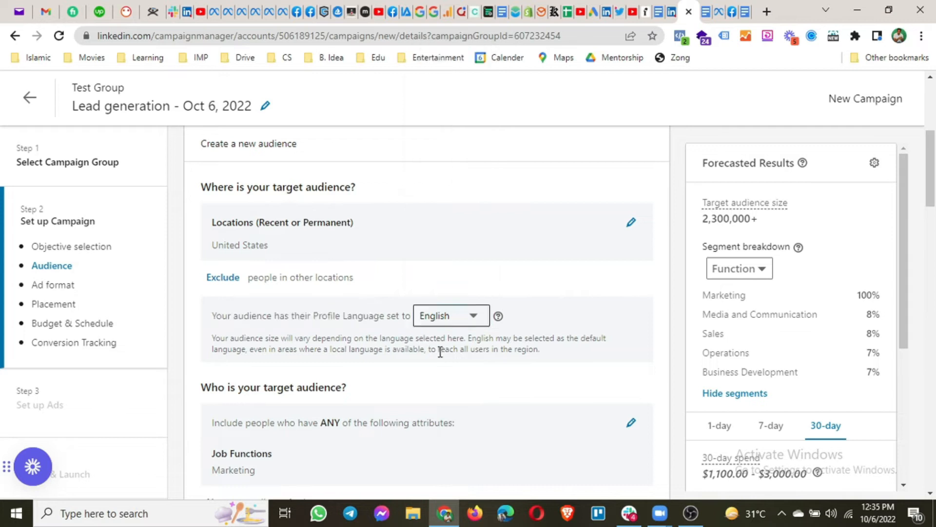
{"action": "left_click", "coordinate": [435, 317]}
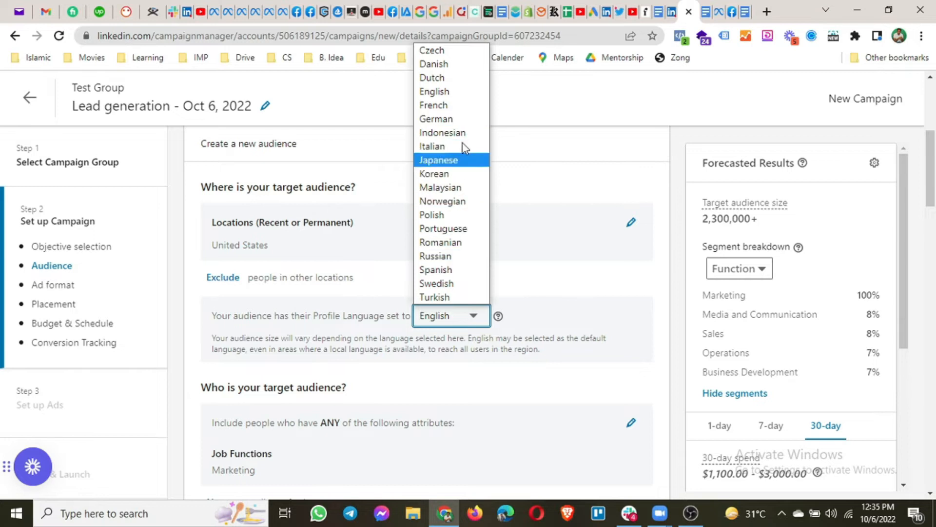
{"action": "left_click", "coordinate": [648, 279]}
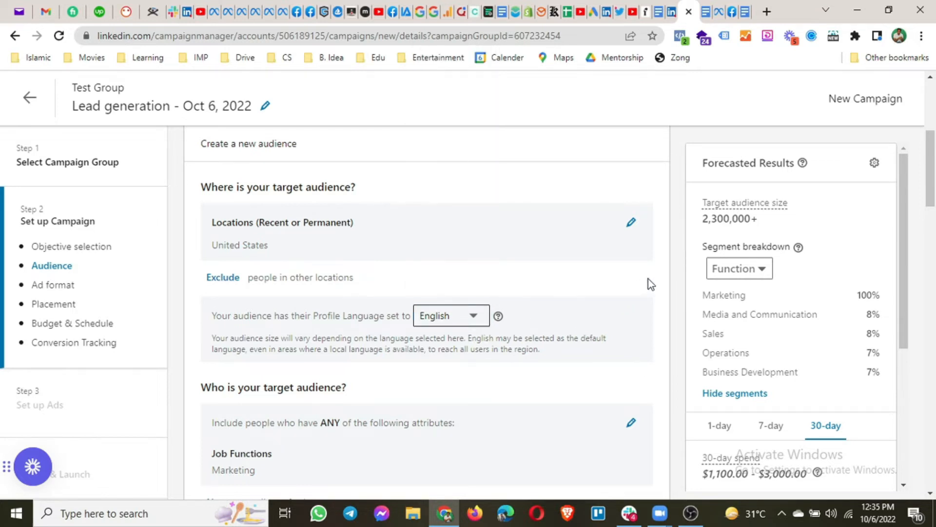
{"action": "scroll", "coordinate": [648, 279], "scroll_direction": "down", "scroll_amount": 2}
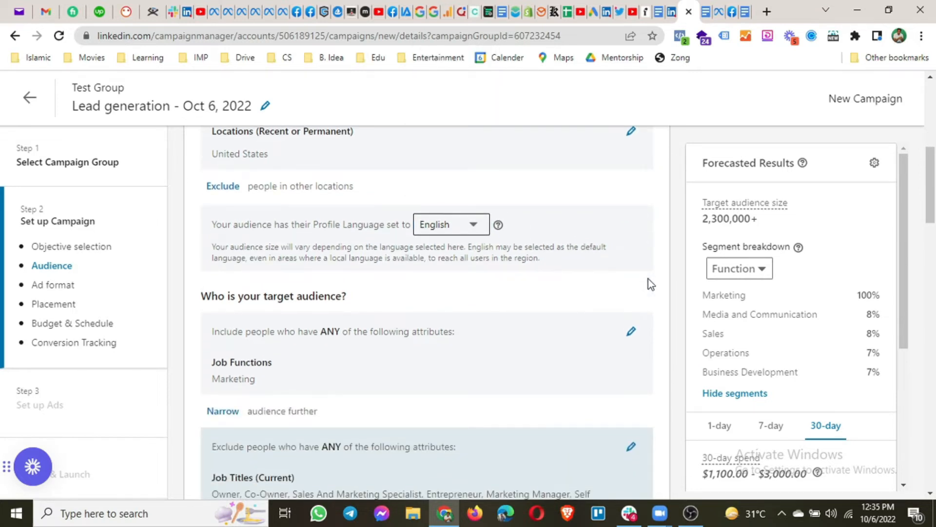
Remove all excluded job titles from the audience
{"action": "scroll", "coordinate": [390, 331], "scroll_direction": "down", "scroll_amount": 3}
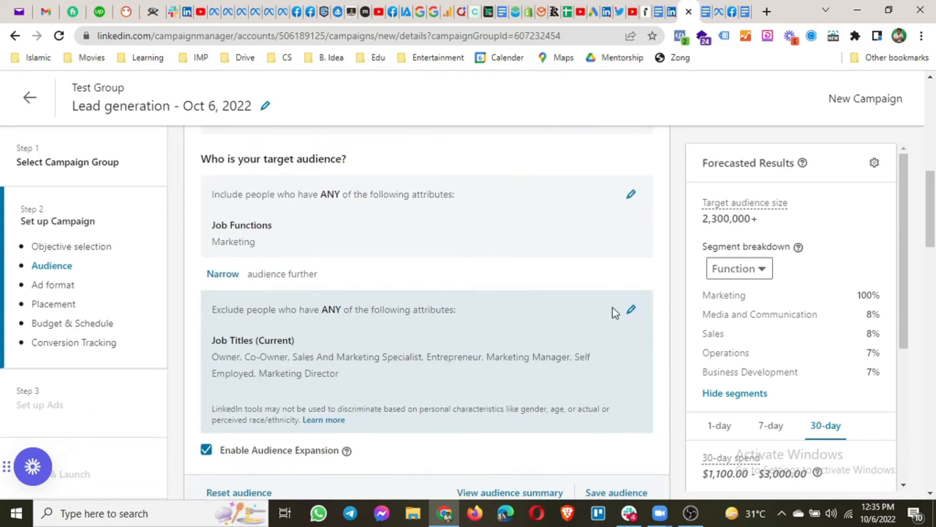
{"action": "left_click", "coordinate": [631, 316]}
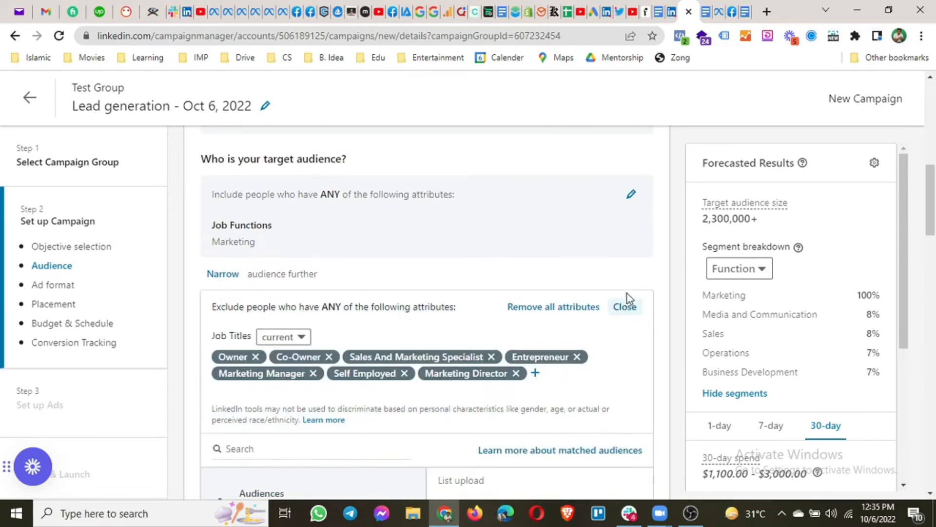
{"action": "left_click", "coordinate": [626, 306]}
{"action": "left_click", "coordinate": [631, 316]}
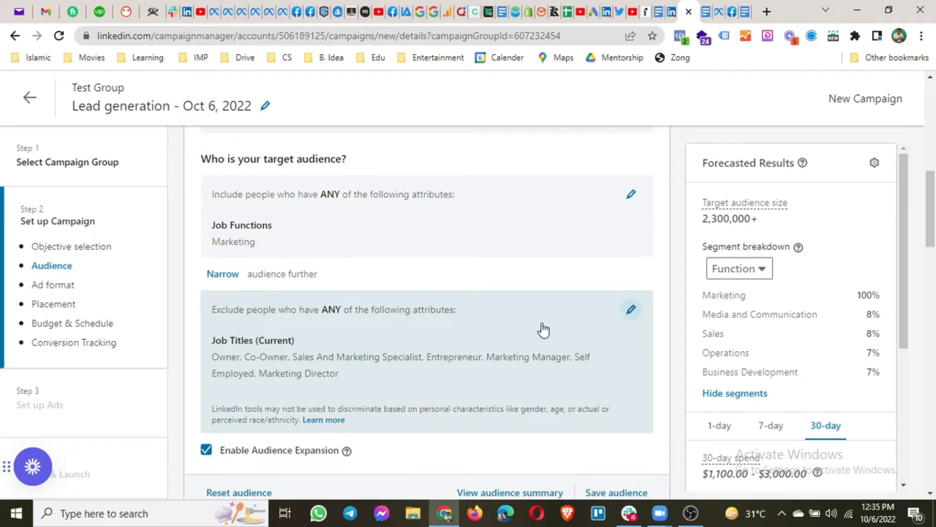
{"action": "left_click", "coordinate": [555, 308]}
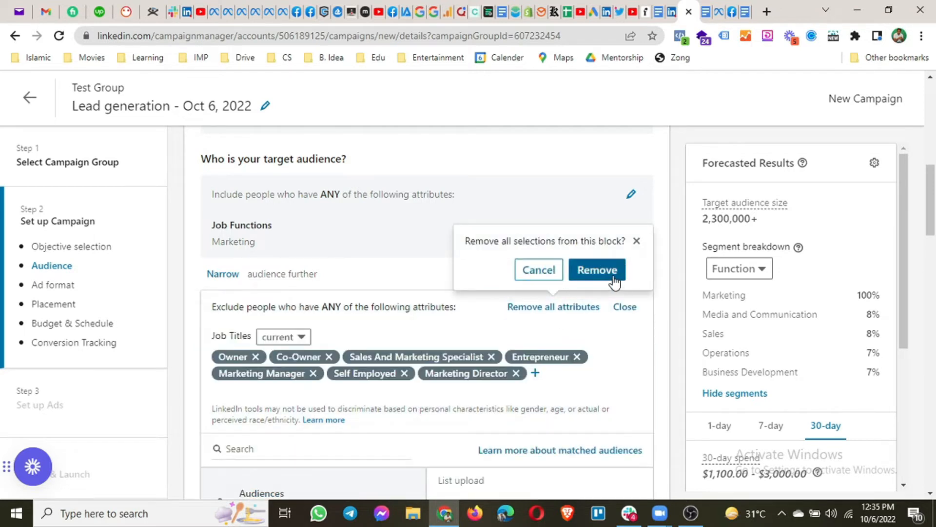
{"action": "left_click", "coordinate": [612, 276]}
Clear the included Marketing job function
{"action": "left_click", "coordinate": [632, 198]}
{"action": "left_click", "coordinate": [577, 193]}
{"action": "left_click", "coordinate": [582, 163]}
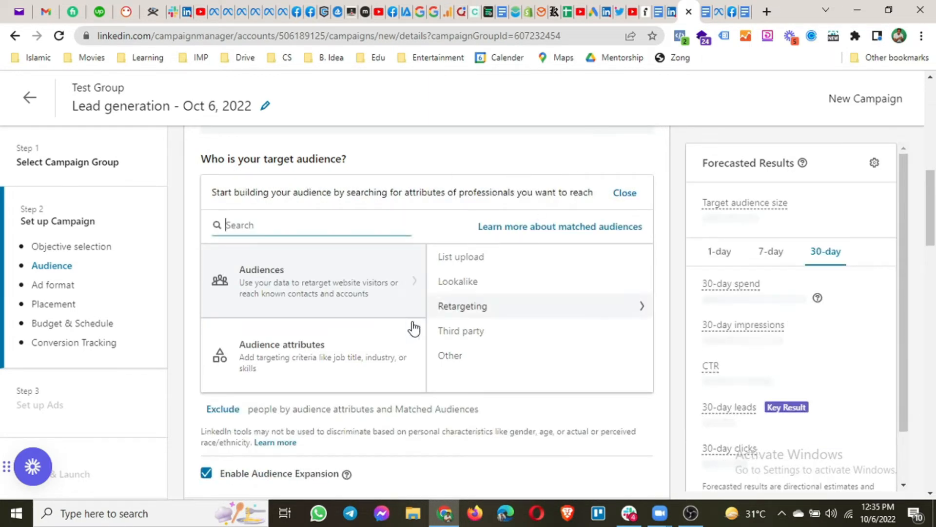
Show the Audience attributes: Company, Demographics, Education, Job Experience, and Interests and Traits
{"action": "scroll", "coordinate": [411, 335], "scroll_direction": "up", "scroll_amount": 3}
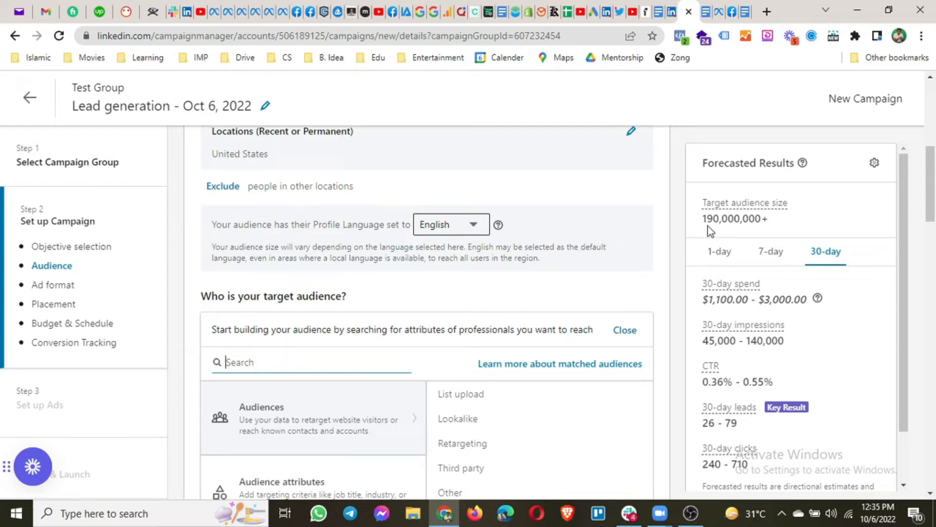
{"action": "scroll", "coordinate": [314, 293], "scroll_direction": "up", "scroll_amount": 1}
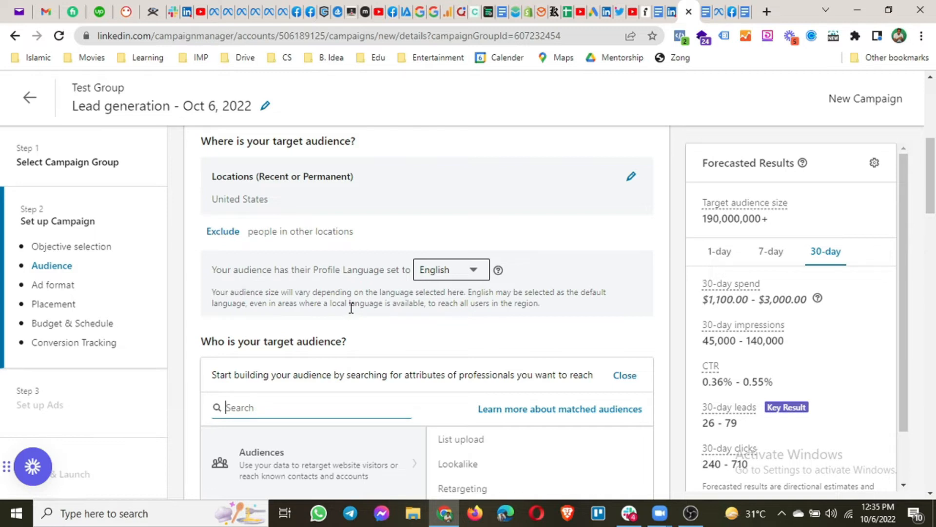
{"action": "scroll", "coordinate": [351, 309], "scroll_direction": "down", "scroll_amount": 3}
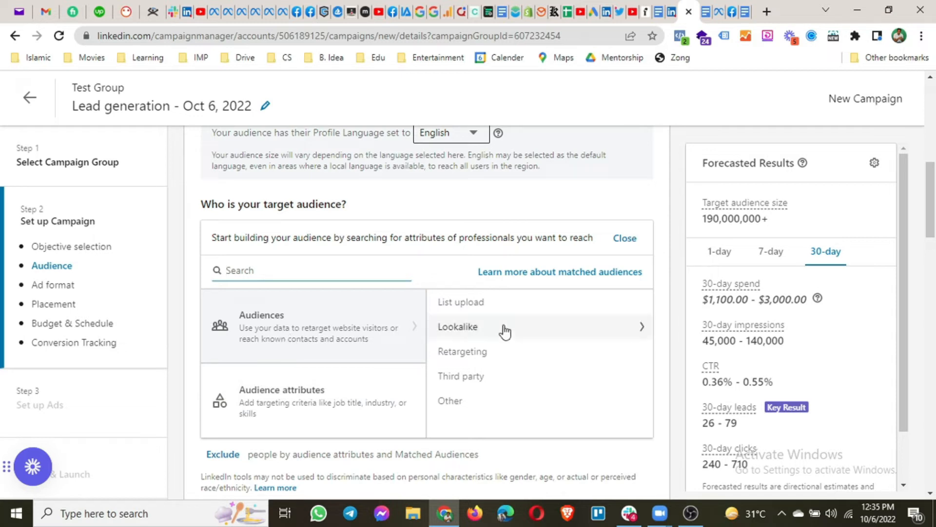
{"action": "left_click", "coordinate": [260, 404]}
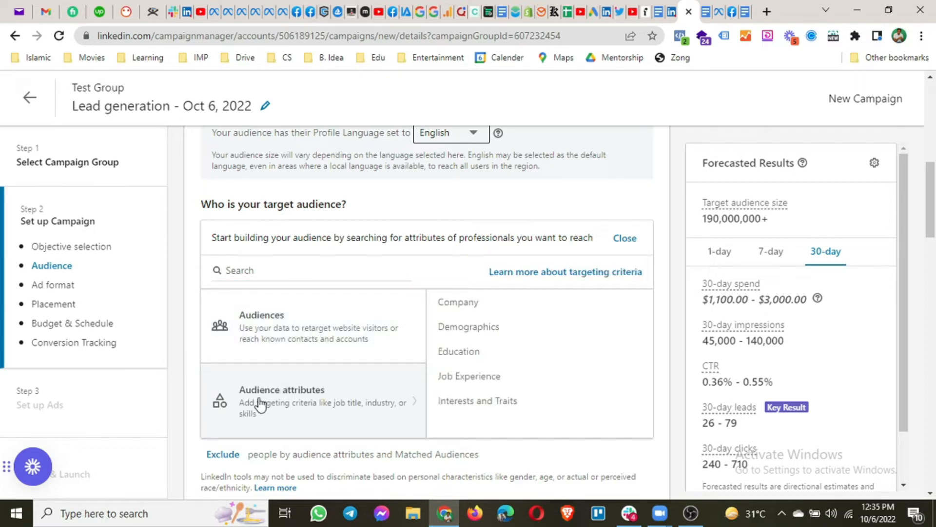
{"action": "scroll", "coordinate": [261, 404], "scroll_direction": "down", "scroll_amount": 1}
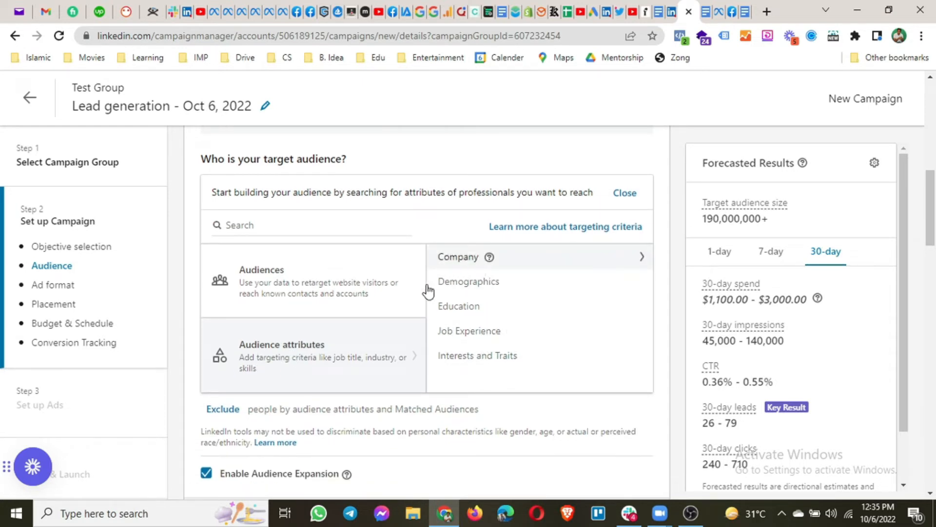
Drill into the Company attributes and look over the subcategories
{"action": "left_click", "coordinate": [447, 262]}
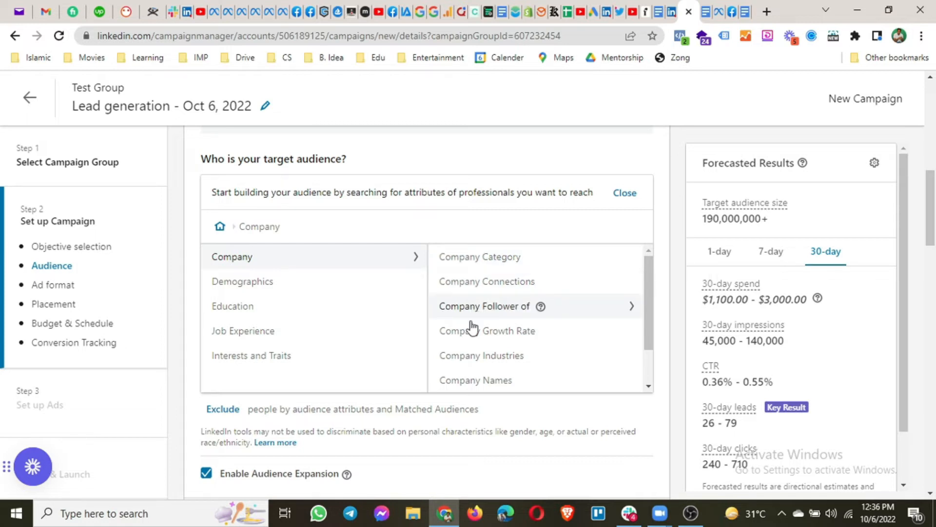
{"action": "scroll", "coordinate": [469, 339], "scroll_direction": "down", "scroll_amount": 1}
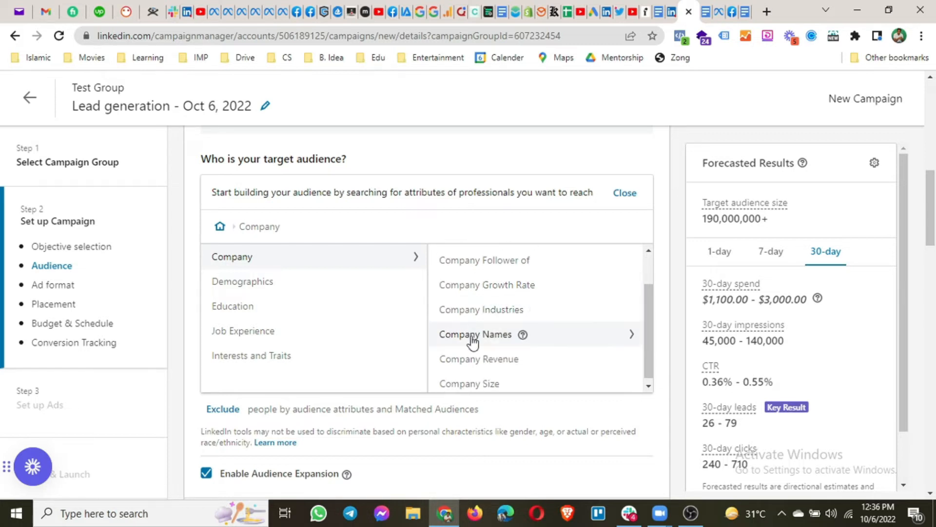
{"action": "scroll", "coordinate": [472, 342], "scroll_direction": "down", "scroll_amount": 1}
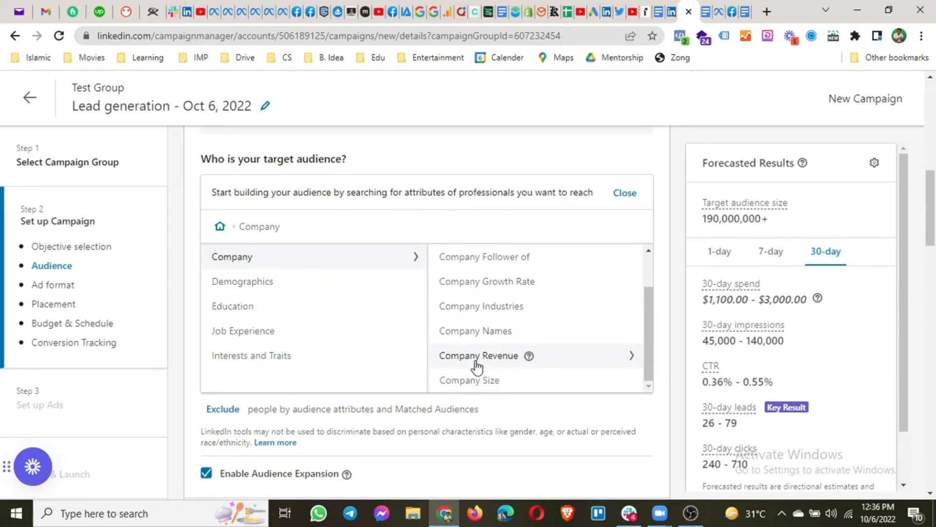
{"action": "scroll", "coordinate": [485, 334], "scroll_direction": "up", "scroll_amount": 2}
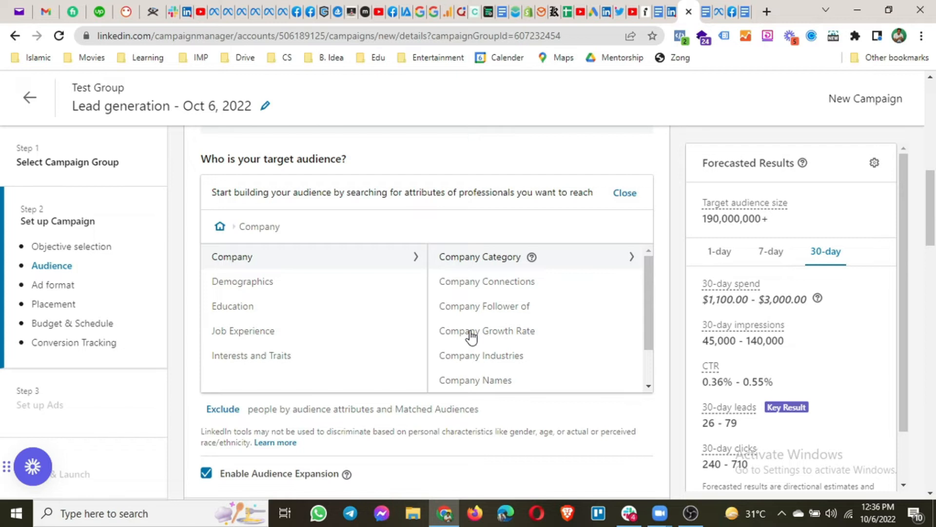
Browse the Company Category options, then return to the Company subcategories
{"action": "left_click", "coordinate": [482, 259]}
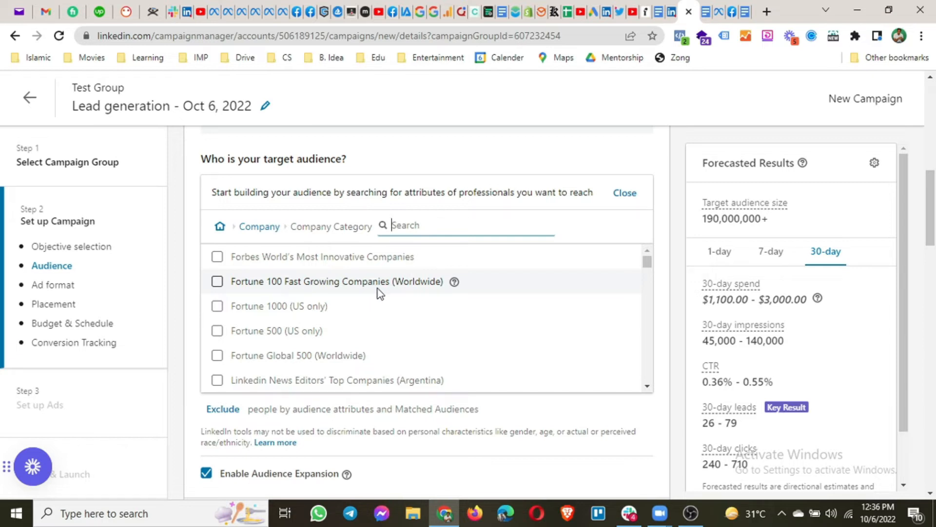
{"action": "scroll", "coordinate": [279, 315], "scroll_direction": "down", "scroll_amount": 1}
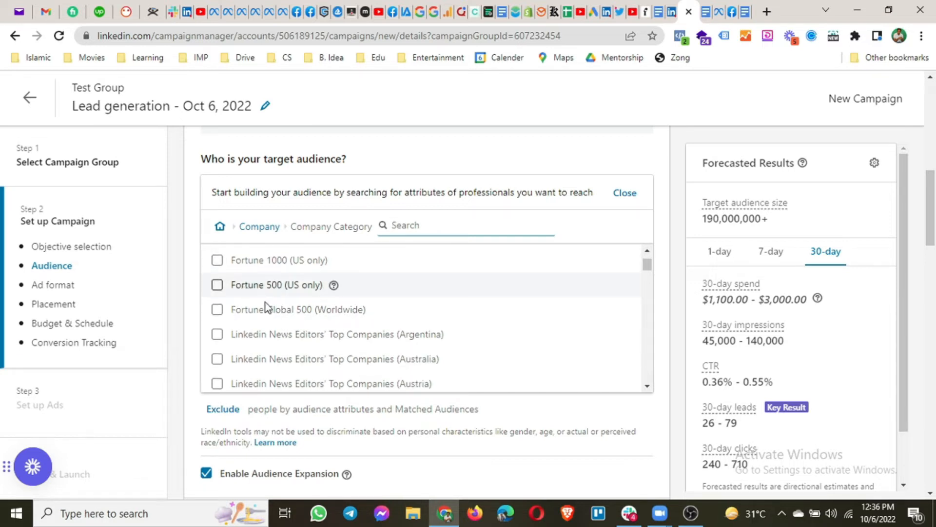
{"action": "scroll", "coordinate": [287, 336], "scroll_direction": "down", "scroll_amount": 1}
{"action": "scroll", "coordinate": [299, 310], "scroll_direction": "down", "scroll_amount": 6}
{"action": "scroll", "coordinate": [299, 313], "scroll_direction": "down", "scroll_amount": 4}
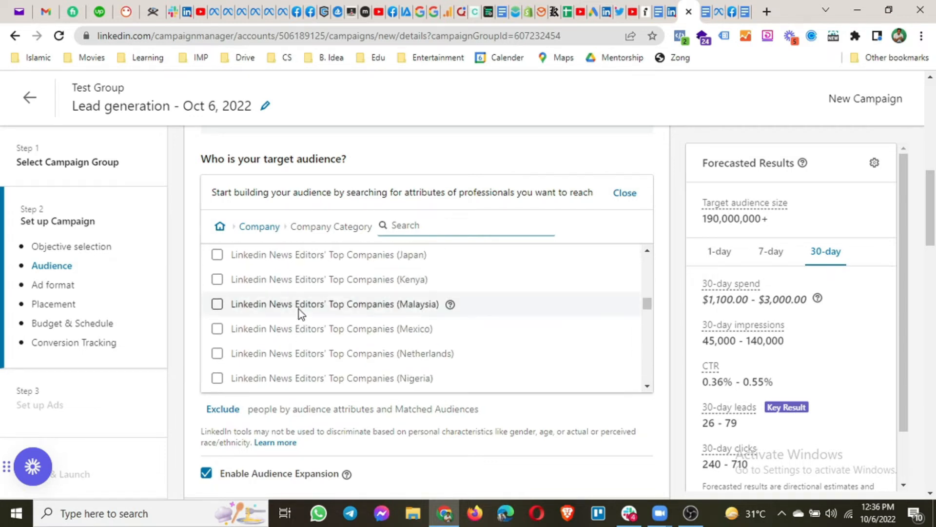
{"action": "scroll", "coordinate": [300, 312], "scroll_direction": "down", "scroll_amount": 5}
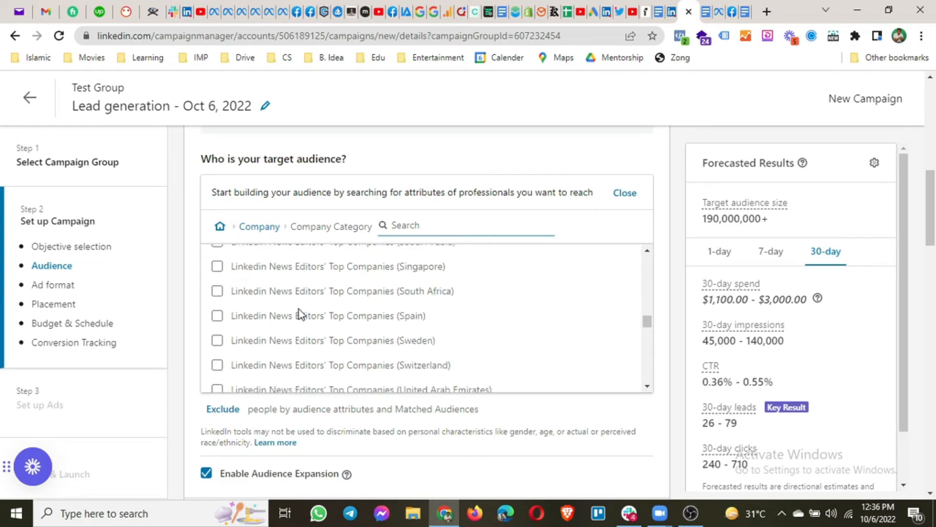
{"action": "scroll", "coordinate": [299, 309], "scroll_direction": "down", "scroll_amount": 5}
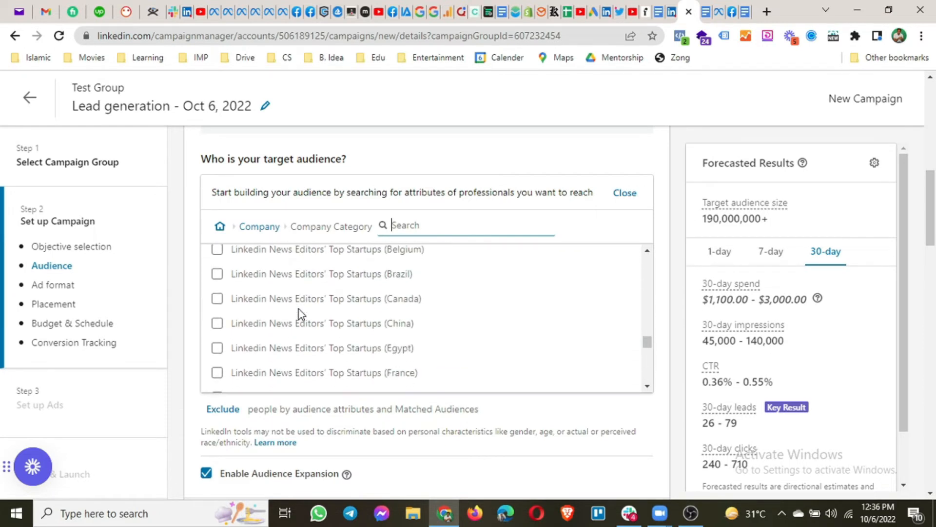
{"action": "scroll", "coordinate": [299, 309], "scroll_direction": "down", "scroll_amount": 5}
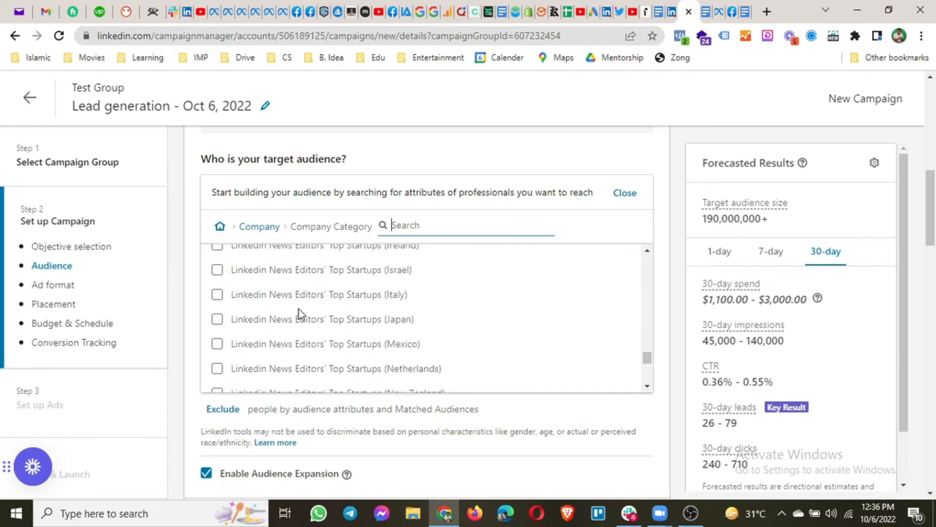
{"action": "scroll", "coordinate": [299, 310], "scroll_direction": "down", "scroll_amount": 3}
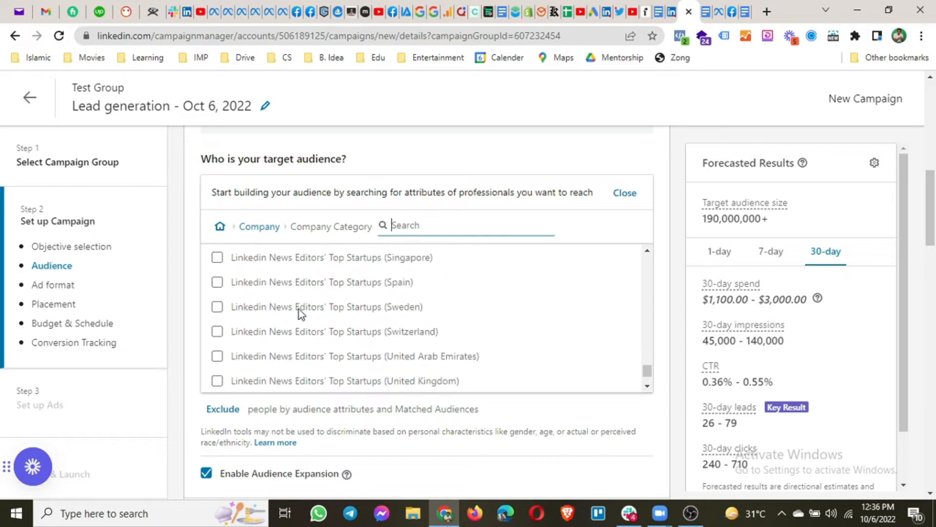
{"action": "scroll", "coordinate": [300, 309], "scroll_direction": "up", "scroll_amount": 15}
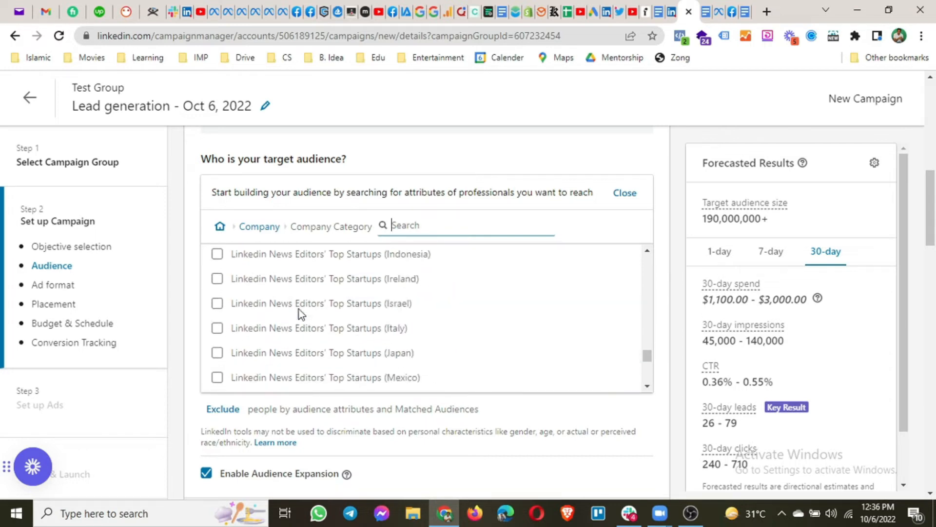
{"action": "left_click", "coordinate": [264, 229]}
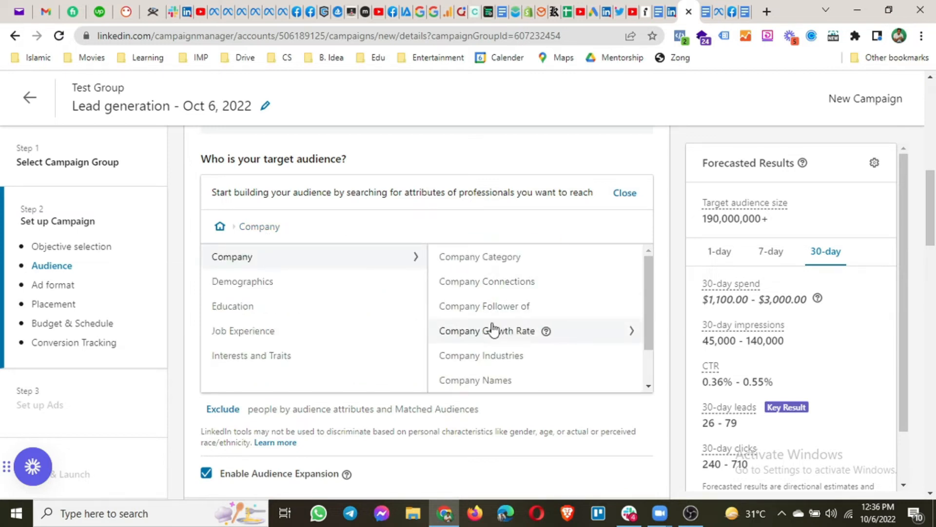
Review the Company Growth Rate and Company Revenue ranges without selecting any
{"action": "left_click", "coordinate": [482, 338]}
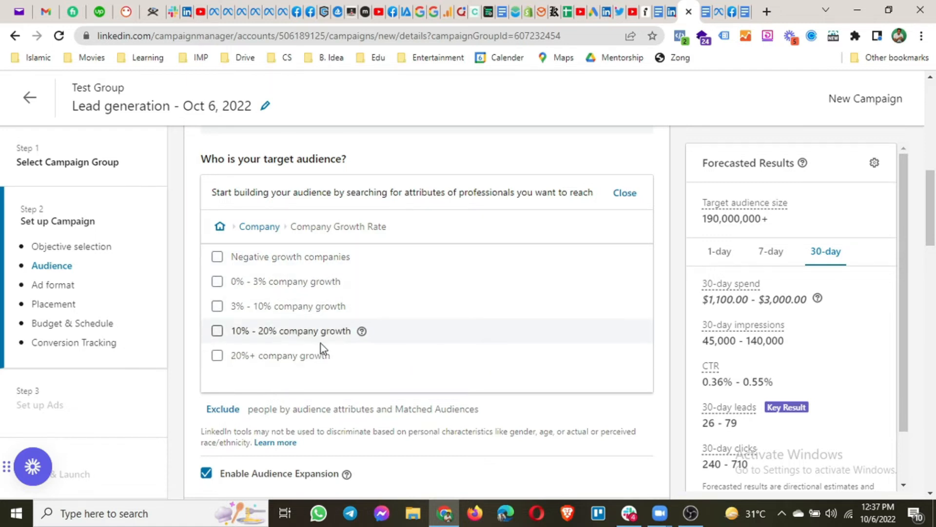
{"action": "left_click", "coordinate": [257, 227]}
{"action": "scroll", "coordinate": [533, 323], "scroll_direction": "down", "scroll_amount": 1}
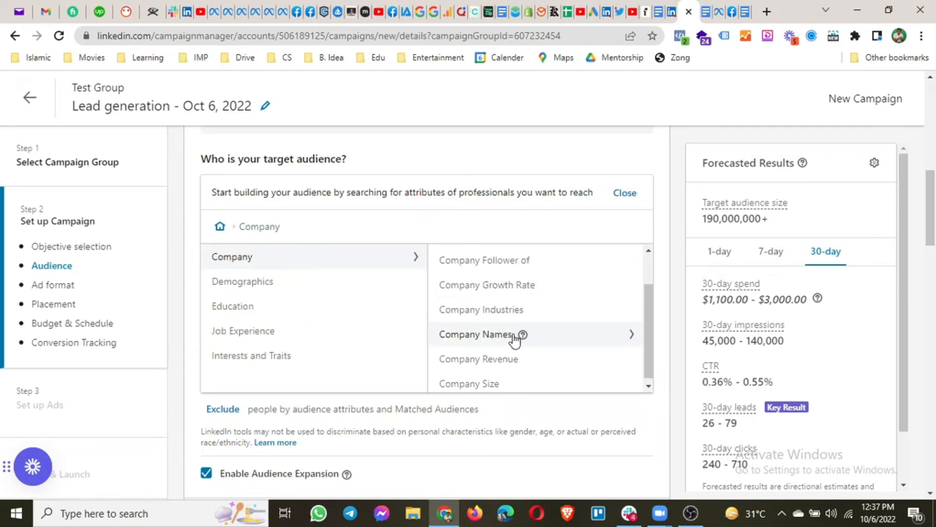
{"action": "left_click", "coordinate": [467, 361]}
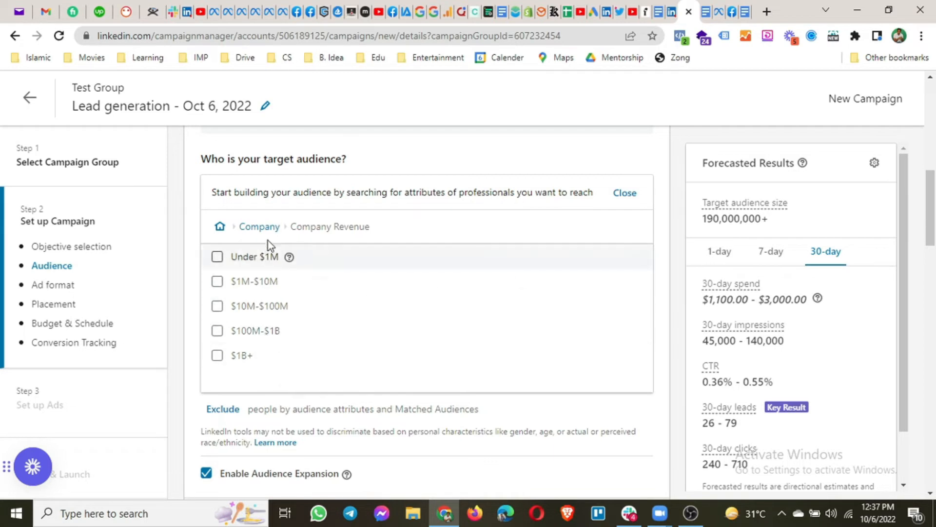
{"action": "left_click", "coordinate": [256, 227]}
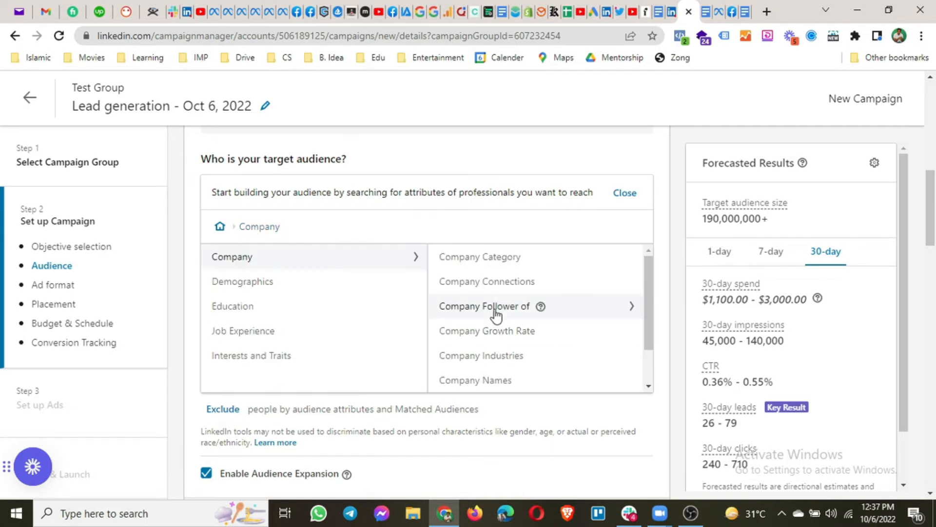
Browse Company Industries and Company Names, then show the Company Size options
{"action": "left_click", "coordinate": [469, 363]}
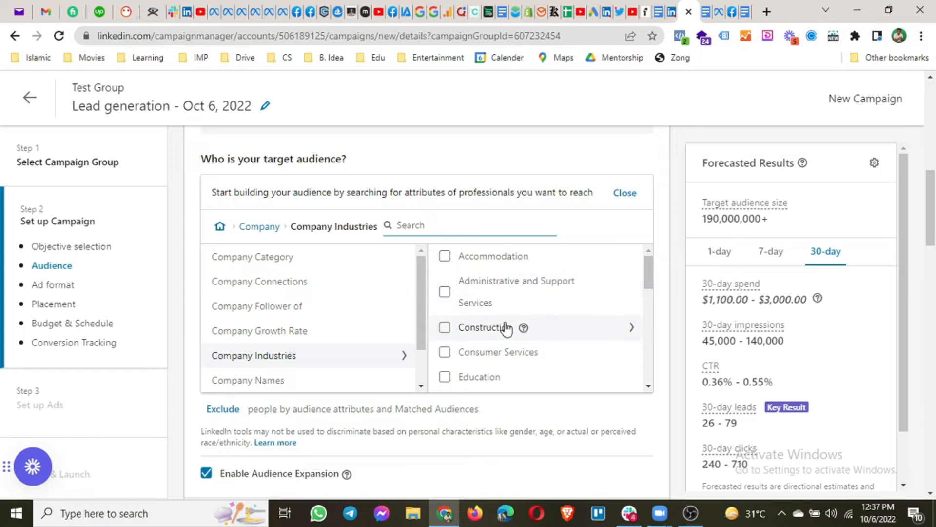
{"action": "scroll", "coordinate": [503, 327], "scroll_direction": "down", "scroll_amount": 1}
{"action": "scroll", "coordinate": [488, 341], "scroll_direction": "down", "scroll_amount": 1}
{"action": "scroll", "coordinate": [487, 345], "scroll_direction": "down", "scroll_amount": 3}
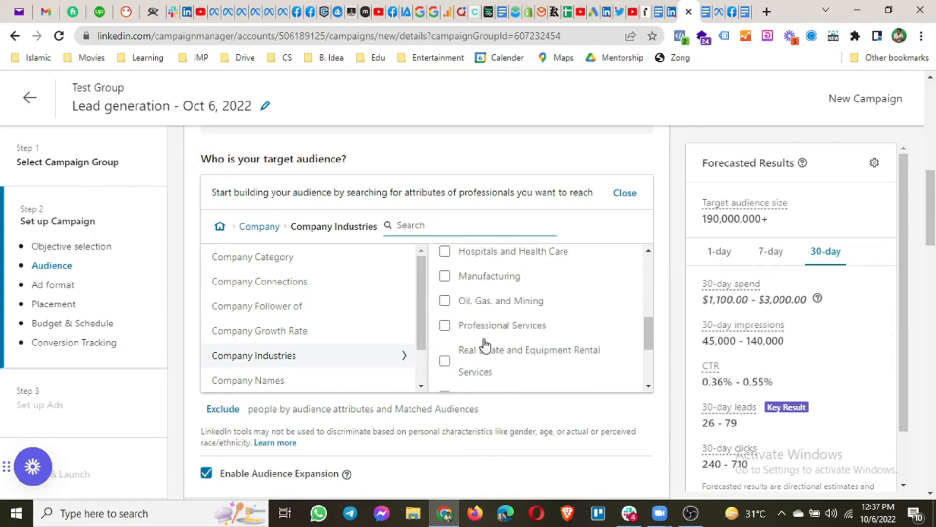
{"action": "left_click", "coordinate": [270, 382]}
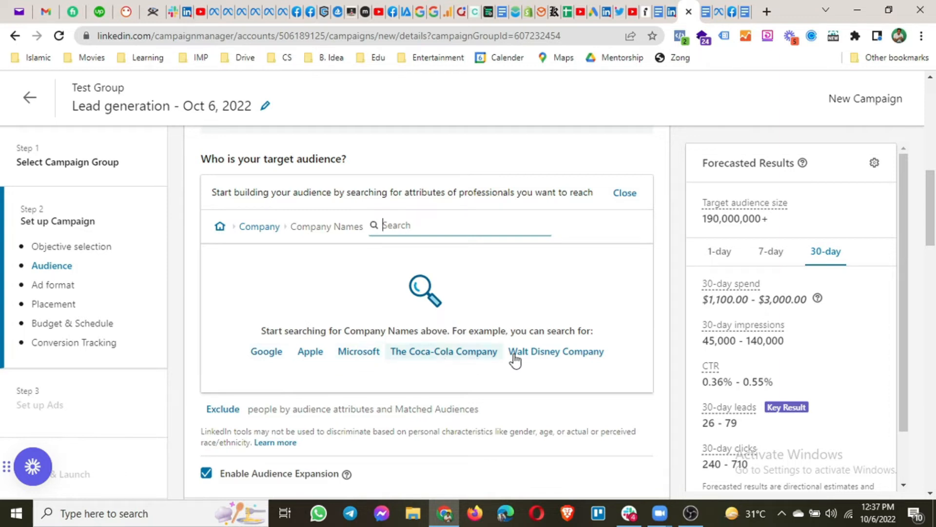
{"action": "left_click", "coordinate": [251, 224]}
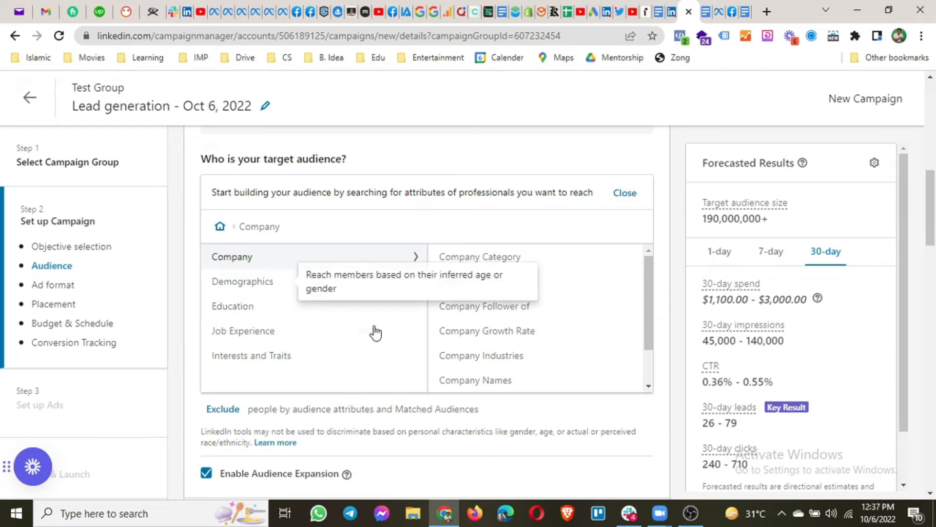
{"action": "scroll", "coordinate": [556, 330], "scroll_direction": "down", "scroll_amount": 1}
{"action": "scroll", "coordinate": [536, 341], "scroll_direction": "down", "scroll_amount": 1}
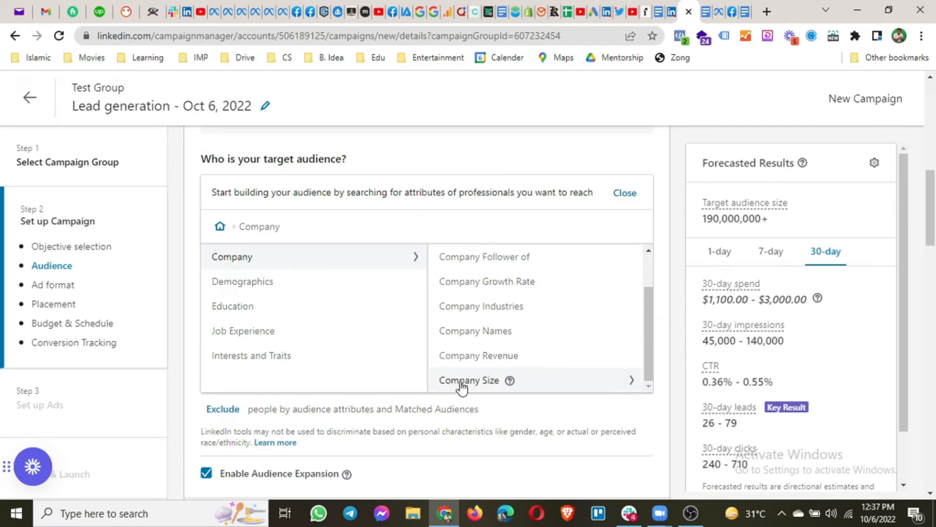
{"action": "left_click", "coordinate": [461, 383]}
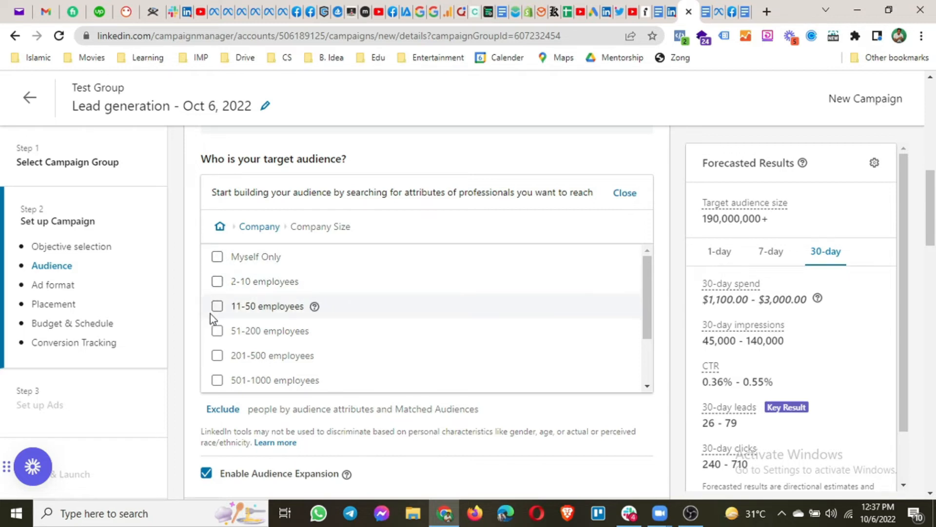
Check Demographics' Member Age and Member Gender, leaving both unset, then show Education attributes
{"action": "left_click", "coordinate": [253, 233]}
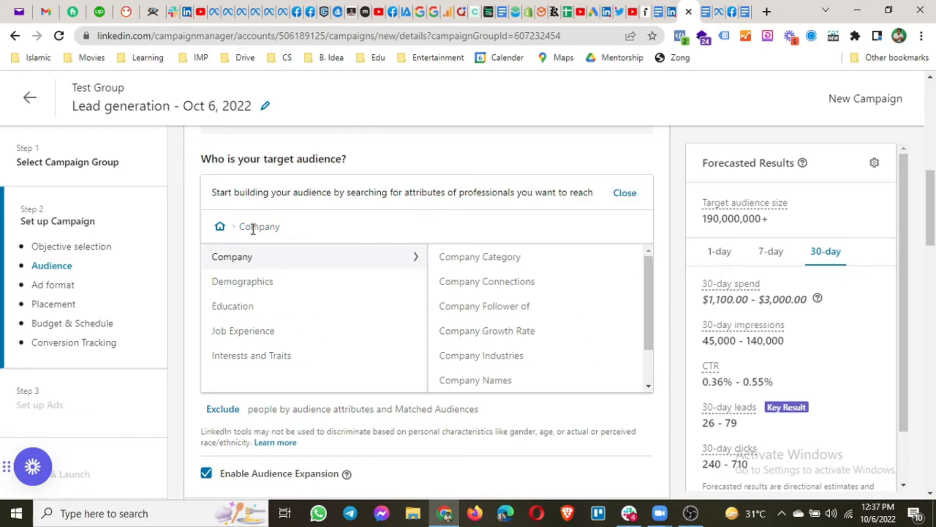
{"action": "left_click", "coordinate": [232, 283]}
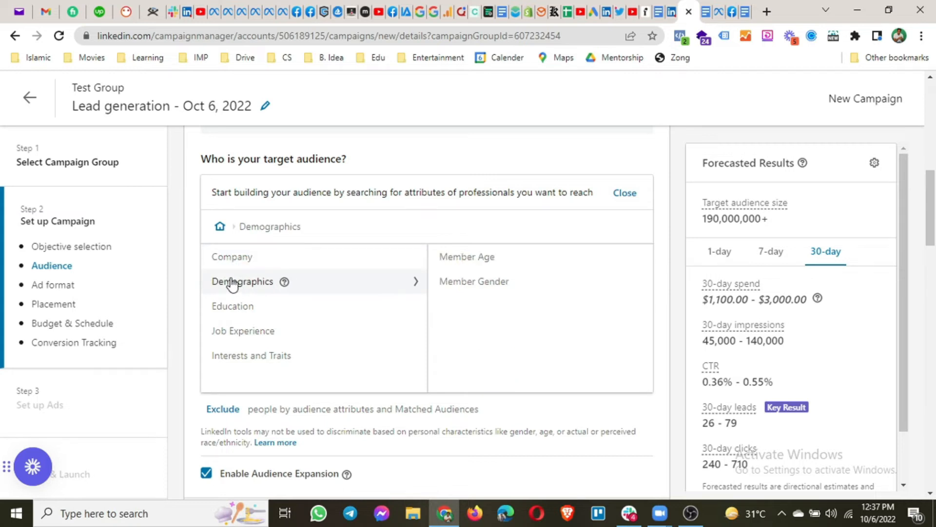
{"action": "left_click", "coordinate": [467, 258]}
{"action": "left_click", "coordinate": [217, 261]}
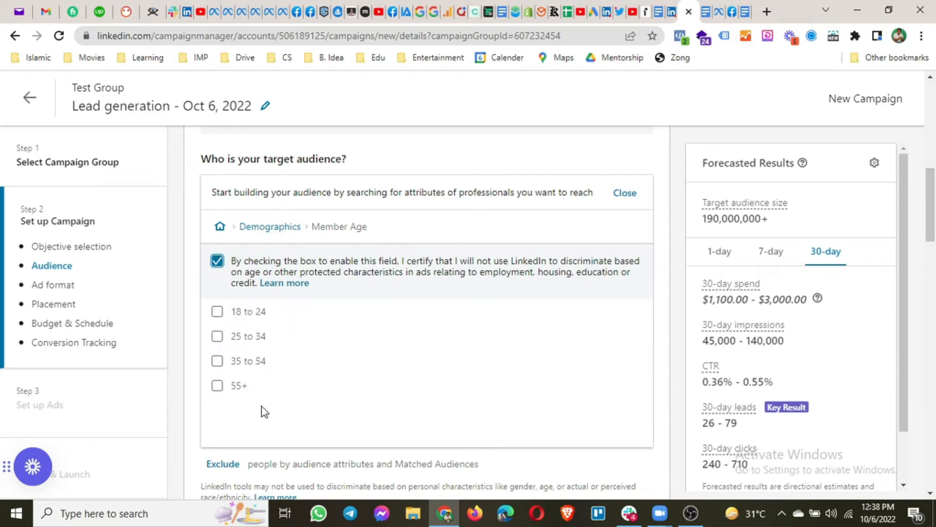
{"action": "left_click", "coordinate": [217, 262]}
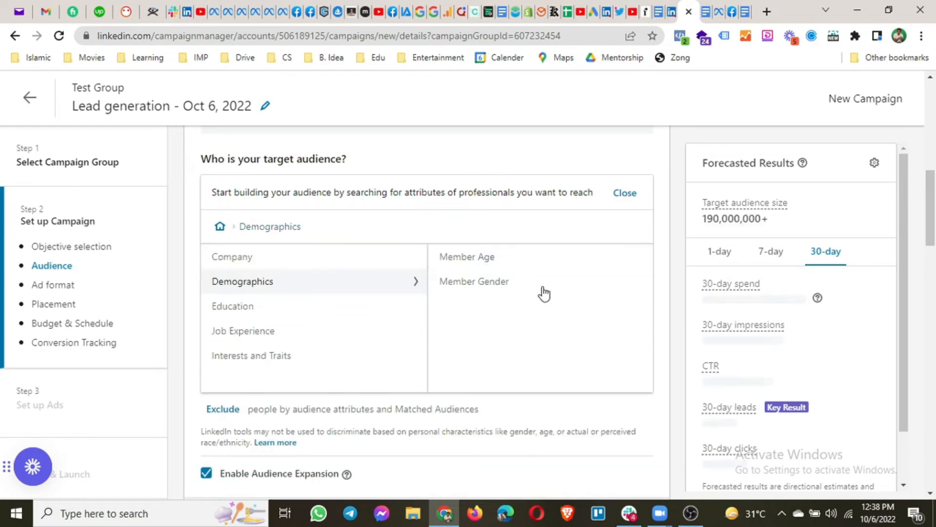
{"action": "left_click", "coordinate": [538, 286]}
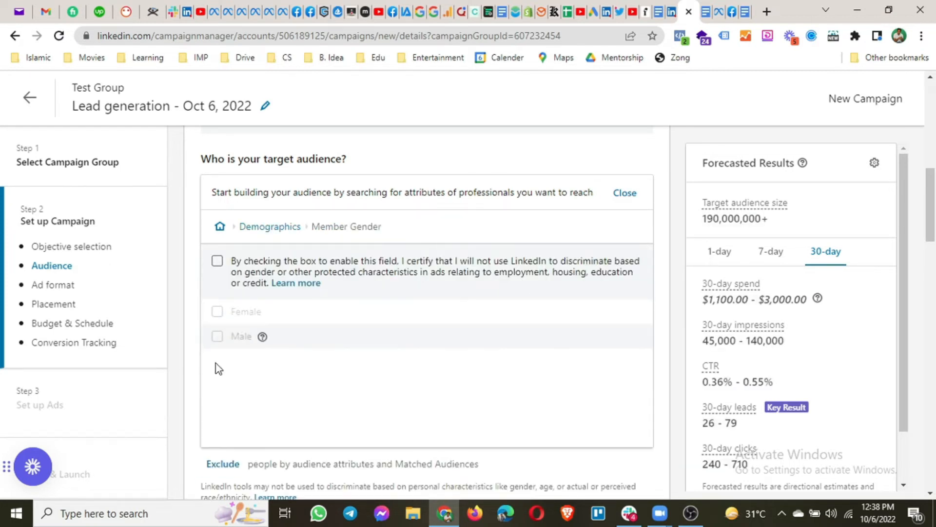
{"action": "left_click", "coordinate": [266, 237]}
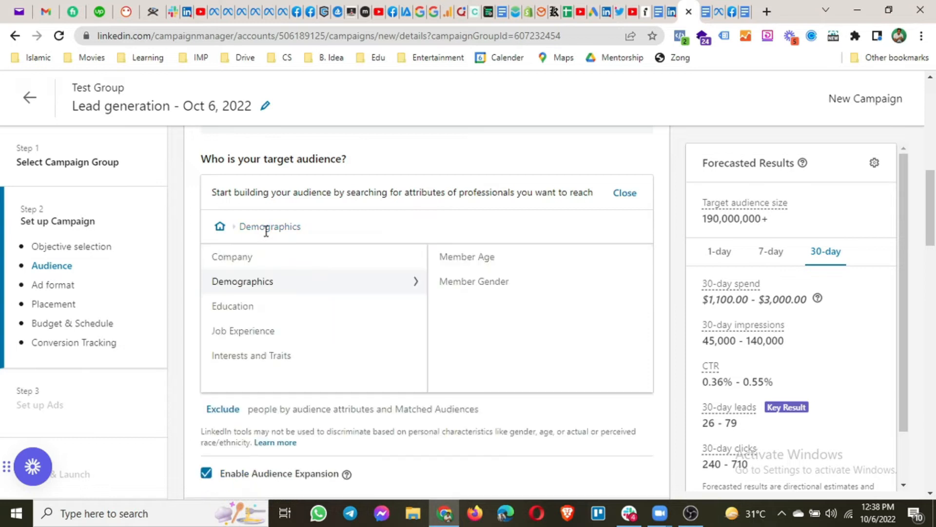
{"action": "left_click", "coordinate": [241, 315]}
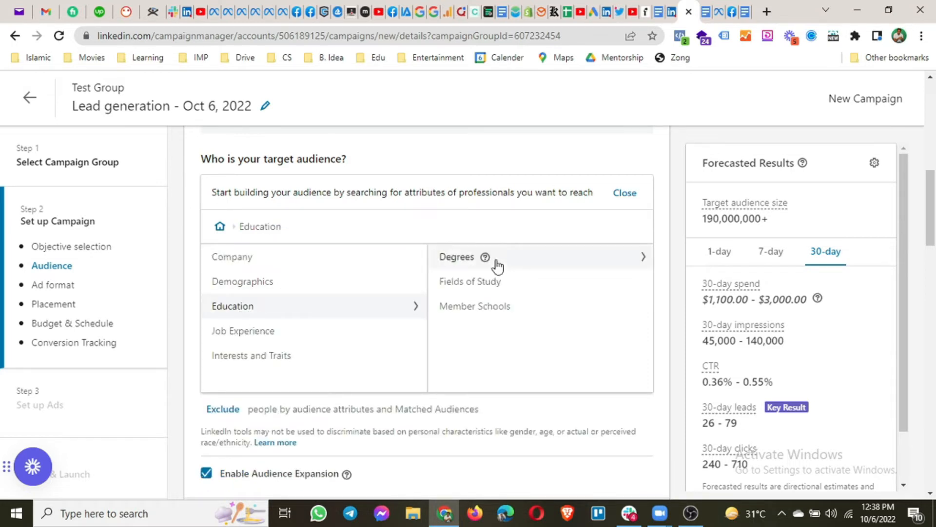
Browse Degrees, Fields of Study and Member Schools, then show the Job Functions checklist
{"action": "left_click", "coordinate": [447, 257]}
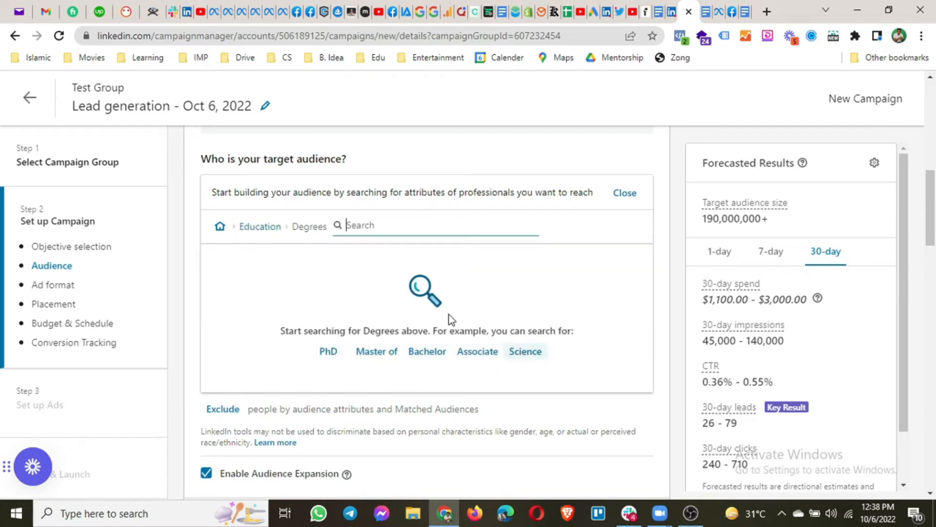
{"action": "left_click", "coordinate": [260, 226]}
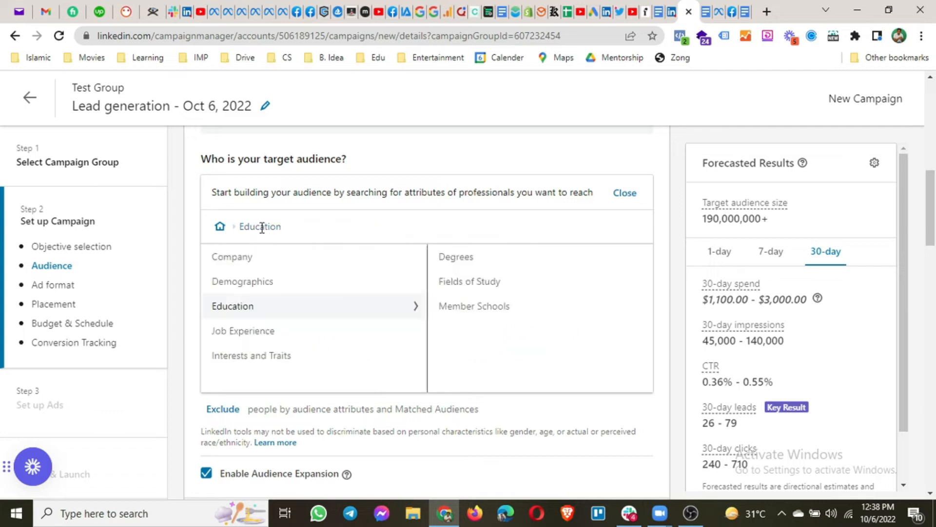
{"action": "left_click", "coordinate": [482, 290]}
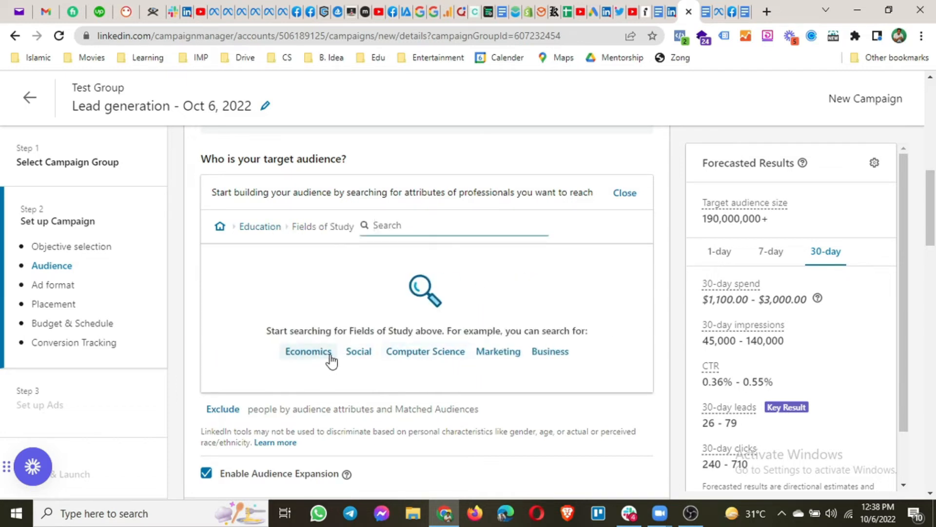
{"action": "left_click", "coordinate": [257, 232]}
{"action": "left_click", "coordinate": [455, 313]}
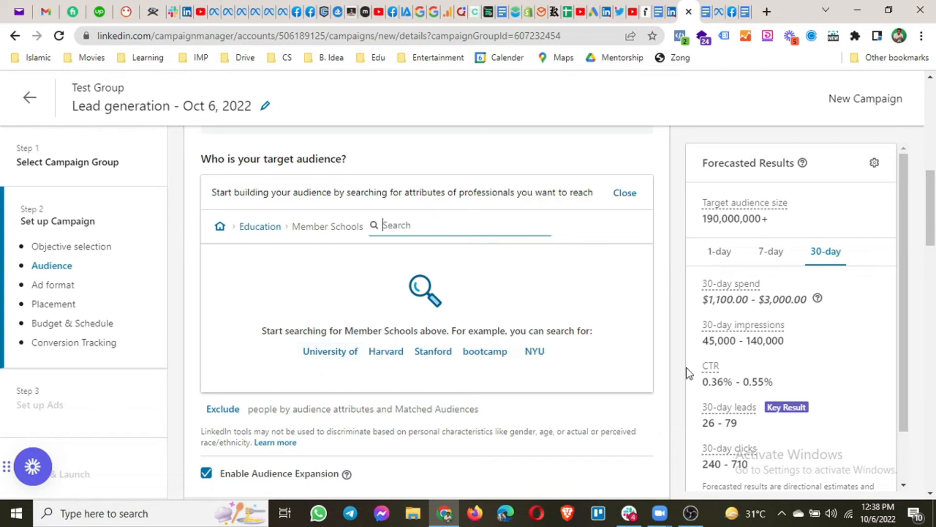
{"action": "left_click", "coordinate": [259, 227]}
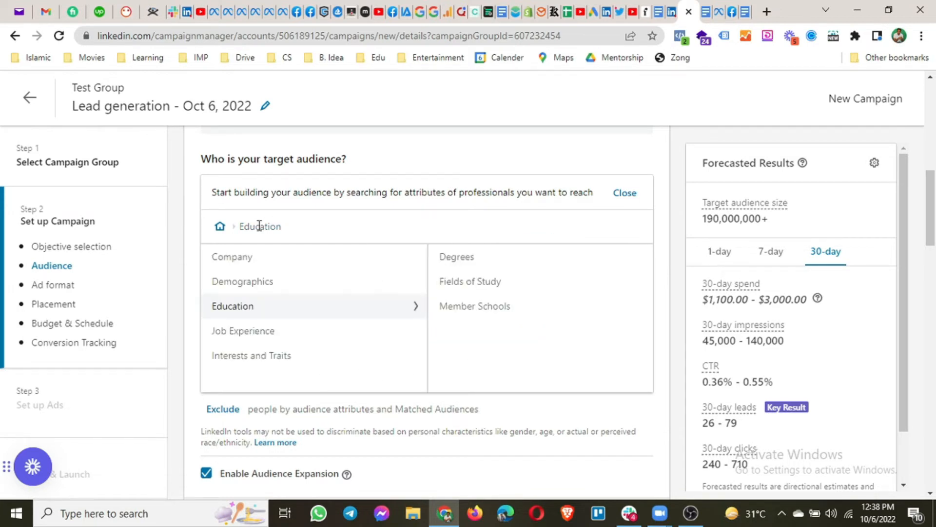
{"action": "left_click", "coordinate": [250, 337]}
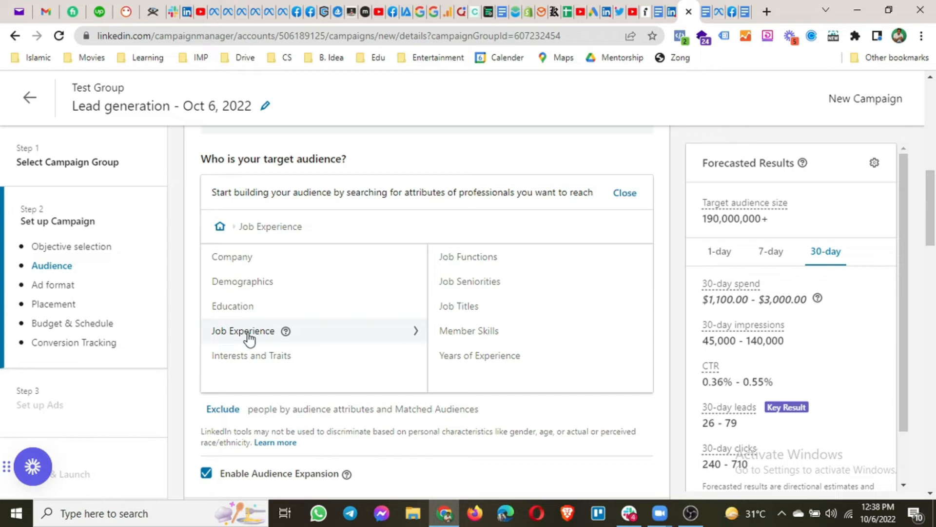
{"action": "left_click", "coordinate": [472, 261]}
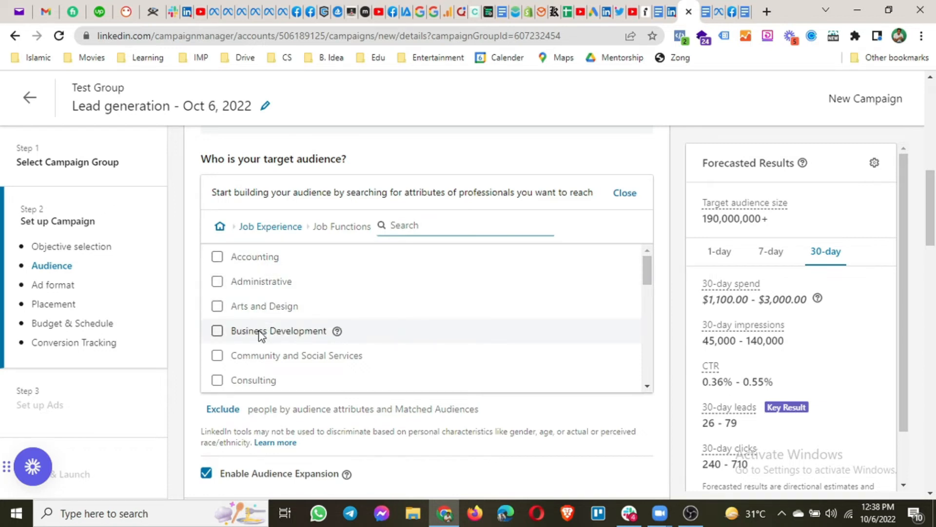
Scroll through Job Functions and review the Job Seniorities options
{"action": "scroll", "coordinate": [256, 337], "scroll_direction": "down", "scroll_amount": 1}
{"action": "scroll", "coordinate": [257, 337], "scroll_direction": "down", "scroll_amount": 1}
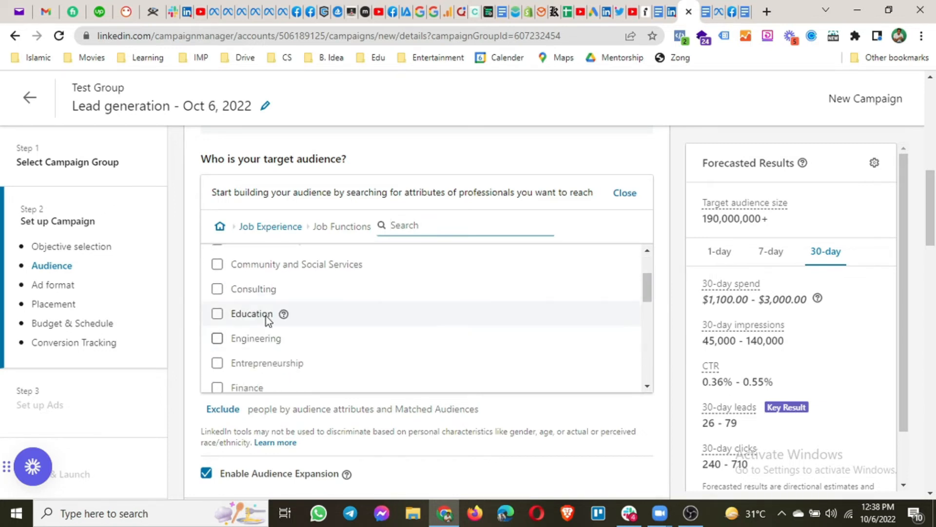
{"action": "scroll", "coordinate": [259, 340], "scroll_direction": "down", "scroll_amount": 2}
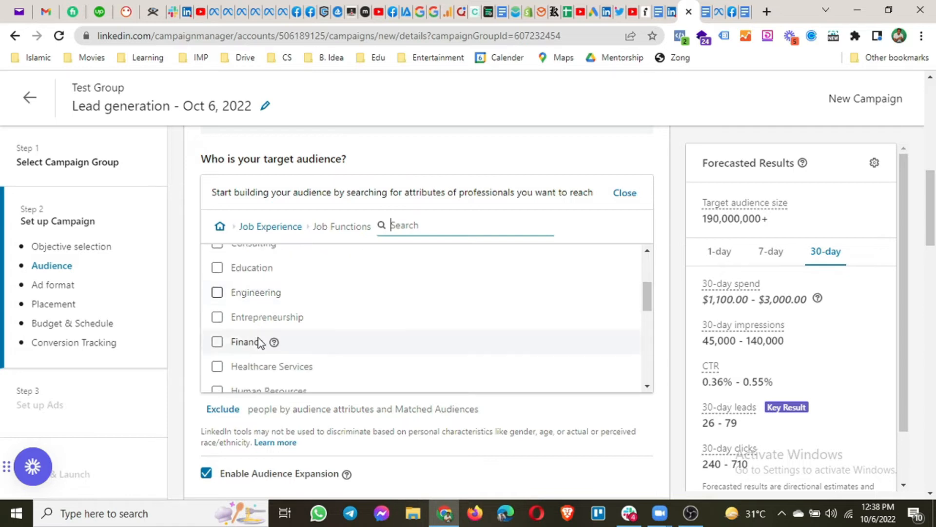
{"action": "scroll", "coordinate": [259, 340], "scroll_direction": "down", "scroll_amount": 4}
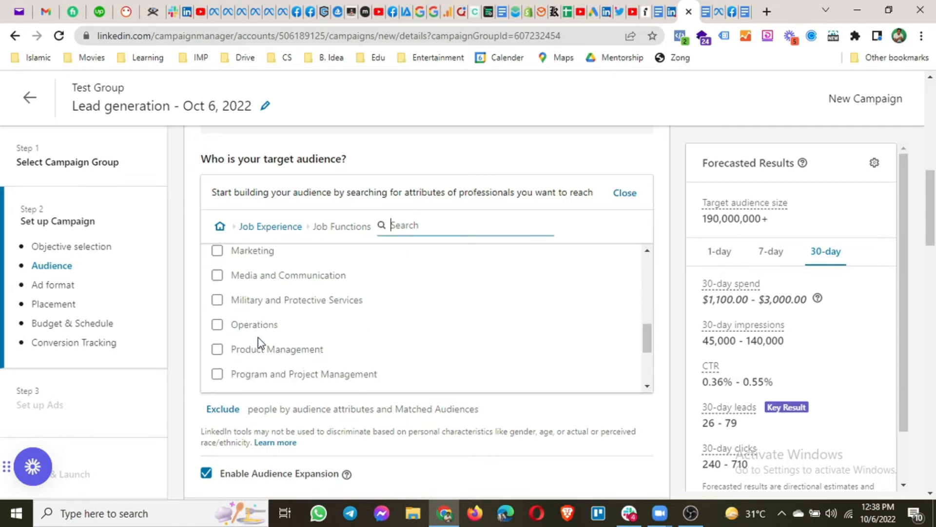
{"action": "scroll", "coordinate": [258, 341], "scroll_direction": "down", "scroll_amount": 3}
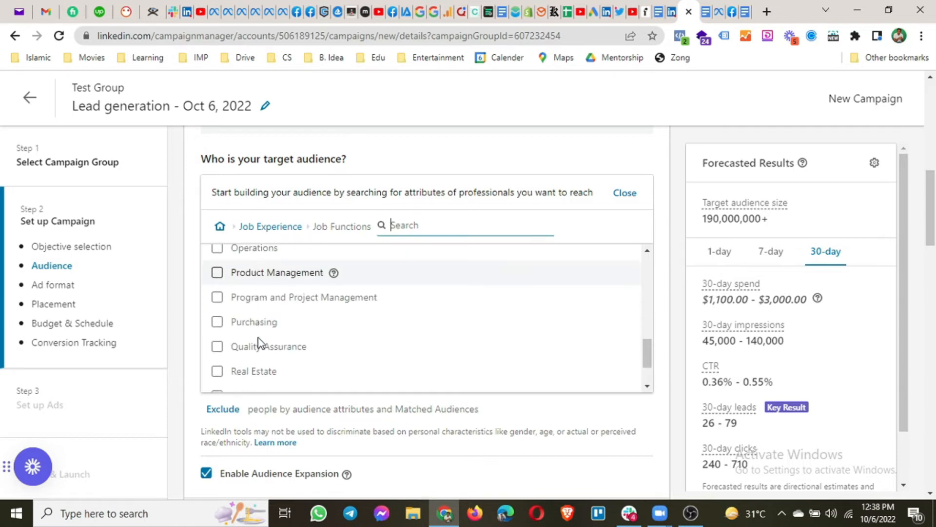
{"action": "left_click", "coordinate": [282, 231]}
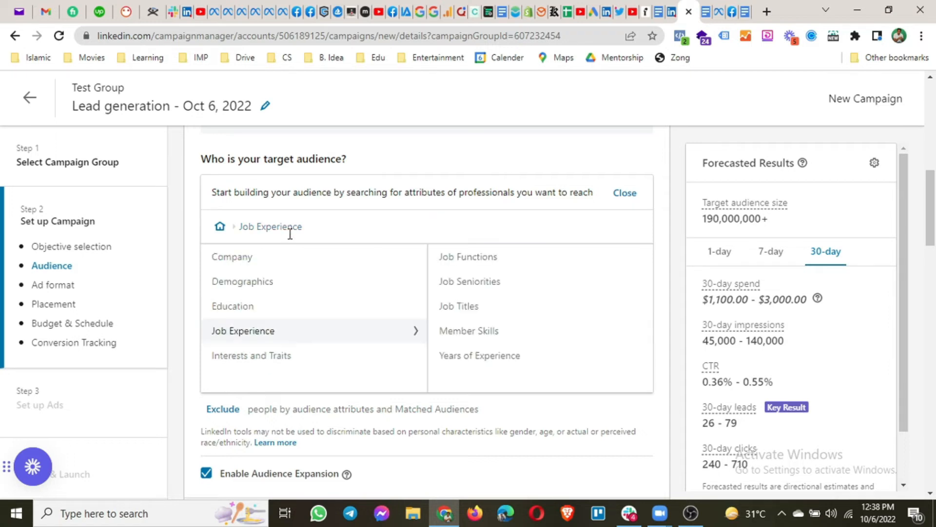
{"action": "left_click", "coordinate": [474, 285]}
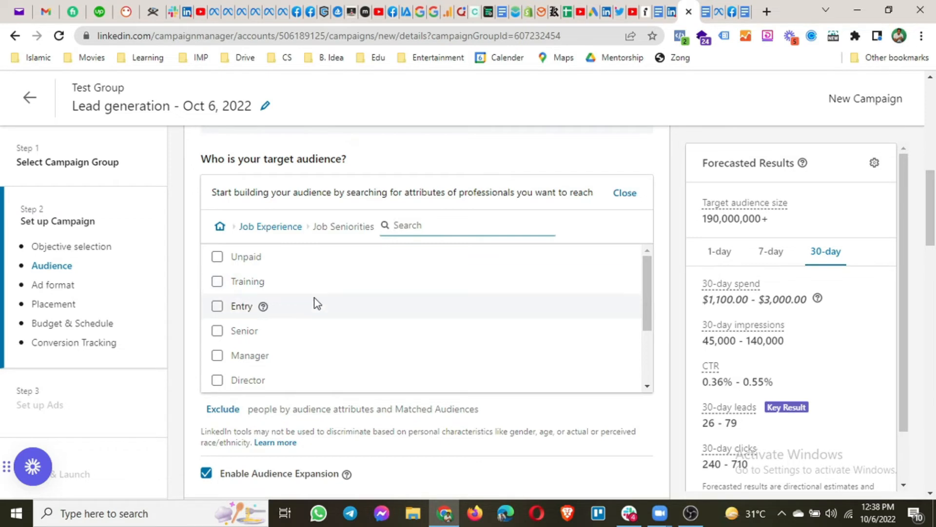
{"action": "scroll", "coordinate": [308, 313], "scroll_direction": "down", "scroll_amount": 1}
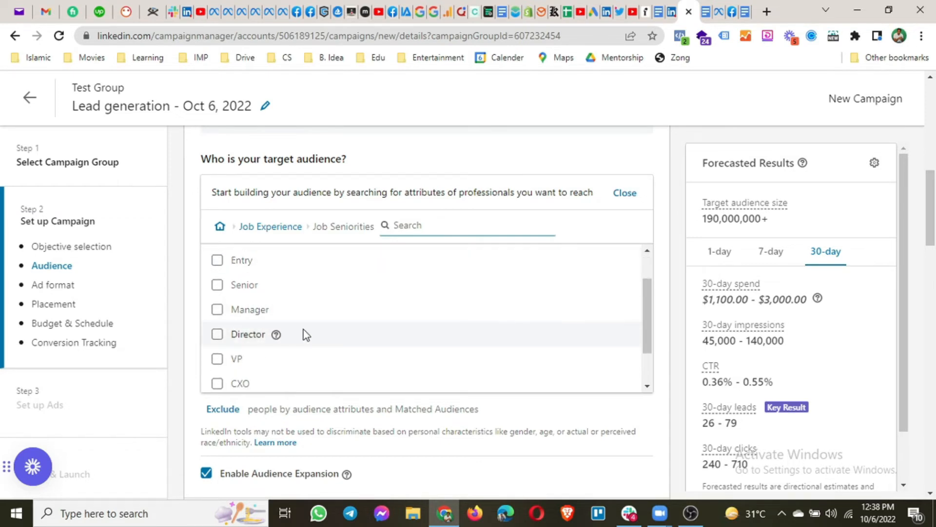
{"action": "scroll", "coordinate": [305, 334], "scroll_direction": "down", "scroll_amount": 1}
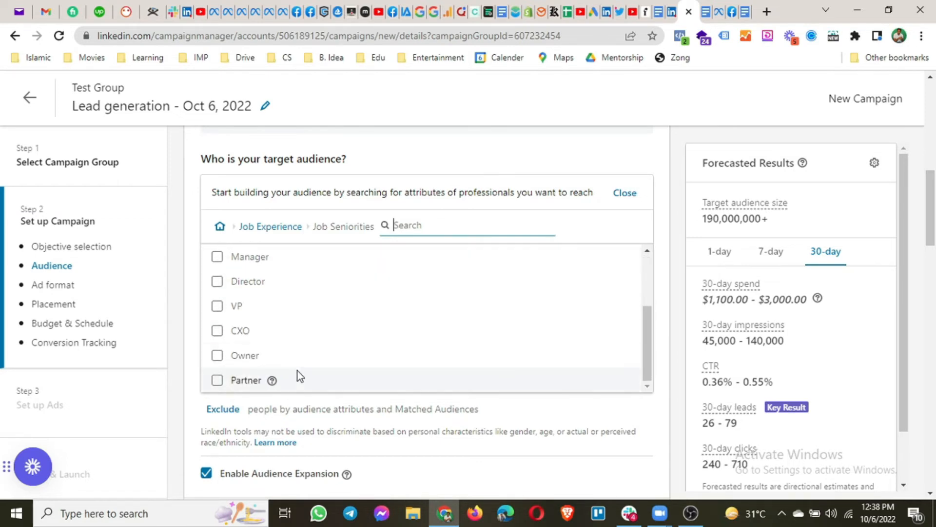
{"action": "left_click", "coordinate": [276, 228]}
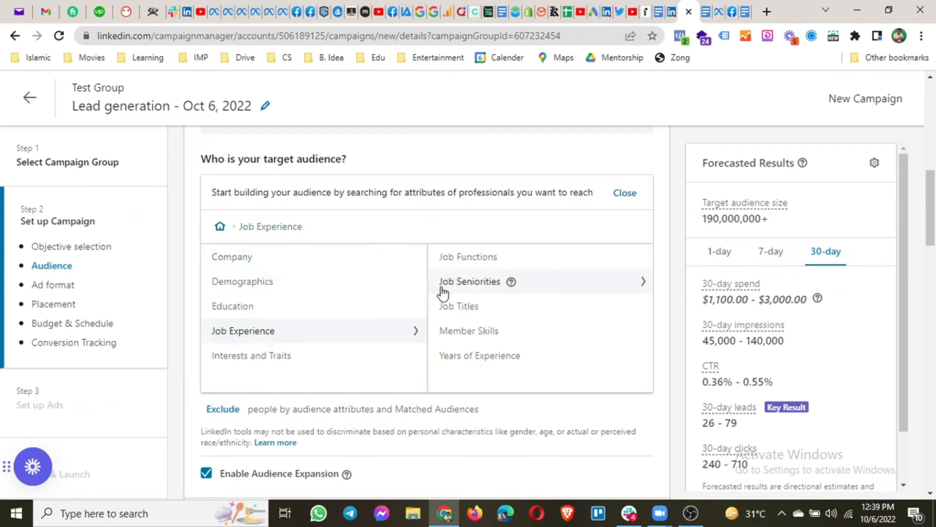
Look at Job Titles, Member Skills and Years of Experience, then show Interests and Traits
{"action": "left_click", "coordinate": [453, 308]}
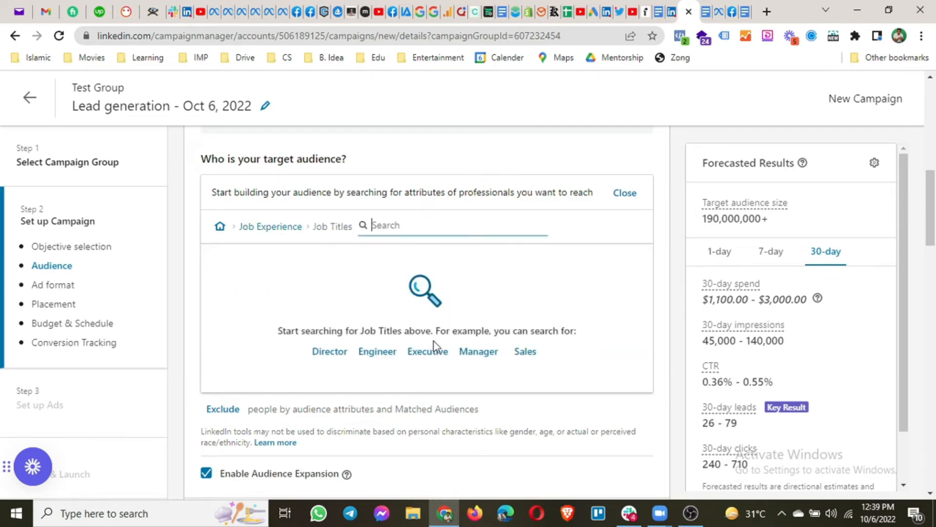
{"action": "left_click", "coordinate": [269, 229]}
{"action": "left_click", "coordinate": [469, 337]}
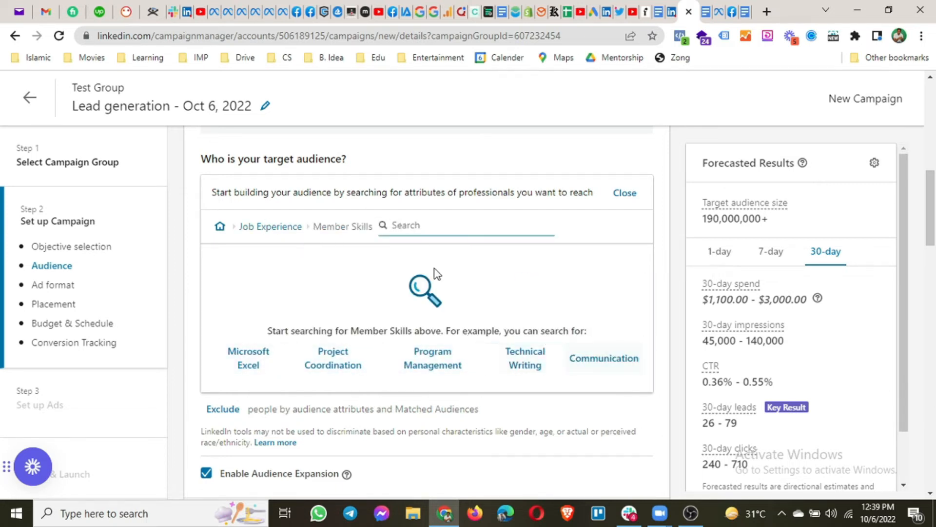
{"action": "left_click", "coordinate": [267, 233]}
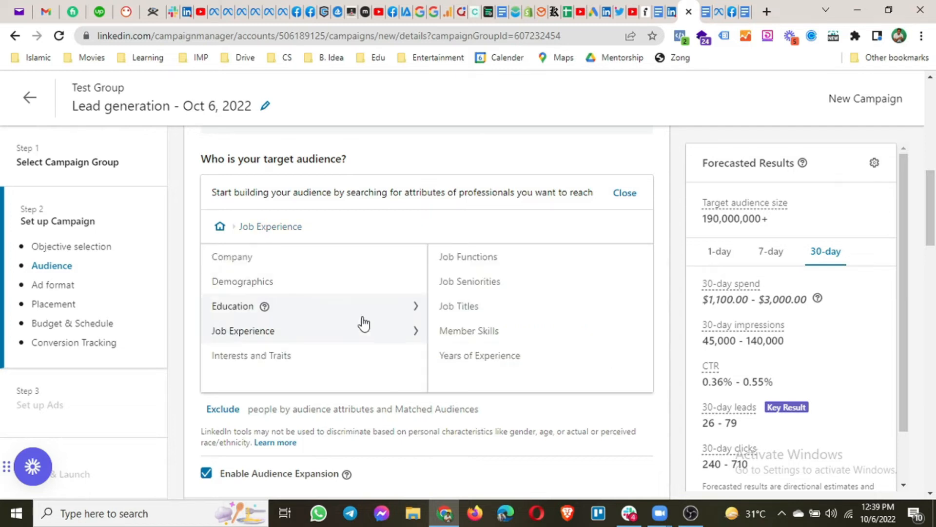
{"action": "left_click", "coordinate": [485, 358]}
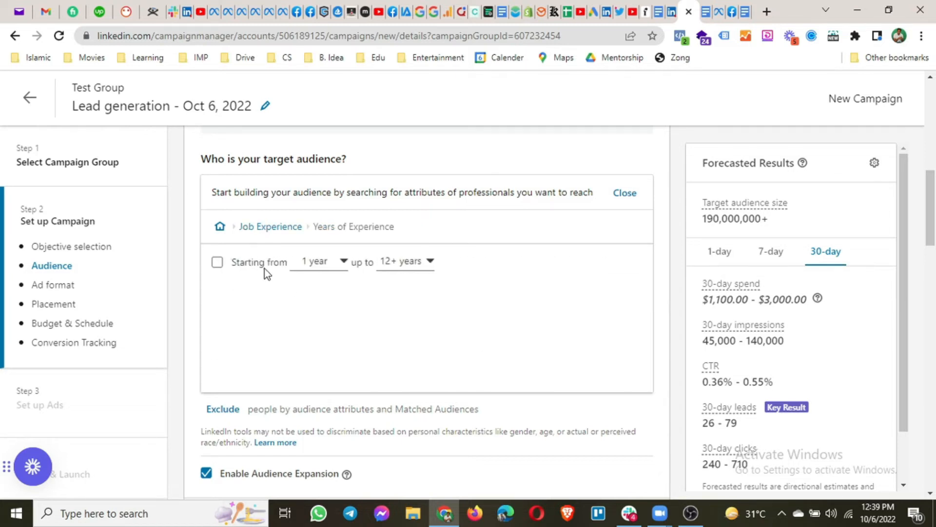
{"action": "left_click", "coordinate": [264, 226]}
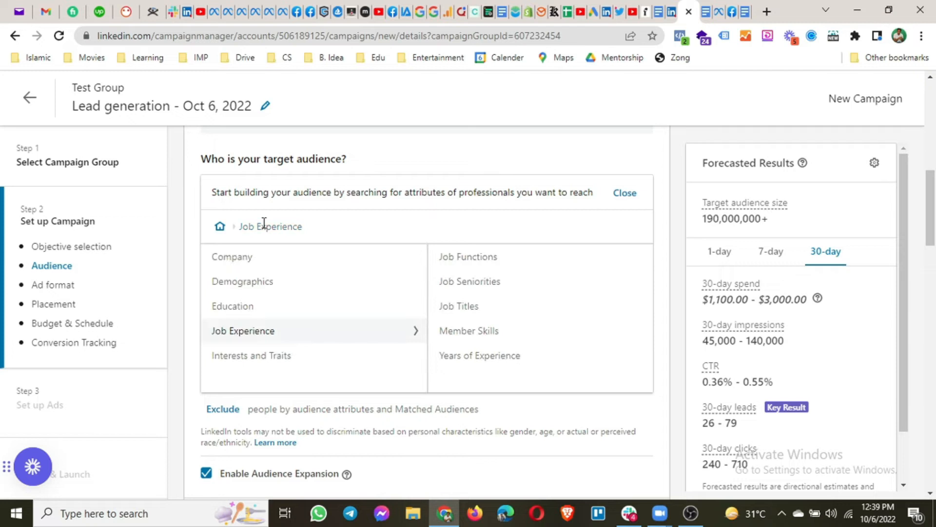
{"action": "left_click", "coordinate": [252, 361]}
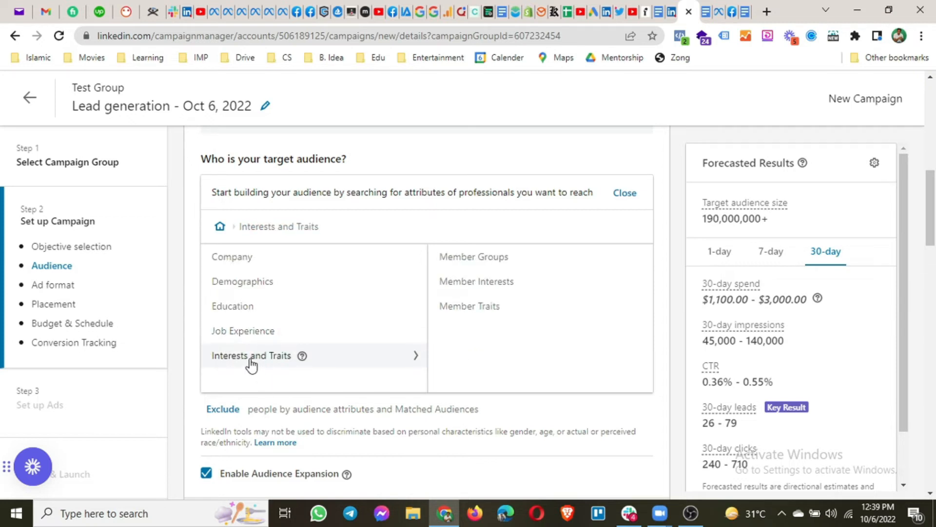
{"action": "left_click", "coordinate": [464, 262]}
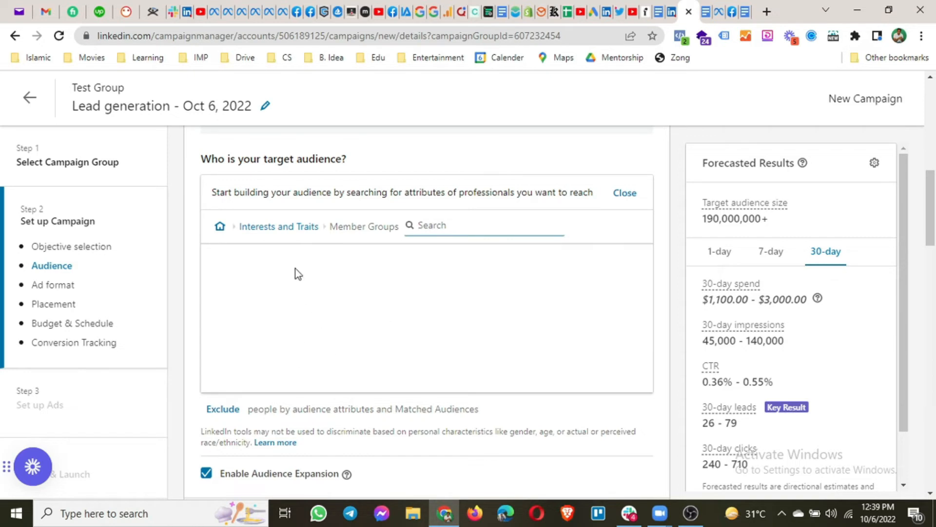
{"action": "left_click", "coordinate": [290, 233]}
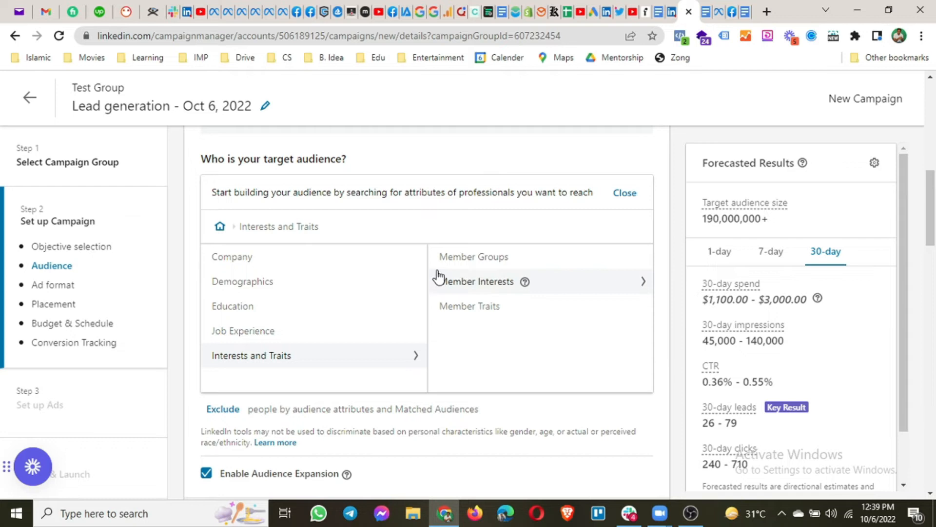
{"action": "left_click", "coordinate": [477, 283]}
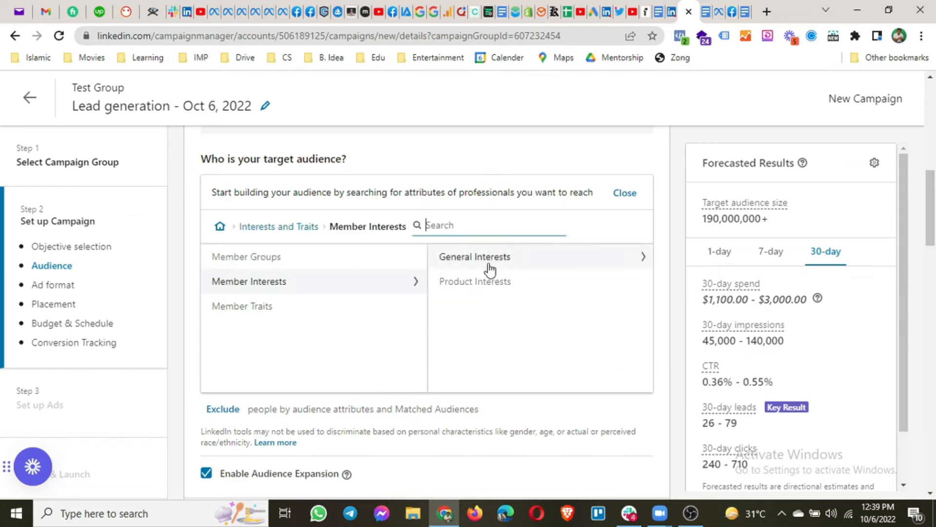
{"action": "left_click", "coordinate": [467, 260]}
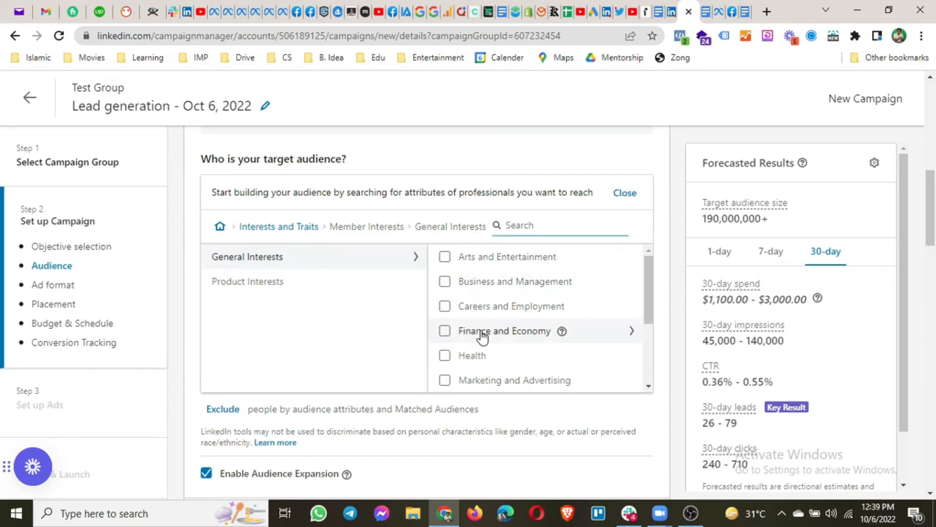
{"action": "scroll", "coordinate": [483, 336], "scroll_direction": "down", "scroll_amount": 2}
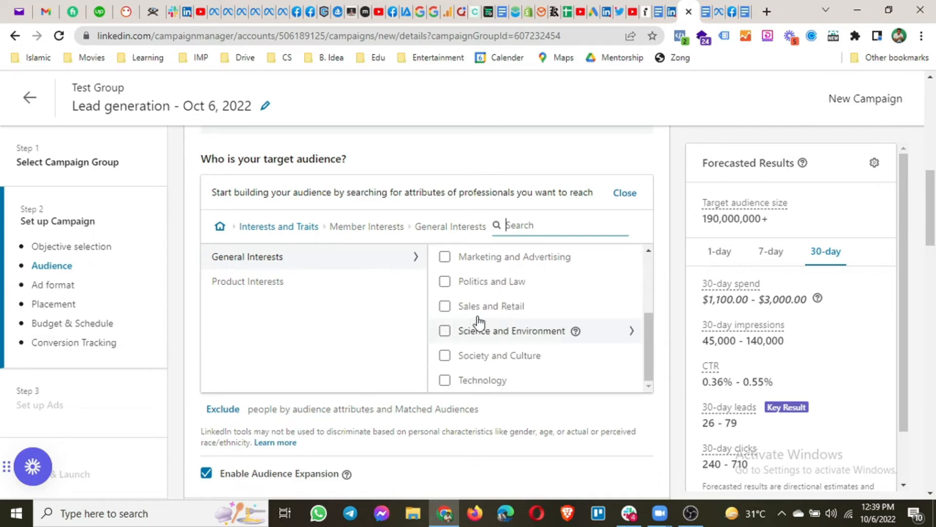
{"action": "left_click", "coordinate": [256, 293]}
{"action": "scroll", "coordinate": [507, 329], "scroll_direction": "down", "scroll_amount": 1}
{"action": "scroll", "coordinate": [507, 330], "scroll_direction": "down", "scroll_amount": 5}
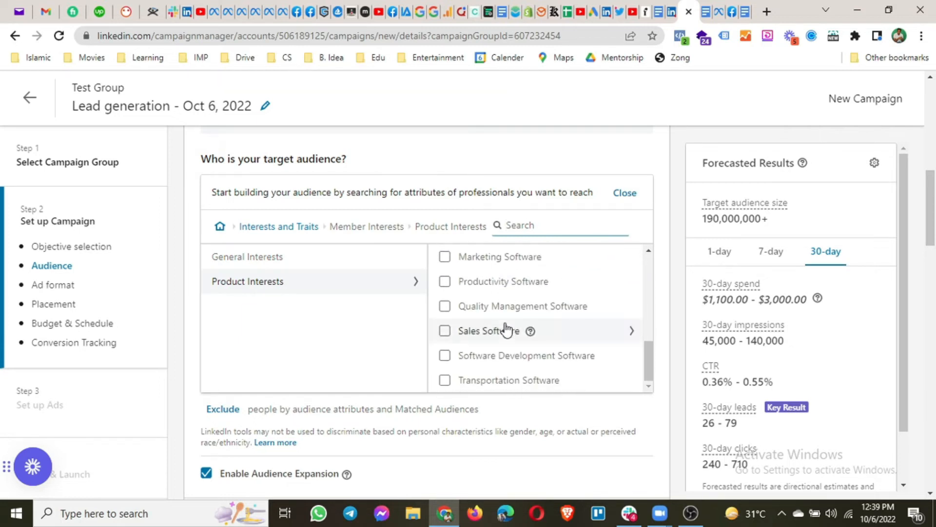
{"action": "scroll", "coordinate": [506, 330], "scroll_direction": "up", "scroll_amount": 8}
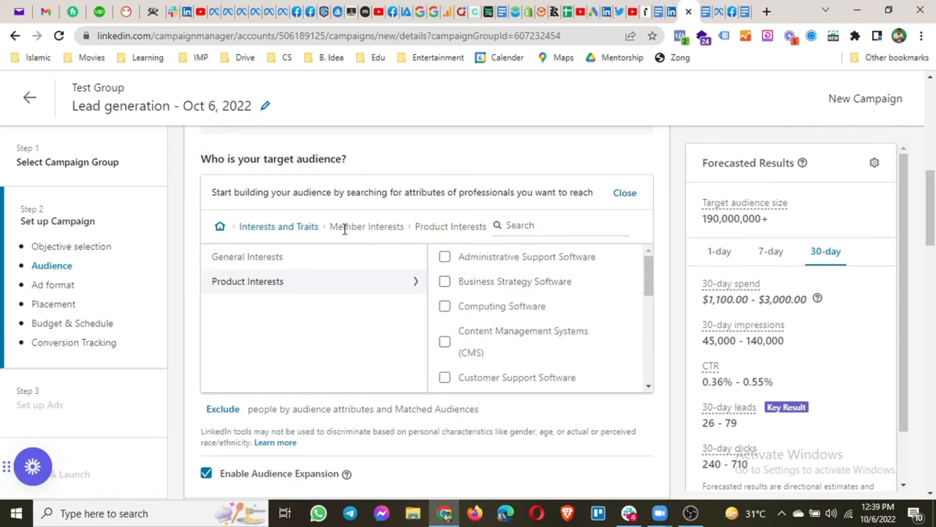
{"action": "left_click", "coordinate": [254, 228]}
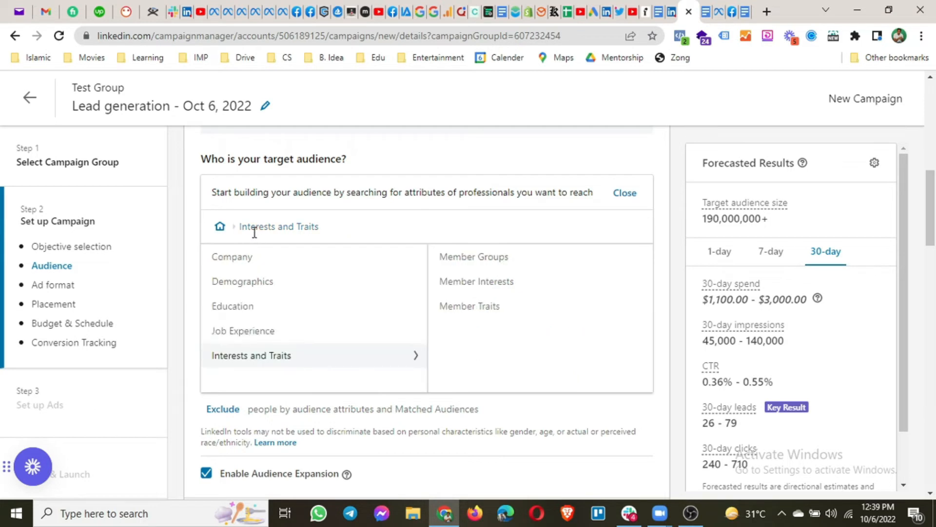
{"action": "left_click", "coordinate": [477, 311]}
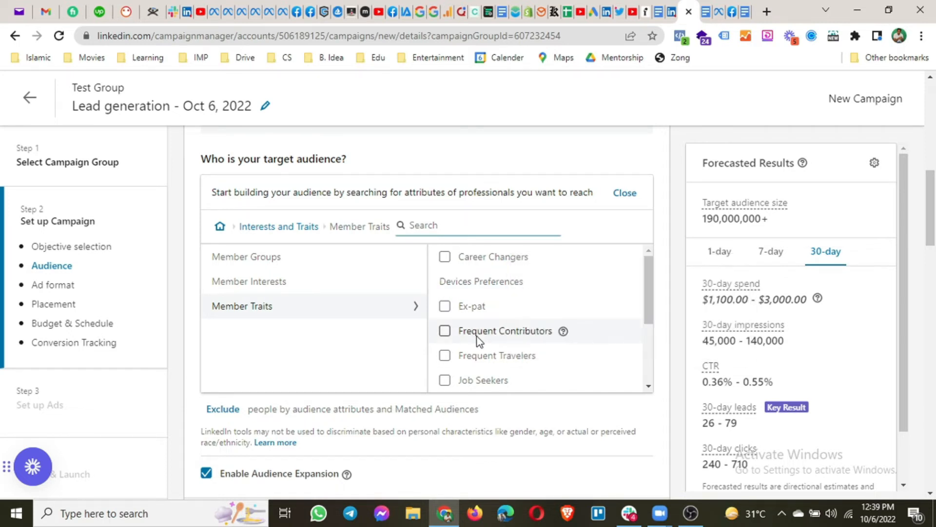
{"action": "scroll", "coordinate": [478, 340], "scroll_direction": "down", "scroll_amount": 1}
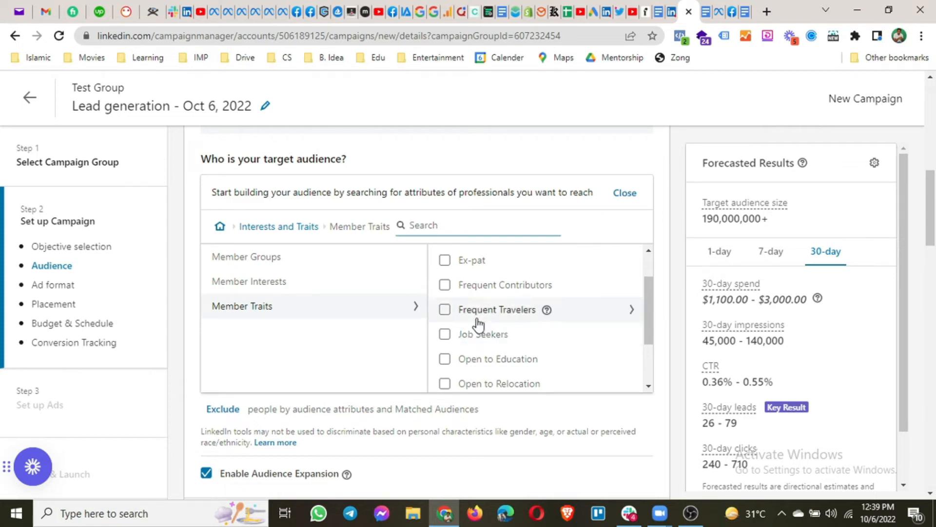
{"action": "scroll", "coordinate": [479, 339], "scroll_direction": "down", "scroll_amount": 5}
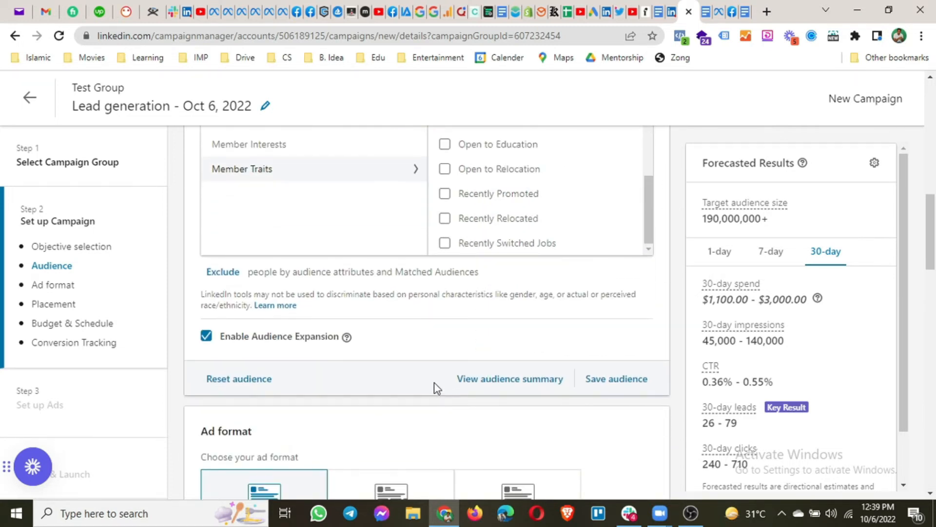
{"action": "scroll", "coordinate": [434, 383], "scroll_direction": "up", "scroll_amount": 3}
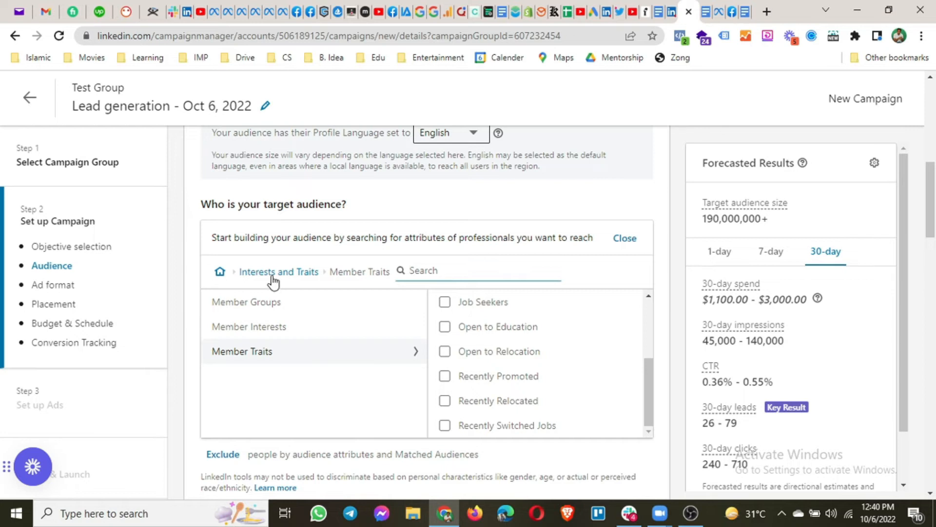
{"action": "left_click", "coordinate": [299, 271]}
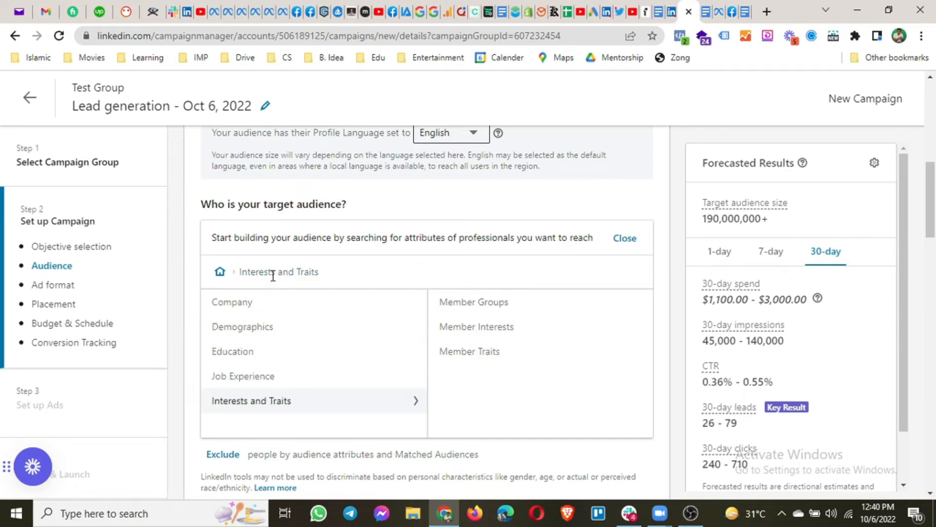
Browse matched Audiences' List upload company lists and Lookalike, then return to the top level
{"action": "left_click", "coordinate": [227, 273]}
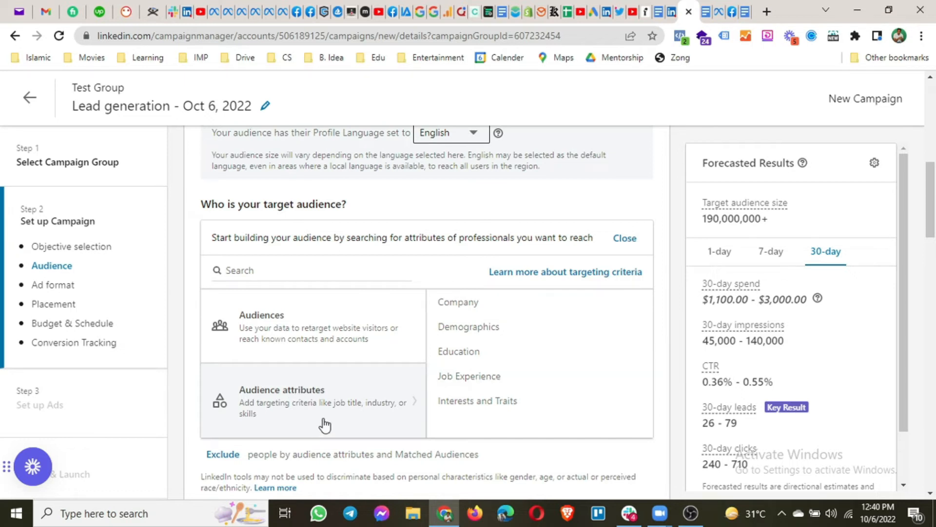
{"action": "left_click", "coordinate": [262, 325]}
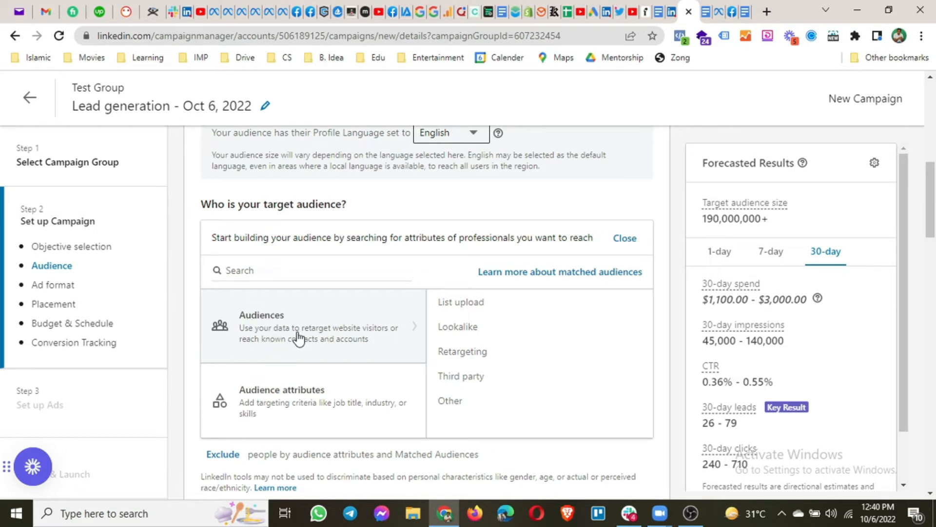
{"action": "left_click", "coordinate": [485, 311]}
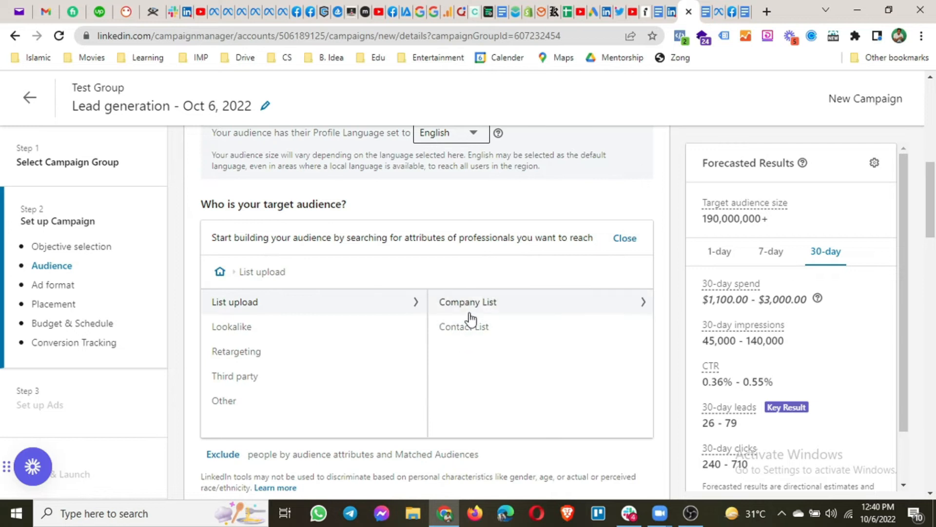
{"action": "left_click", "coordinate": [470, 305]}
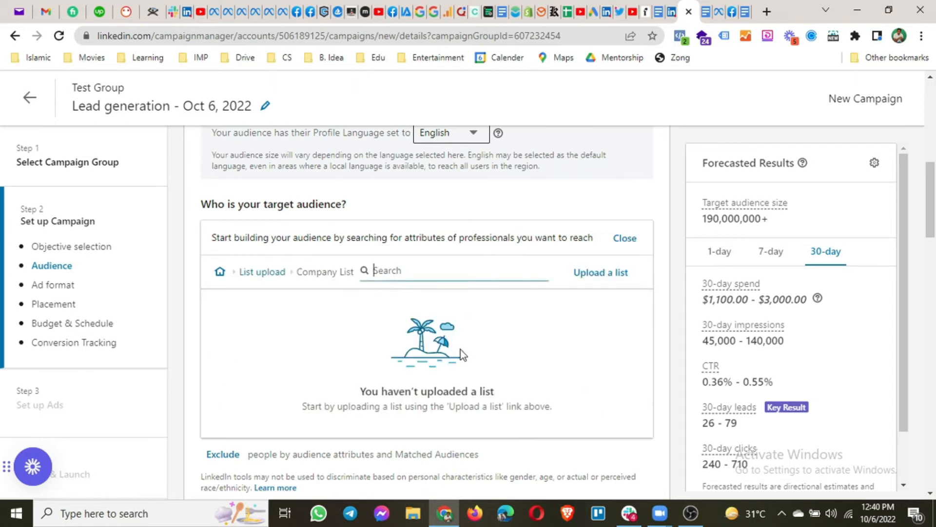
{"action": "left_click", "coordinate": [275, 273]}
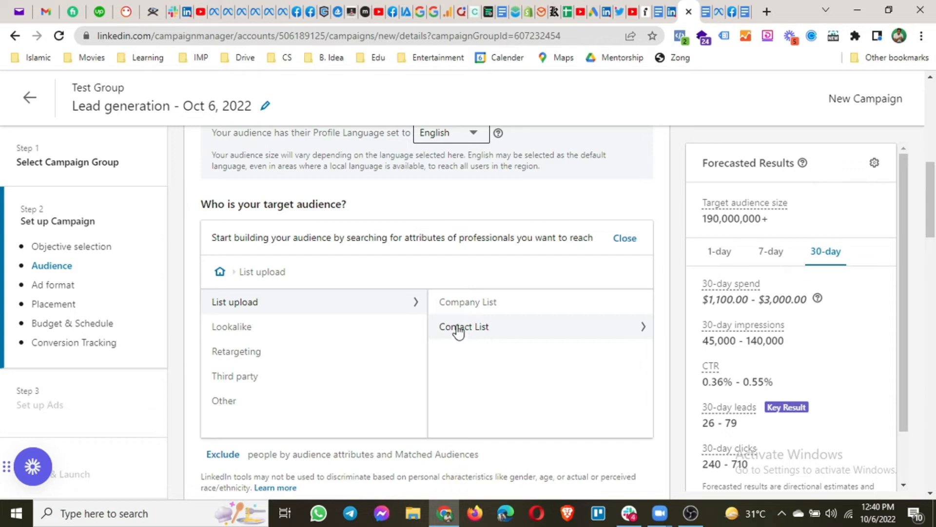
{"action": "left_click", "coordinate": [268, 326]}
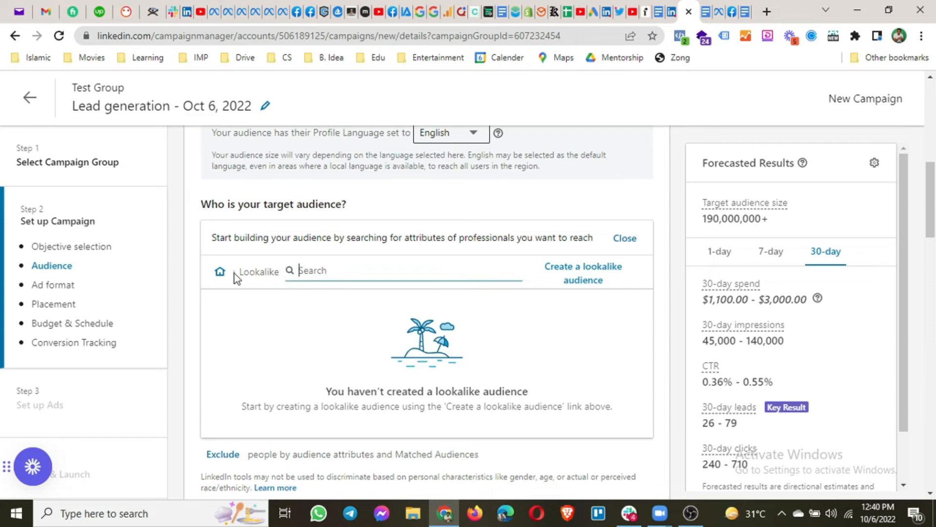
{"action": "left_click", "coordinate": [221, 272]}
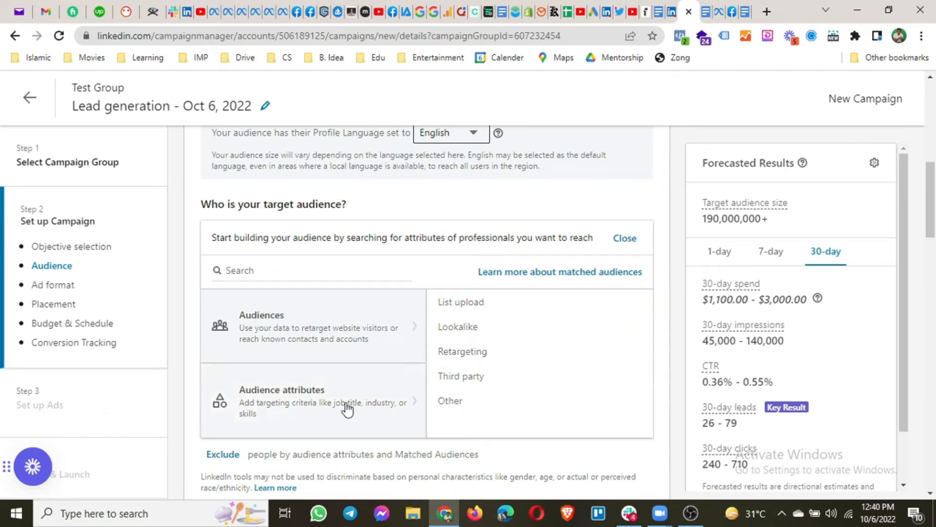
Show the Job Experience options: Job Functions, Seniorities, Titles, Member Skills, Years of Experience
{"action": "scroll", "coordinate": [347, 408], "scroll_direction": "up", "scroll_amount": 3}
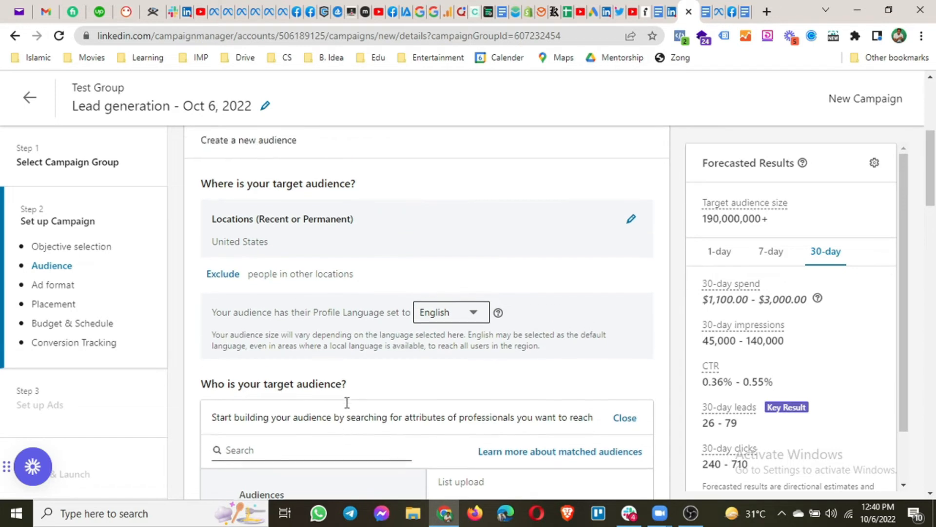
{"action": "scroll", "coordinate": [347, 408], "scroll_direction": "down", "scroll_amount": 3}
{"action": "scroll", "coordinate": [377, 379], "scroll_direction": "up", "scroll_amount": 3}
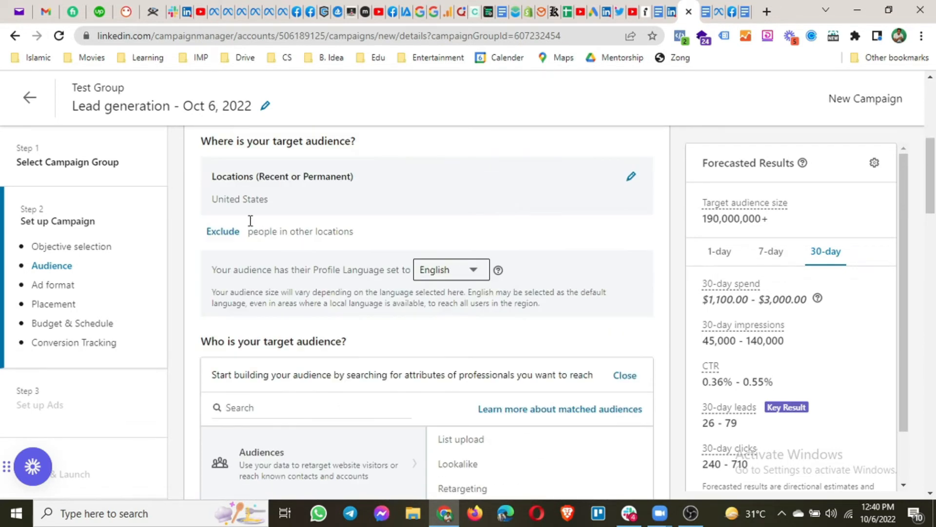
{"action": "left_click_drag", "start_coordinate": [210, 207], "coordinate": [282, 230]}
{"action": "scroll", "coordinate": [280, 229], "scroll_direction": "down", "scroll_amount": 3}
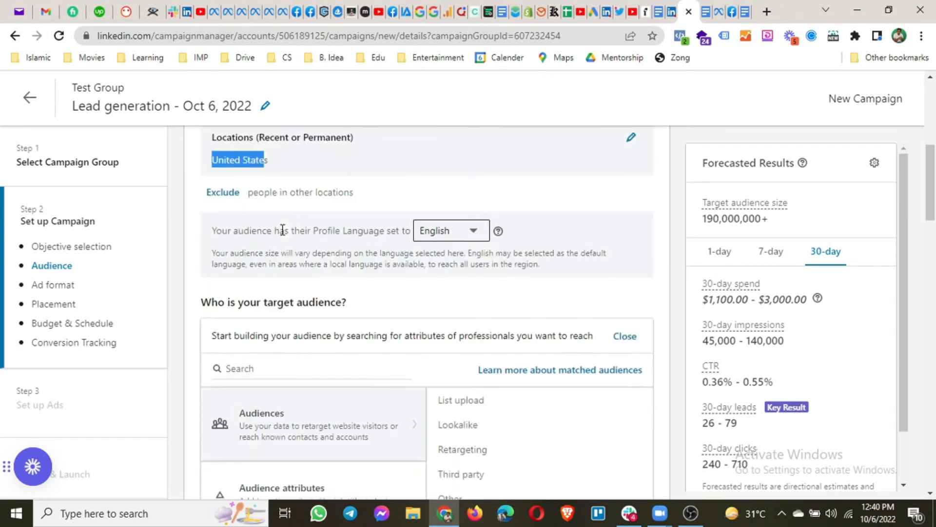
{"action": "scroll", "coordinate": [282, 229], "scroll_direction": "down", "scroll_amount": 2}
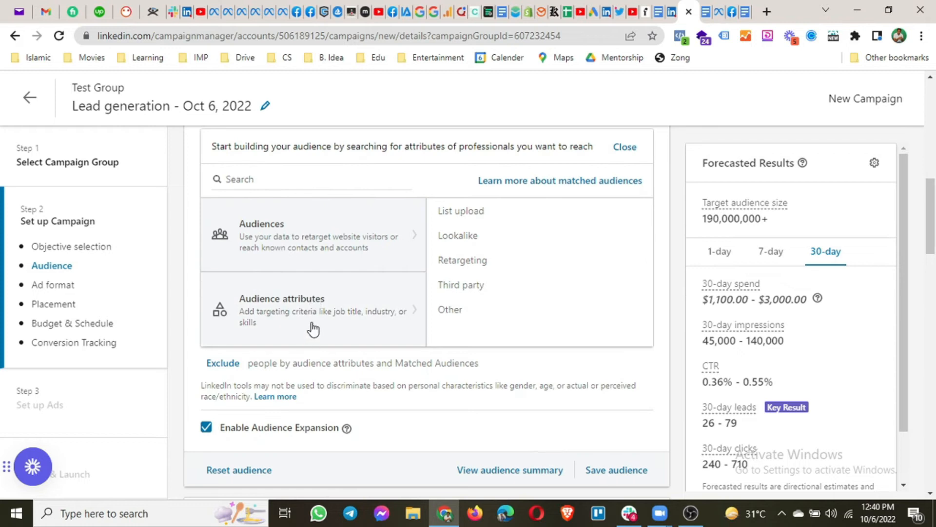
{"action": "mouse_move", "coordinate": [313, 330]}
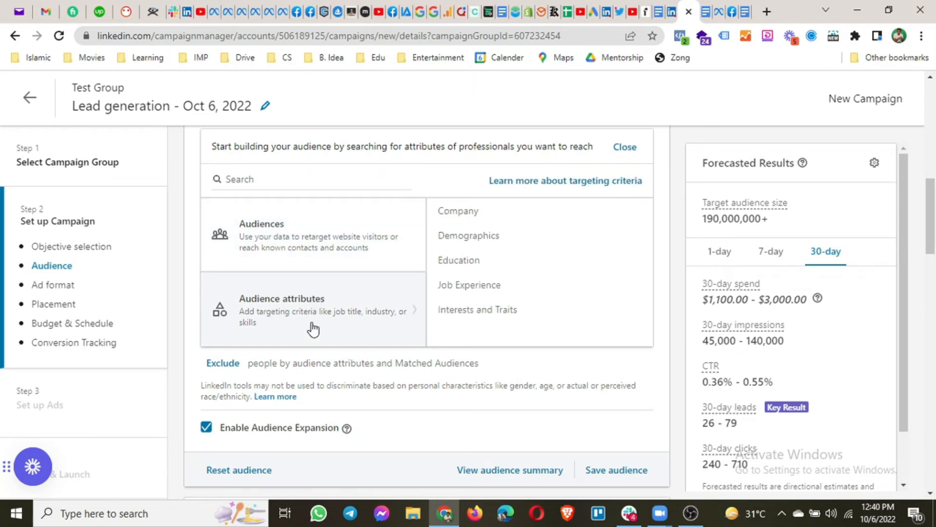
{"action": "left_click", "coordinate": [476, 289]}
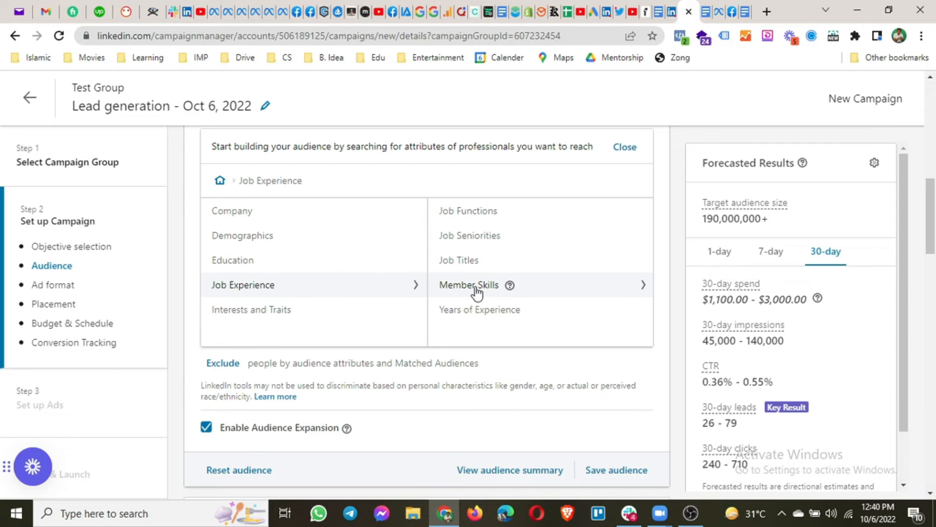
Add Owner and Partner job seniorities to the audience, forecasting 10,000,000+ members
{"action": "left_click", "coordinate": [473, 241]}
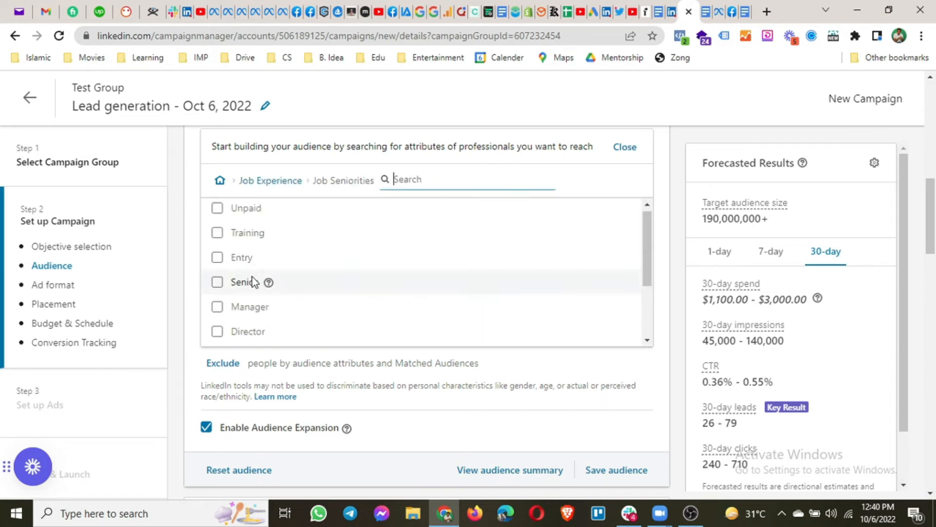
{"action": "scroll", "coordinate": [251, 281], "scroll_direction": "down", "scroll_amount": 2}
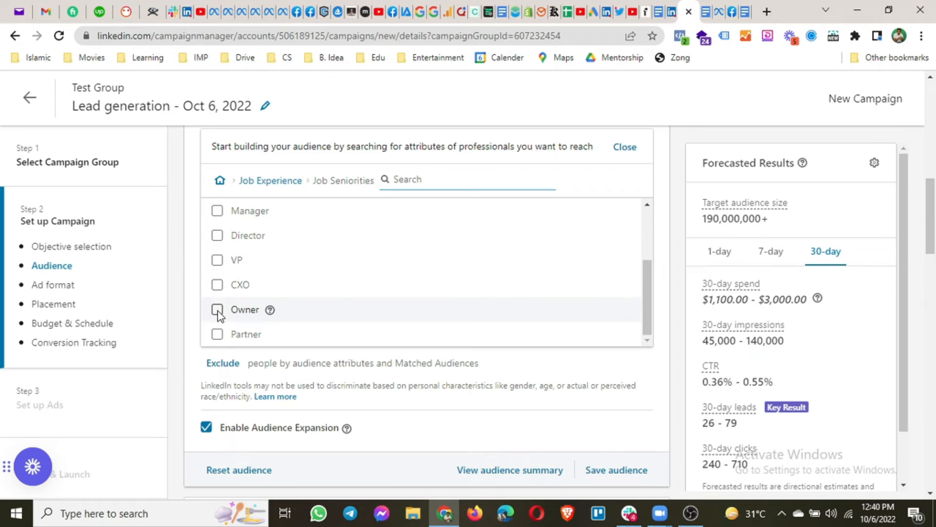
{"action": "left_click", "coordinate": [217, 311]}
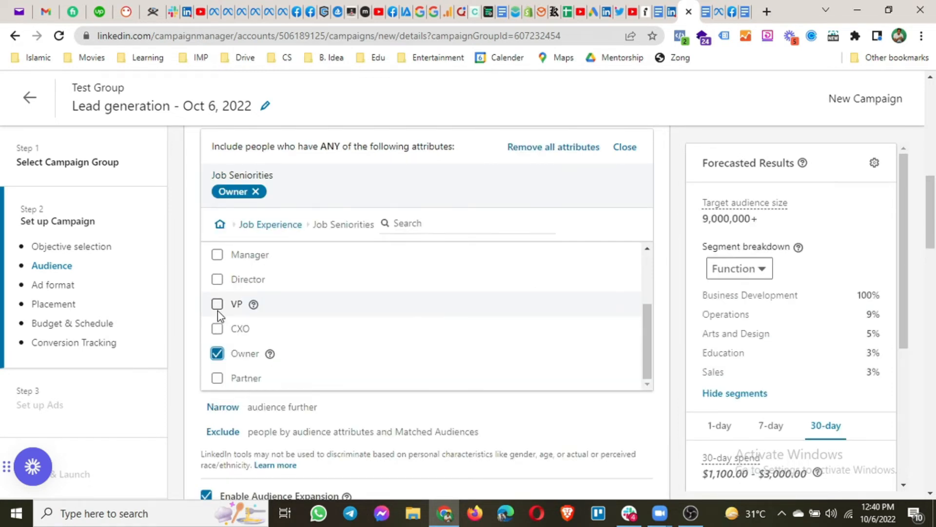
{"action": "scroll", "coordinate": [219, 315], "scroll_direction": "down", "scroll_amount": 2}
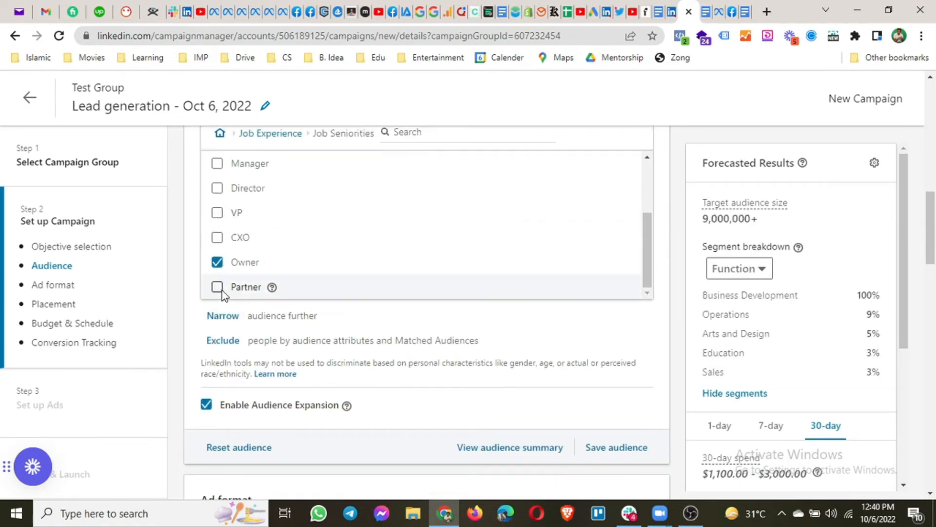
{"action": "left_click", "coordinate": [221, 290]}
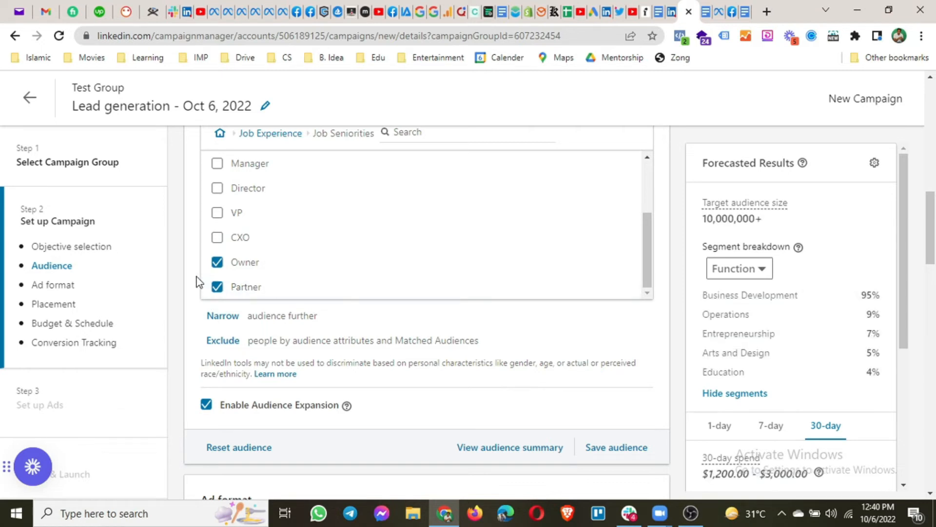
{"action": "scroll", "coordinate": [197, 281], "scroll_direction": "up", "scroll_amount": 3}
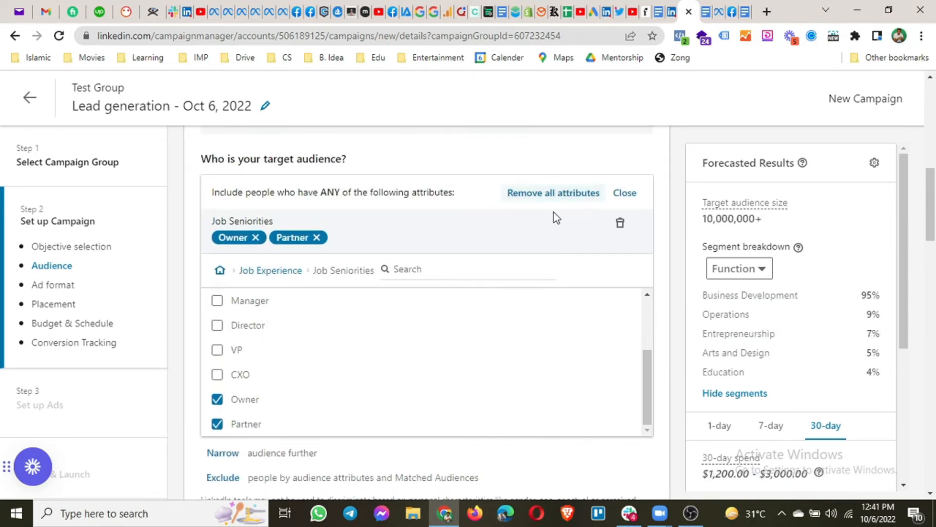
Add an 'AND also have ANY' attribute group listing Company, Demographics, Education, Job Experience, Interests and Traits
{"action": "left_click", "coordinate": [218, 453]}
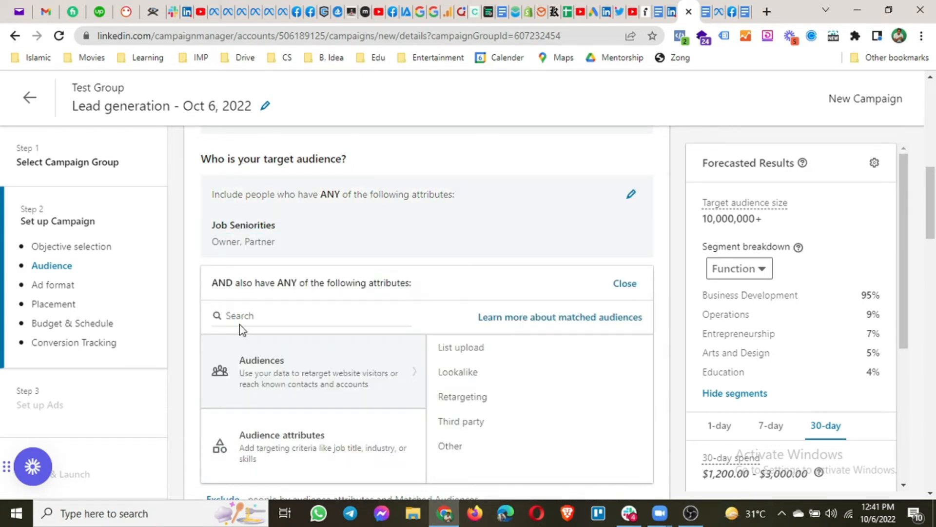
{"action": "scroll", "coordinate": [234, 341], "scroll_direction": "down", "scroll_amount": 1}
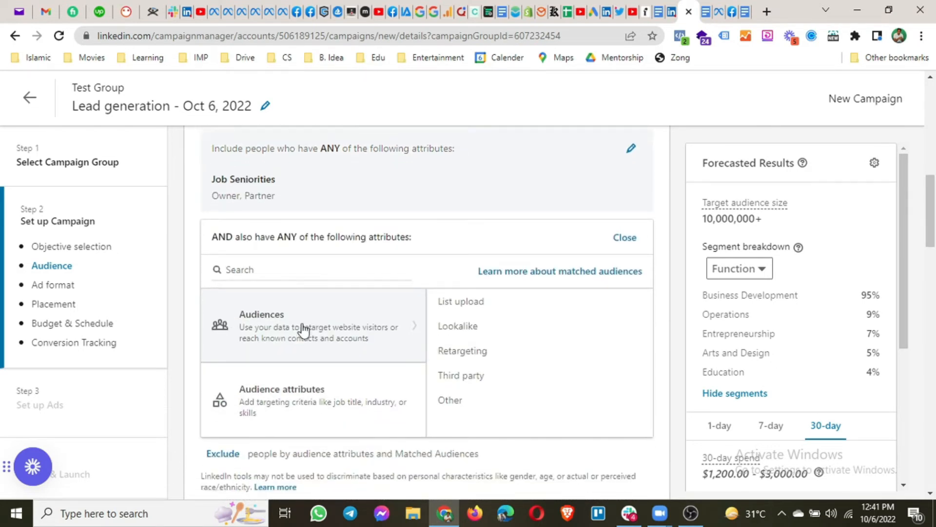
{"action": "scroll", "coordinate": [302, 328], "scroll_direction": "up", "scroll_amount": 1}
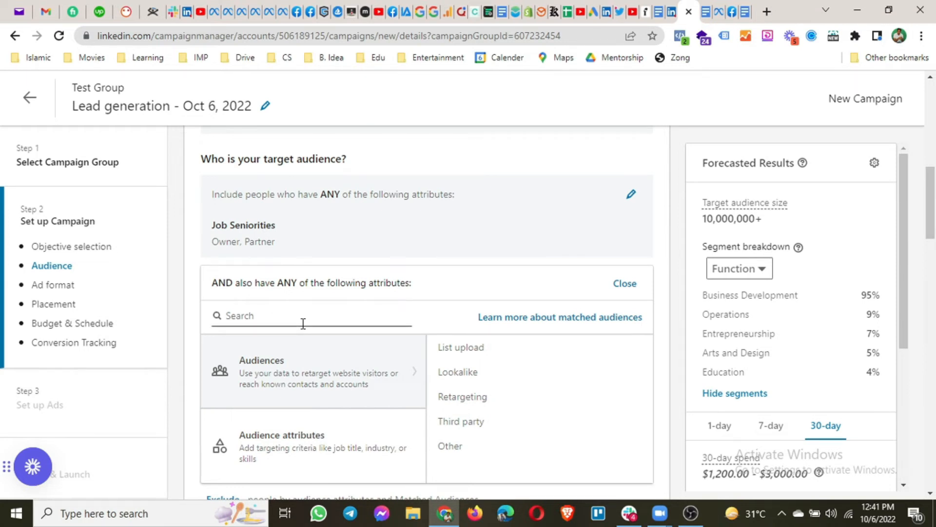
{"action": "left_click_drag", "start_coordinate": [215, 282], "coordinate": [234, 289]}
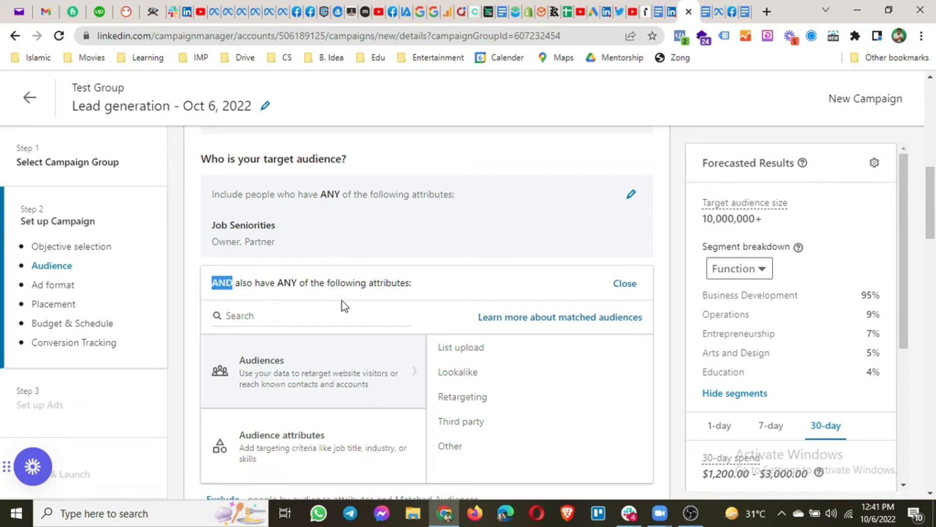
{"action": "scroll", "coordinate": [330, 334], "scroll_direction": "down", "scroll_amount": 2}
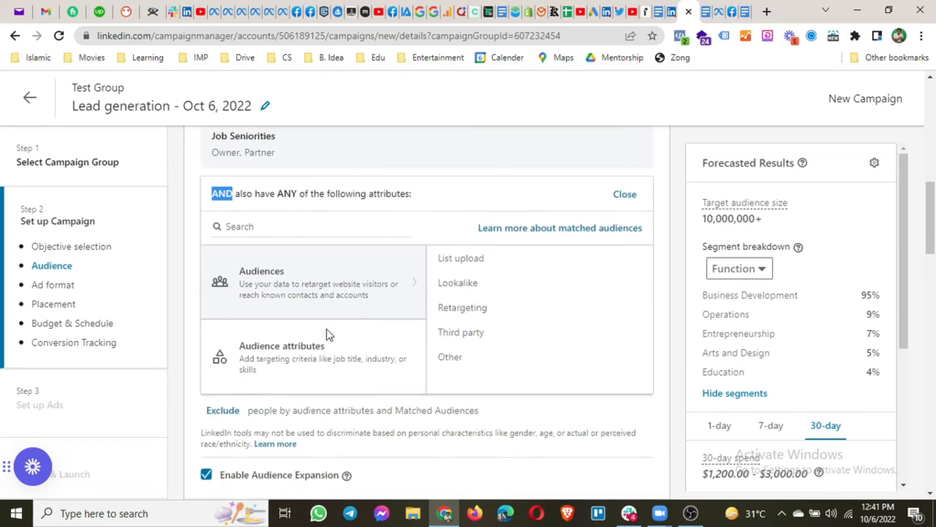
{"action": "mouse_move", "coordinate": [329, 369]}
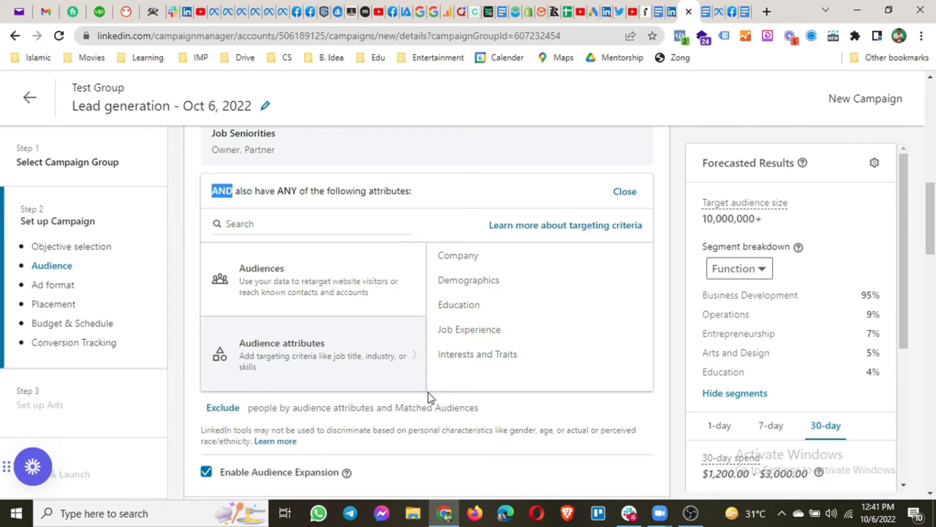
Require the Company Industry 'Real Estate and Equipment Rental Services', bringing the forecast to 570,000+
{"action": "left_click", "coordinate": [459, 259]}
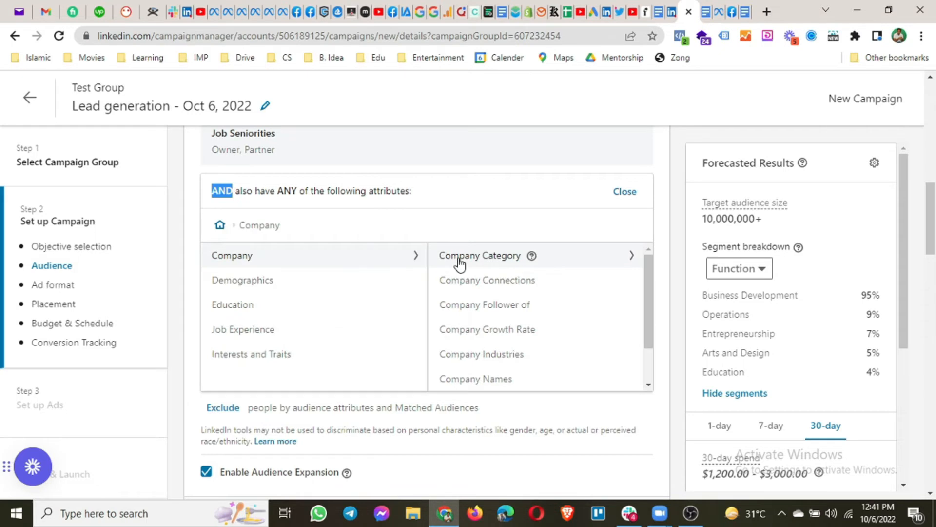
{"action": "left_click", "coordinate": [478, 360]}
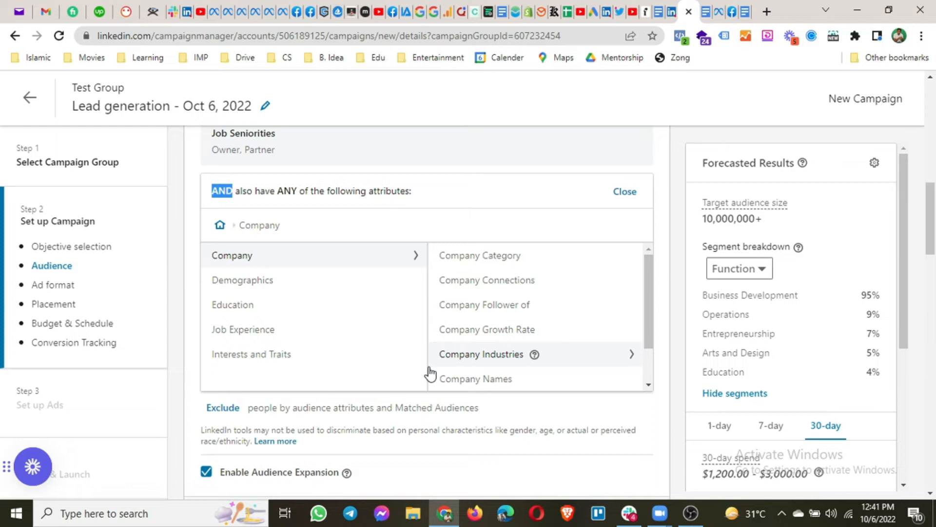
{"action": "scroll", "coordinate": [484, 324], "scroll_direction": "down", "scroll_amount": 5}
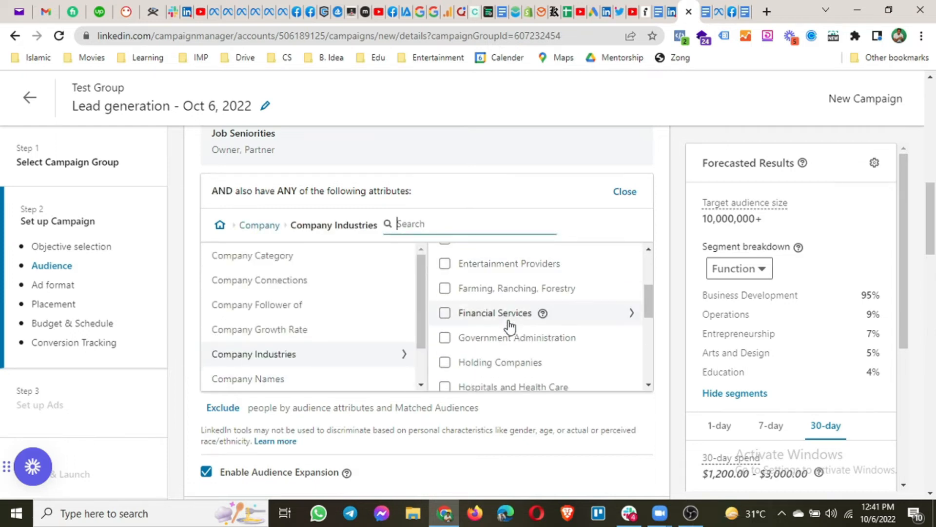
{"action": "scroll", "coordinate": [510, 324], "scroll_direction": "down", "scroll_amount": 3}
{"action": "scroll", "coordinate": [510, 329], "scroll_direction": "down", "scroll_amount": 1}
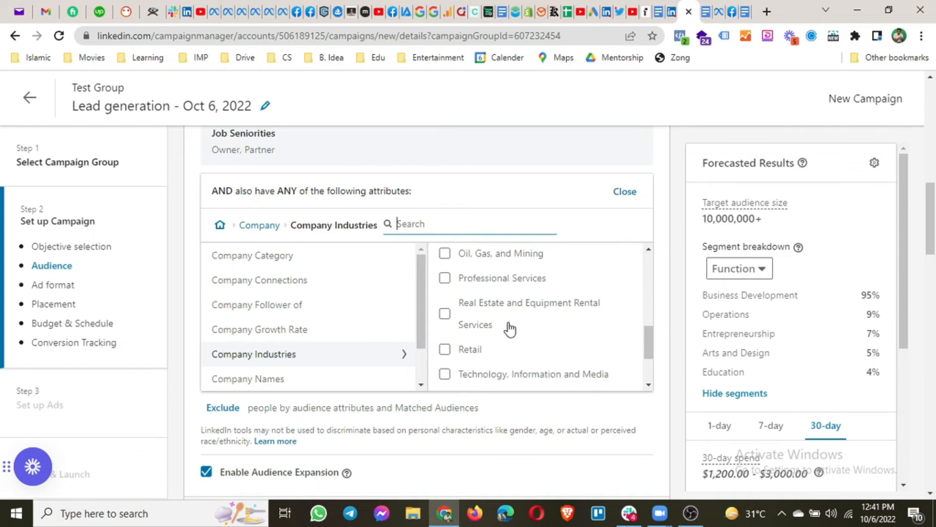
{"action": "left_click", "coordinate": [445, 314]}
{"action": "scroll", "coordinate": [484, 302], "scroll_direction": "down", "scroll_amount": 1}
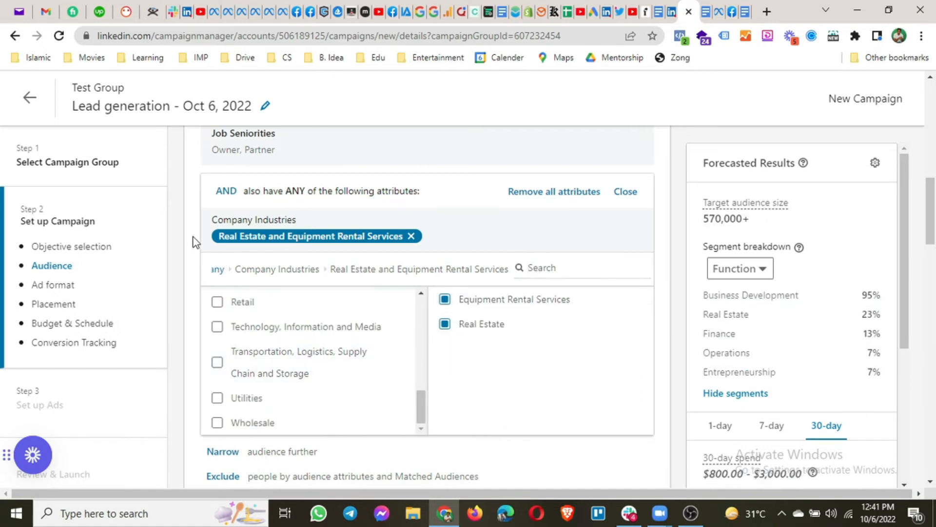
{"action": "scroll", "coordinate": [194, 242], "scroll_direction": "up", "scroll_amount": 2}
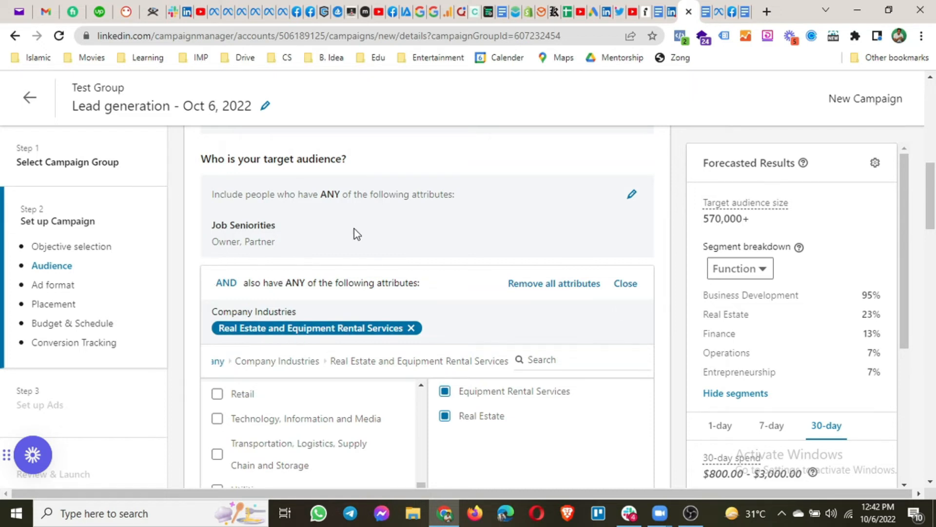
{"action": "left_click", "coordinate": [632, 195]}
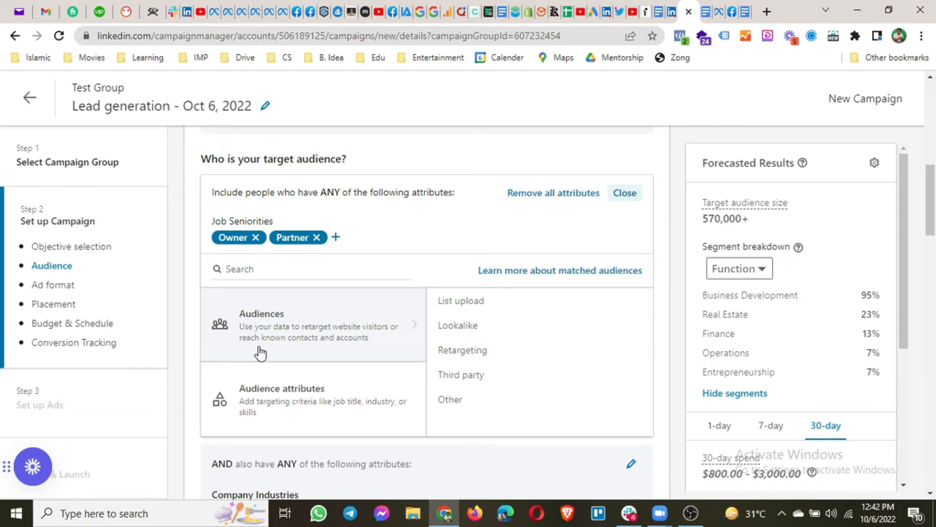
{"action": "left_click", "coordinate": [338, 412]}
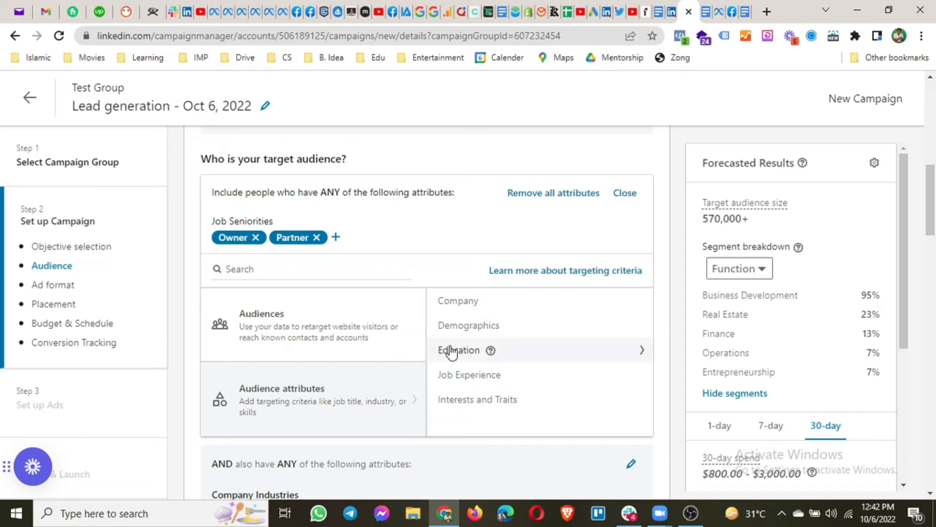
{"action": "left_click", "coordinate": [458, 376]}
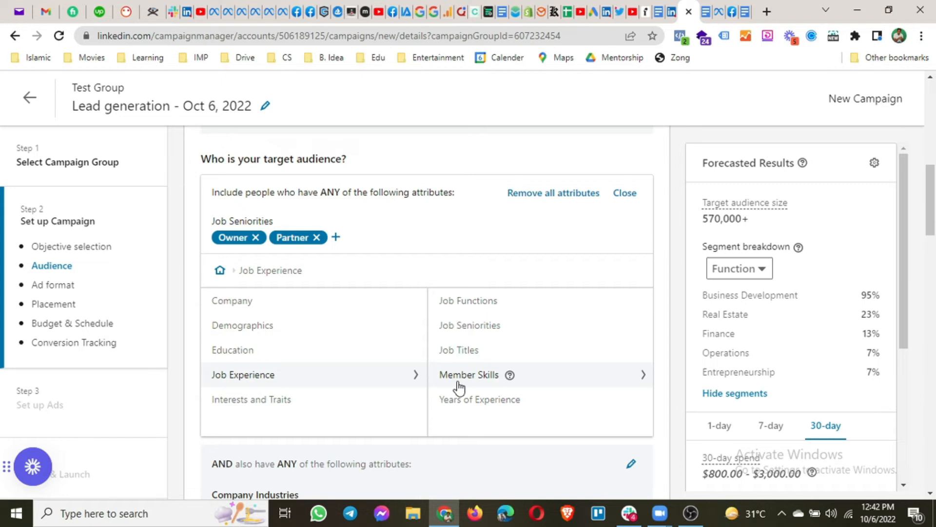
{"action": "left_click", "coordinate": [458, 383]}
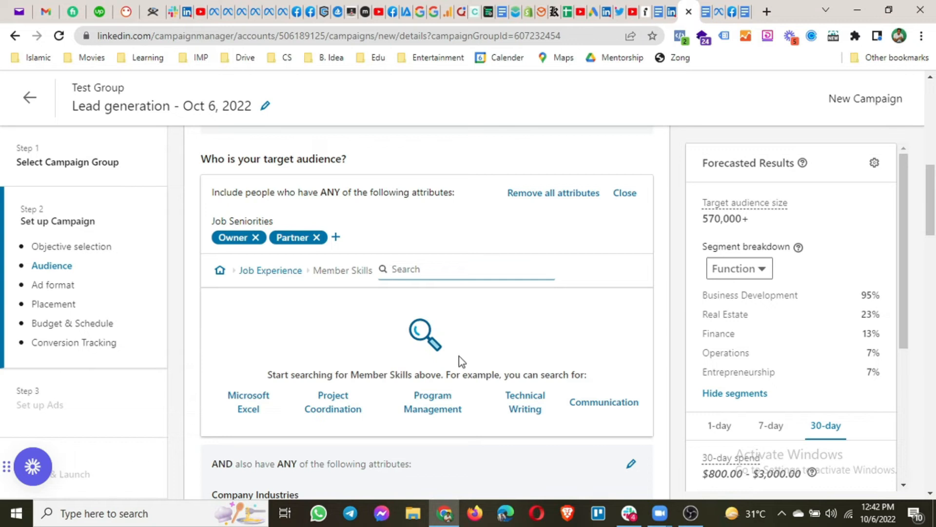
{"action": "type", "text": "marketing"}
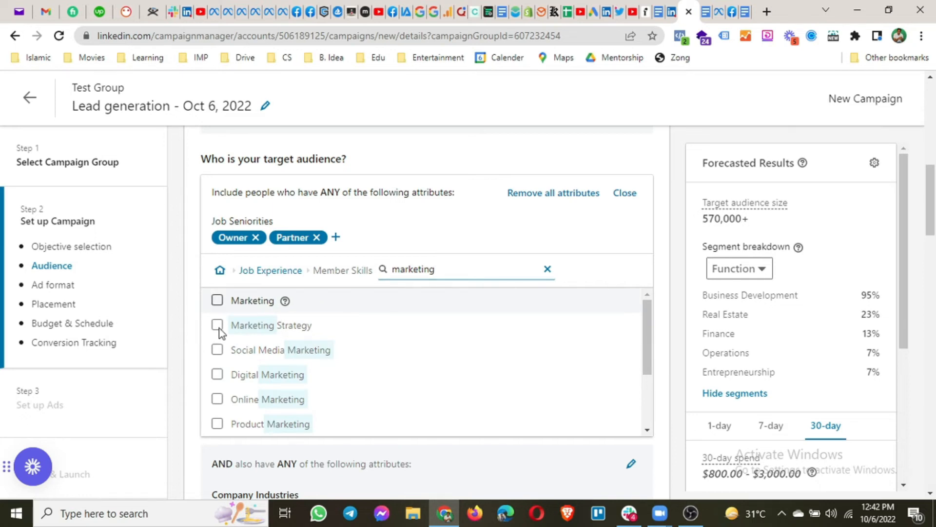
{"action": "key", "text": "Return"}
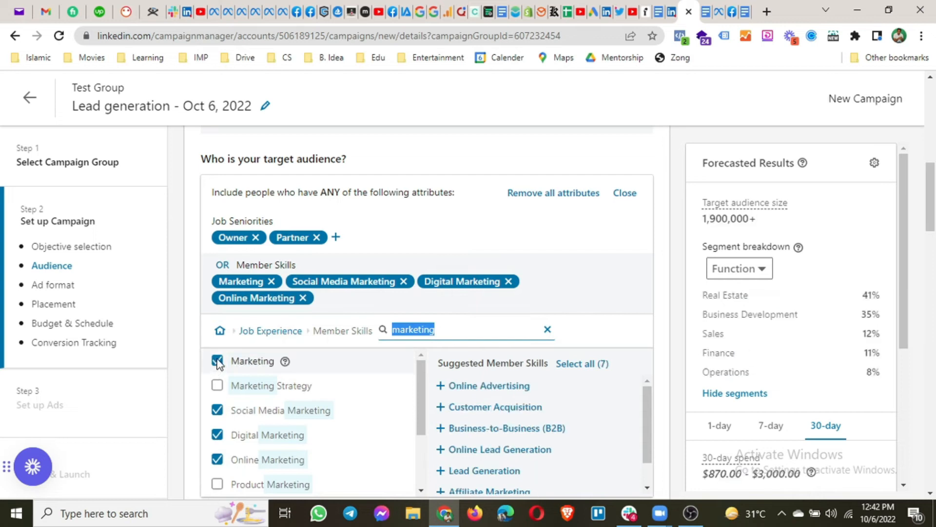
{"action": "left_click", "coordinate": [217, 361]}
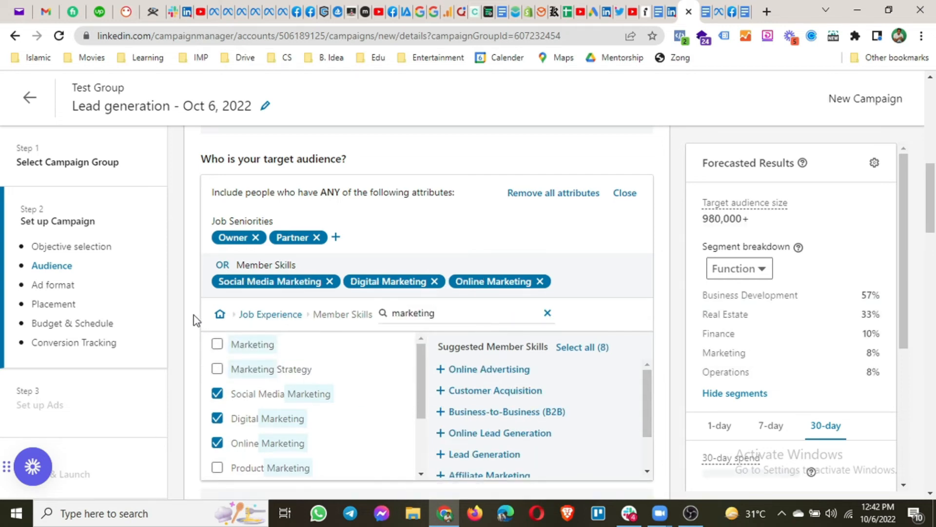
{"action": "scroll", "coordinate": [197, 319], "scroll_direction": "down", "scroll_amount": 1}
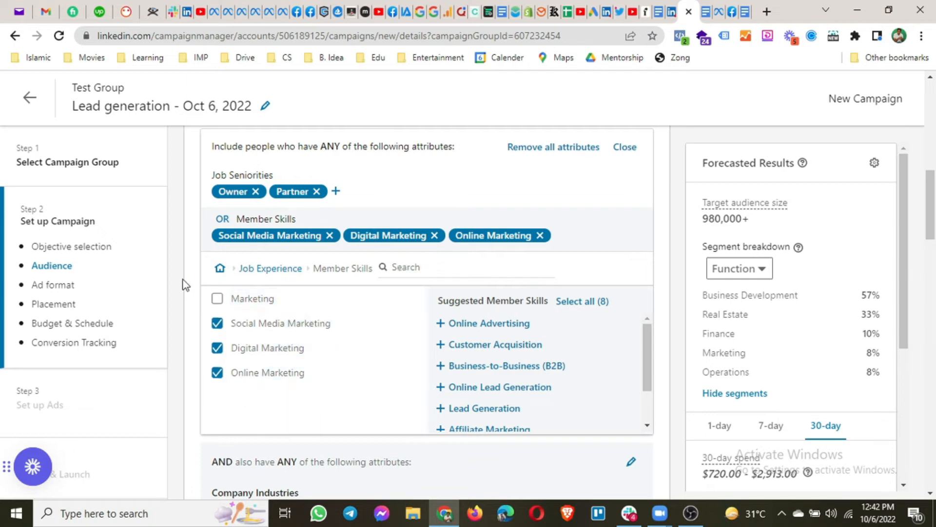
{"action": "scroll", "coordinate": [184, 285], "scroll_direction": "up", "scroll_amount": 1}
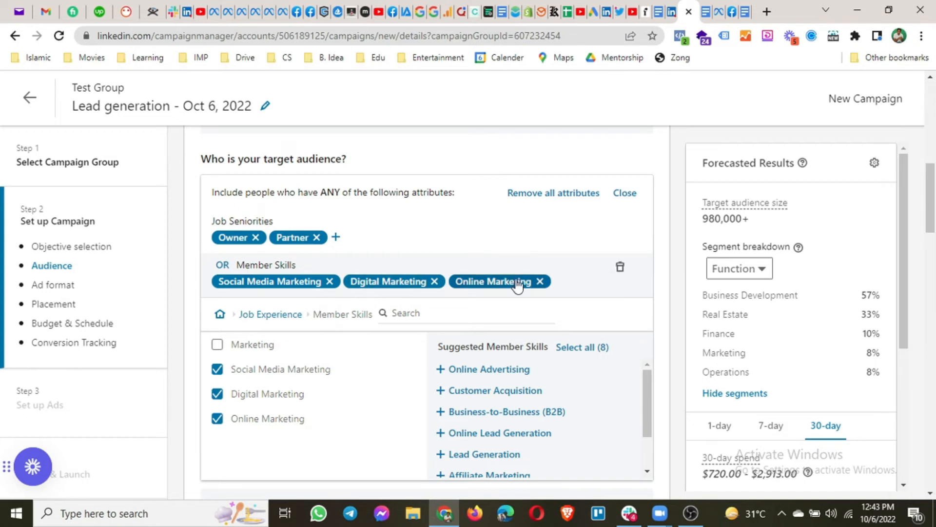
{"action": "scroll", "coordinate": [519, 273], "scroll_direction": "down", "scroll_amount": 1}
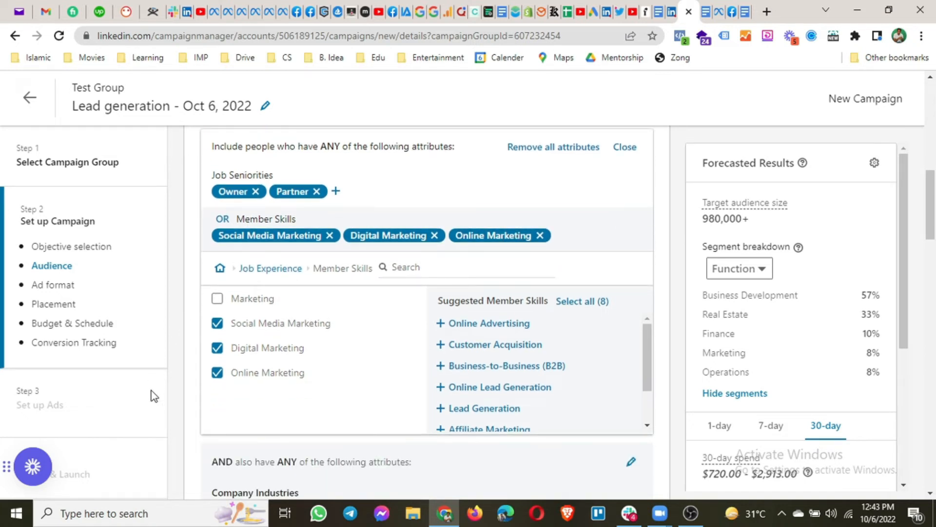
{"action": "scroll", "coordinate": [152, 393], "scroll_direction": "down", "scroll_amount": 1}
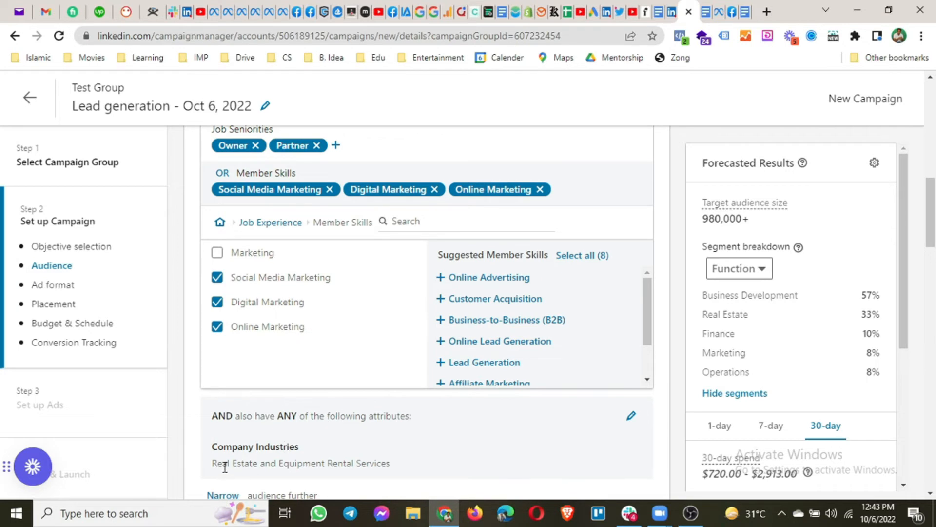
{"action": "left_click_drag", "start_coordinate": [213, 466], "coordinate": [396, 462]}
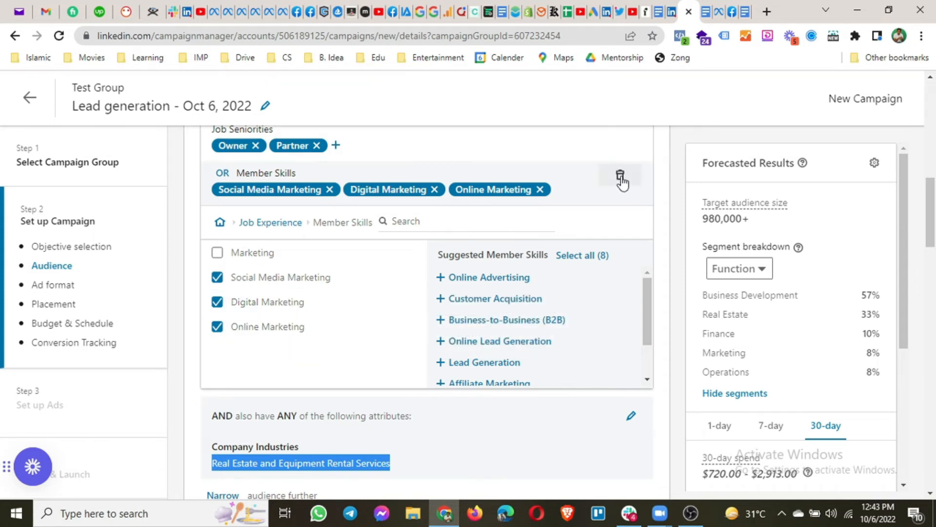
Delete the Member Skills targeting and confirm the removal
{"action": "left_click", "coordinate": [620, 177]}
{"action": "left_click", "coordinate": [683, 138]}
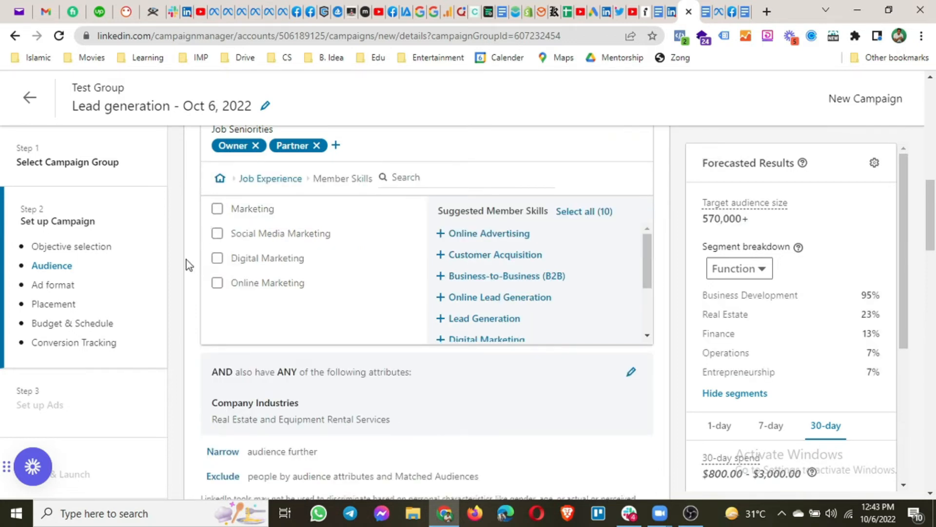
{"action": "scroll", "coordinate": [189, 266], "scroll_direction": "down", "scroll_amount": 3}
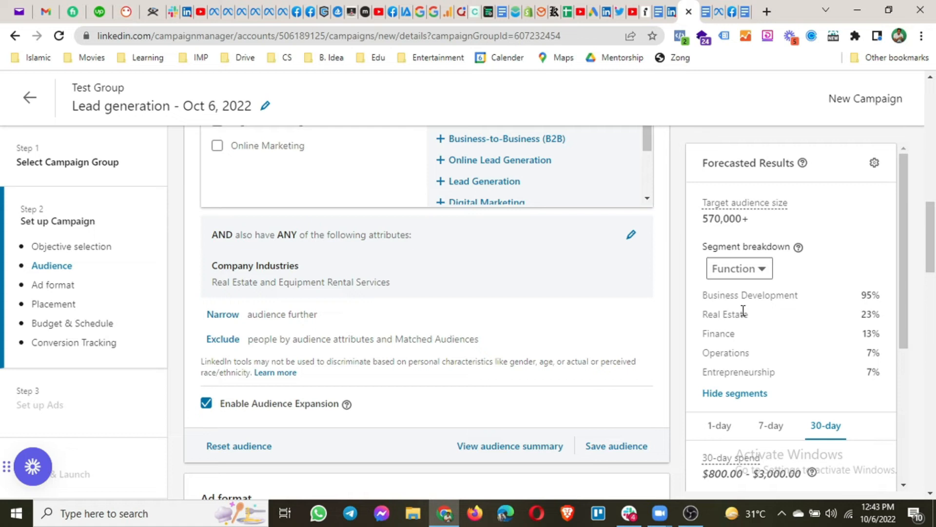
Review the breakdown: 570,000+ size and the Business Development, Real Estate and Finance shares
{"action": "left_click_drag", "start_coordinate": [705, 296], "coordinate": [818, 292]}
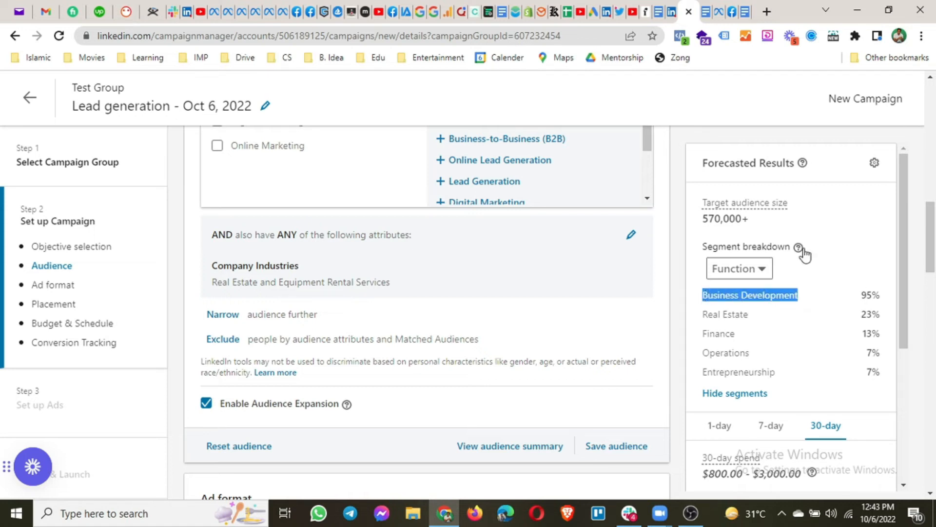
{"action": "left_click_drag", "start_coordinate": [704, 224], "coordinate": [741, 233]}
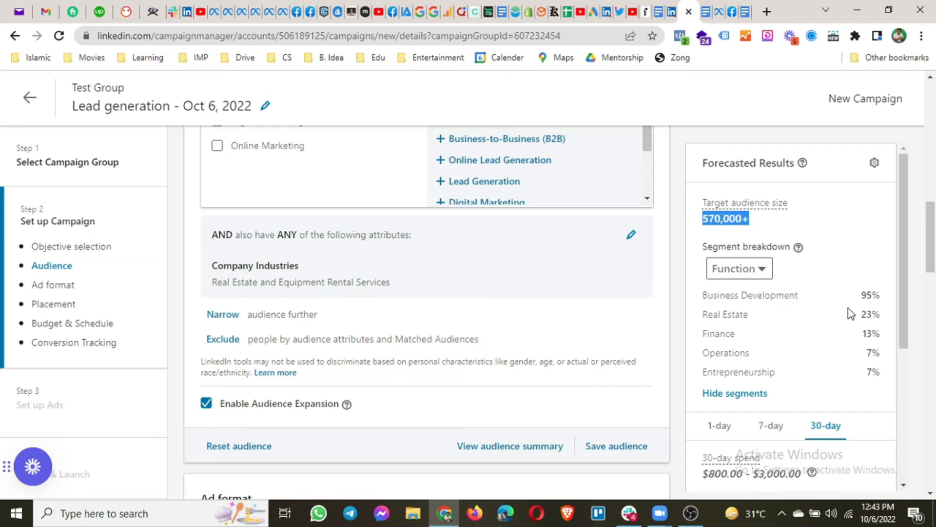
{"action": "left_click", "coordinate": [767, 294]}
{"action": "left_click_drag", "start_coordinate": [767, 295], "coordinate": [772, 295]}
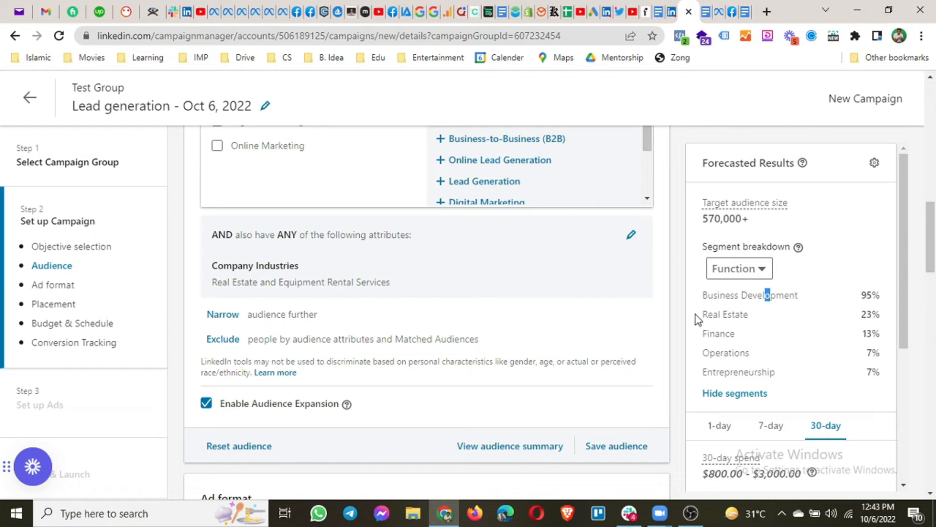
{"action": "left_click_drag", "start_coordinate": [700, 317], "coordinate": [730, 333]}
{"action": "left_click", "coordinate": [736, 331]}
Exclude the Operations job function, lowering the forecast to 530,000+ members and $750–$2,994 spend
{"action": "left_click", "coordinate": [211, 343]}
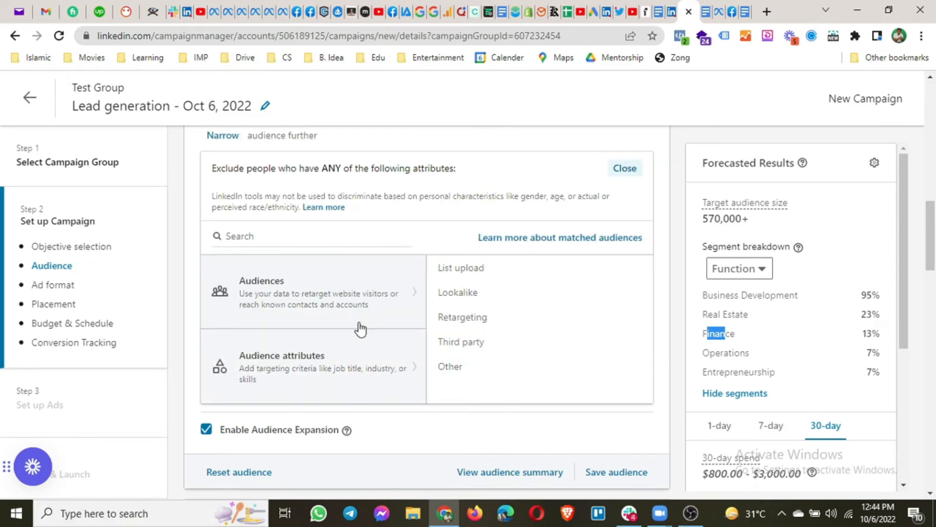
{"action": "left_click", "coordinate": [340, 235]}
{"action": "type", "text": "operation"}
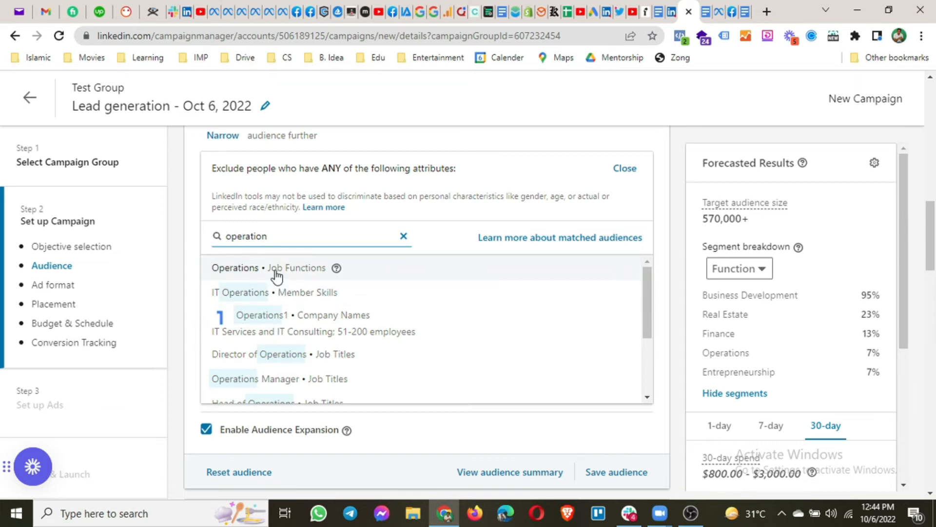
{"action": "left_click", "coordinate": [276, 268]}
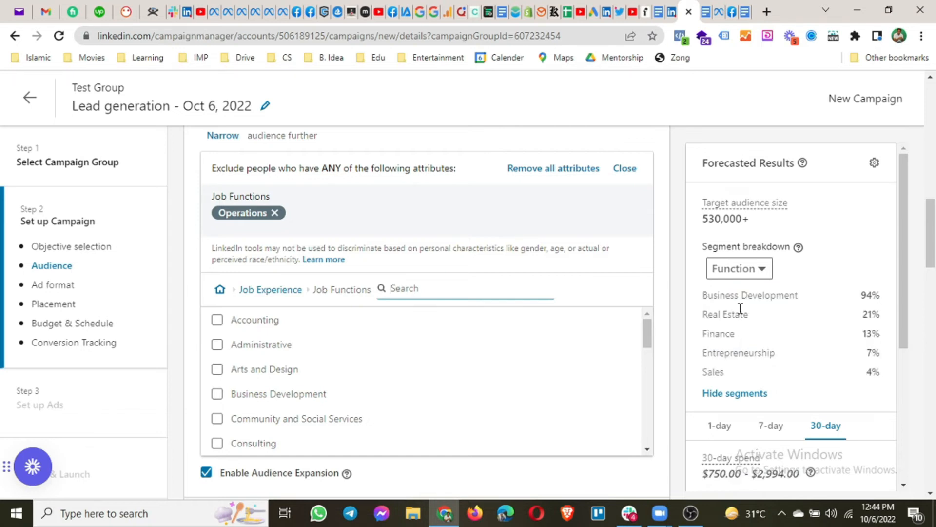
{"action": "left_click", "coordinate": [194, 334]}
{"action": "scroll", "coordinate": [229, 300], "scroll_direction": "down", "scroll_amount": 4}
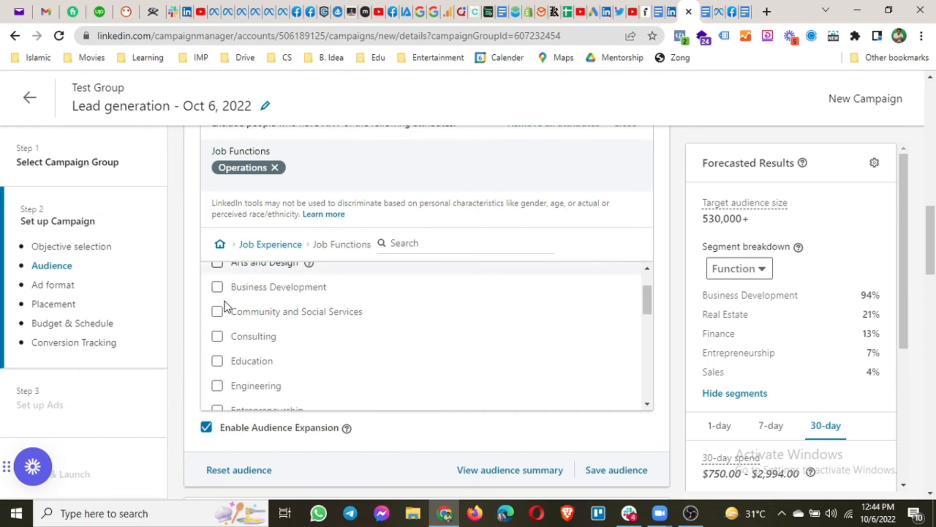
{"action": "scroll", "coordinate": [186, 408], "scroll_direction": "down", "scroll_amount": 2}
{"action": "scroll", "coordinate": [187, 408], "scroll_direction": "down", "scroll_amount": 4}
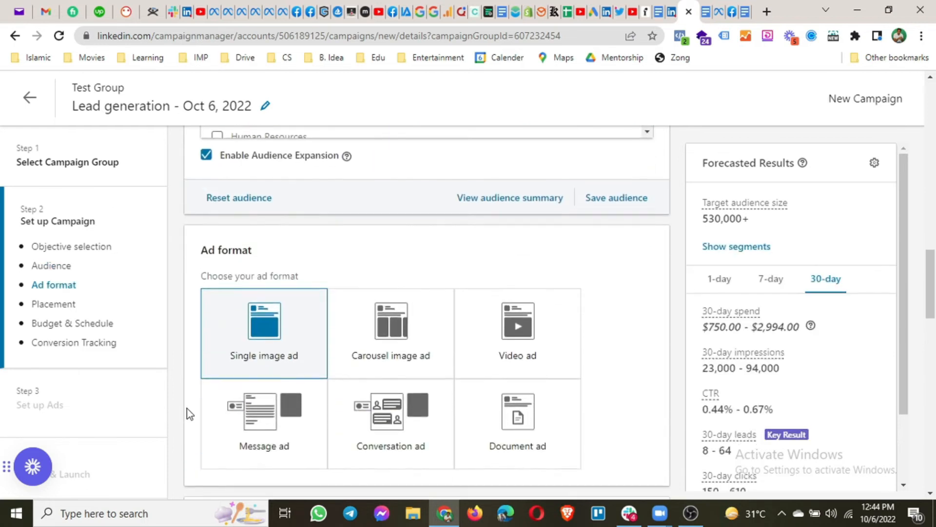
{"action": "scroll", "coordinate": [301, 396], "scroll_direction": "up", "scroll_amount": 3}
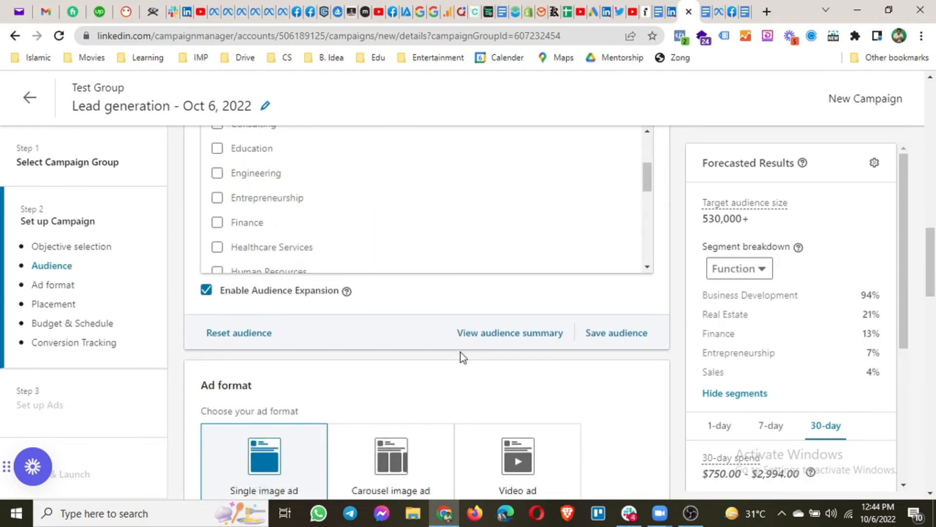
{"action": "left_click", "coordinate": [490, 334]}
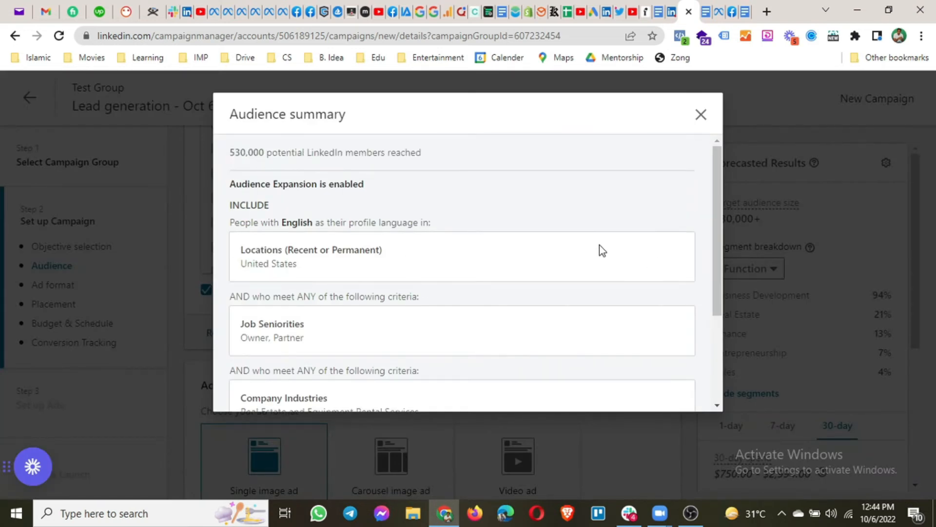
{"action": "scroll", "coordinate": [491, 213], "scroll_direction": "down", "scroll_amount": 3}
{"action": "scroll", "coordinate": [495, 270], "scroll_direction": "up", "scroll_amount": 3}
{"action": "left_click", "coordinate": [701, 116]}
{"action": "scroll", "coordinate": [797, 309], "scroll_direction": "down", "scroll_amount": 1}
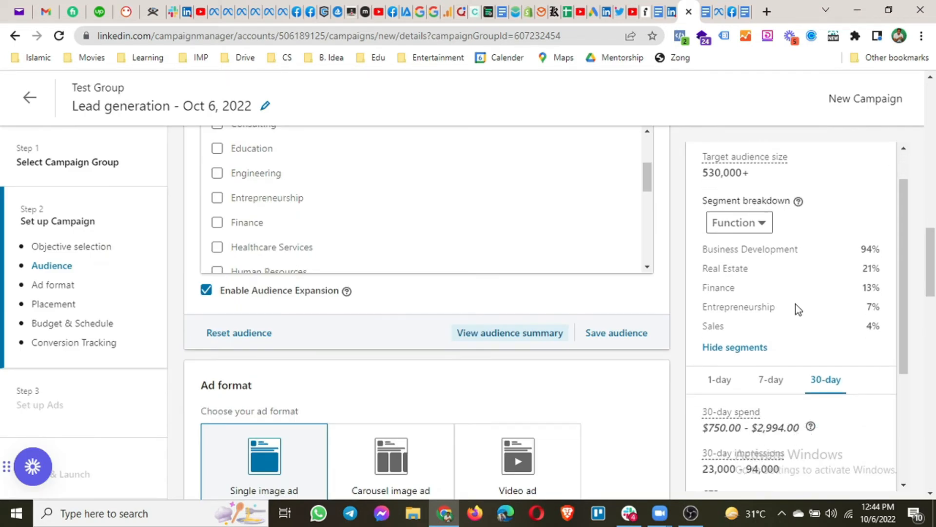
{"action": "scroll", "coordinate": [797, 309], "scroll_direction": "down", "scroll_amount": 4}
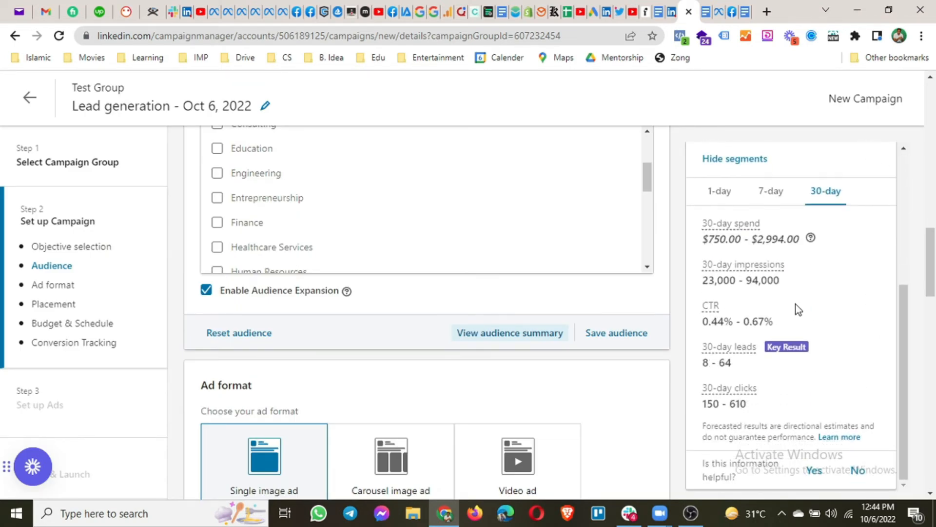
{"action": "scroll", "coordinate": [795, 304], "scroll_direction": "up", "scroll_amount": 5}
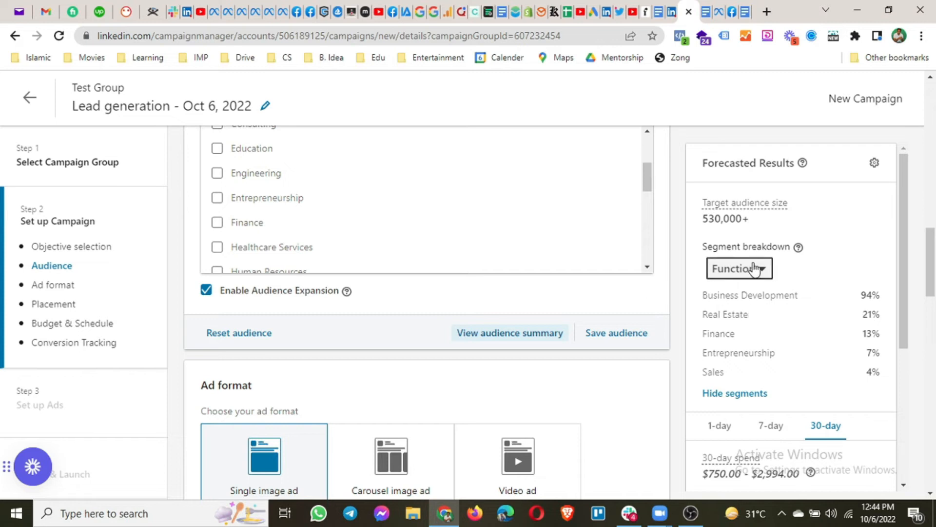
{"action": "scroll", "coordinate": [765, 349], "scroll_direction": "down", "scroll_amount": 3}
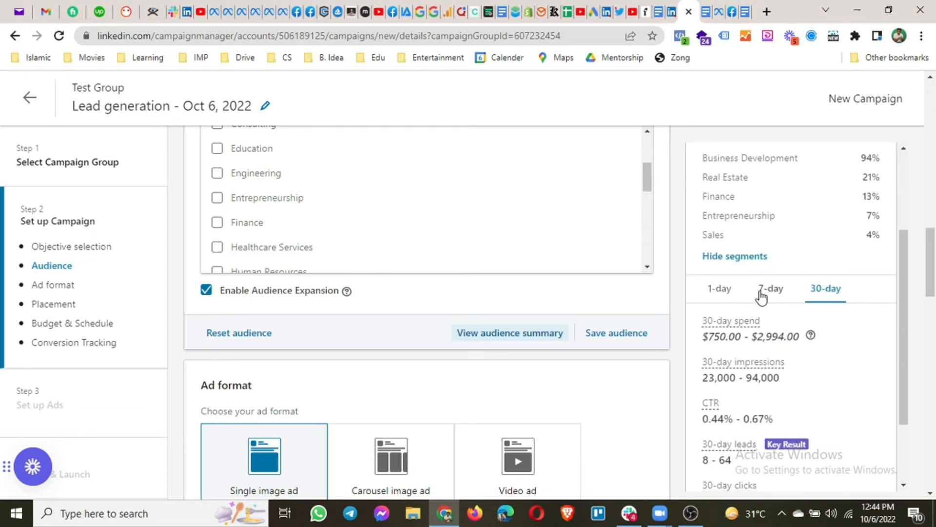
{"action": "scroll", "coordinate": [798, 329], "scroll_direction": "down", "scroll_amount": 2}
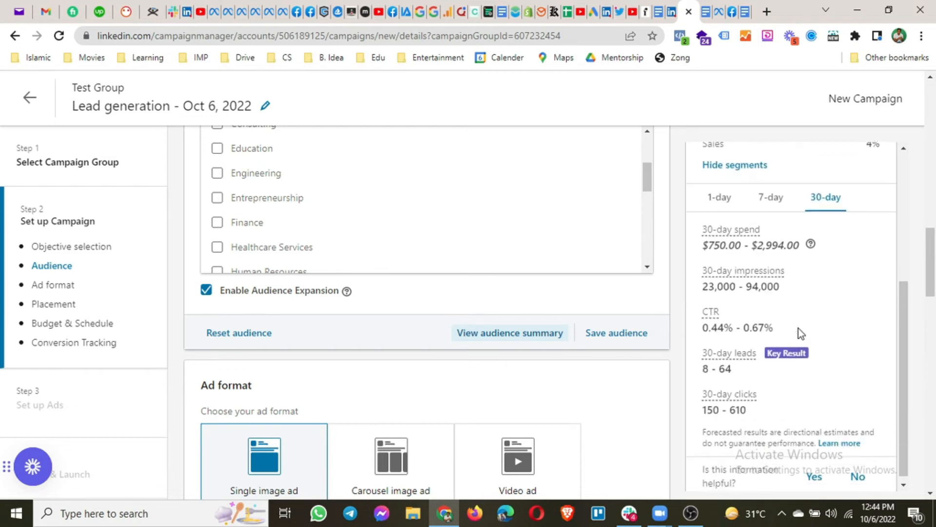
{"action": "scroll", "coordinate": [770, 370], "scroll_direction": "down", "scroll_amount": 1}
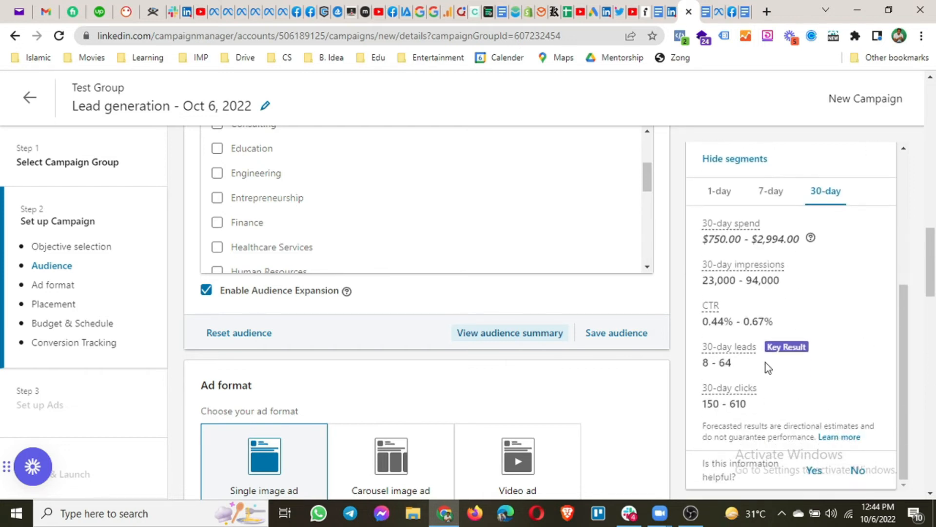
{"action": "scroll", "coordinate": [388, 416], "scroll_direction": "down", "scroll_amount": 2}
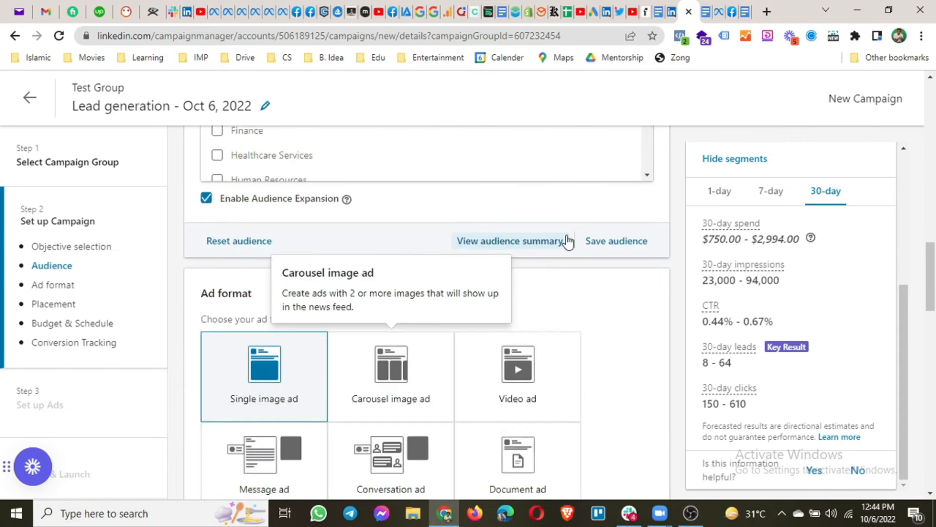
{"action": "left_click", "coordinate": [628, 242]}
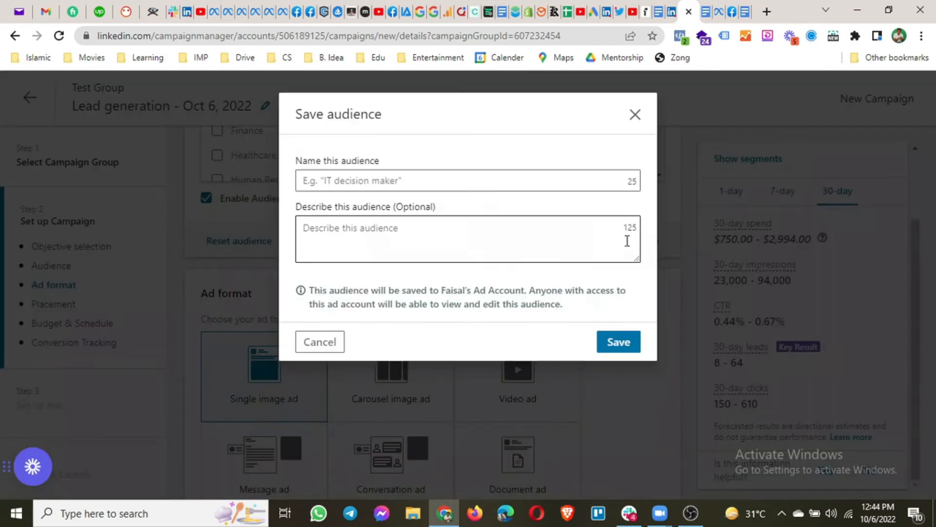
{"action": "left_click", "coordinate": [629, 124]}
{"action": "scroll", "coordinate": [554, 334], "scroll_direction": "down", "scroll_amount": 2}
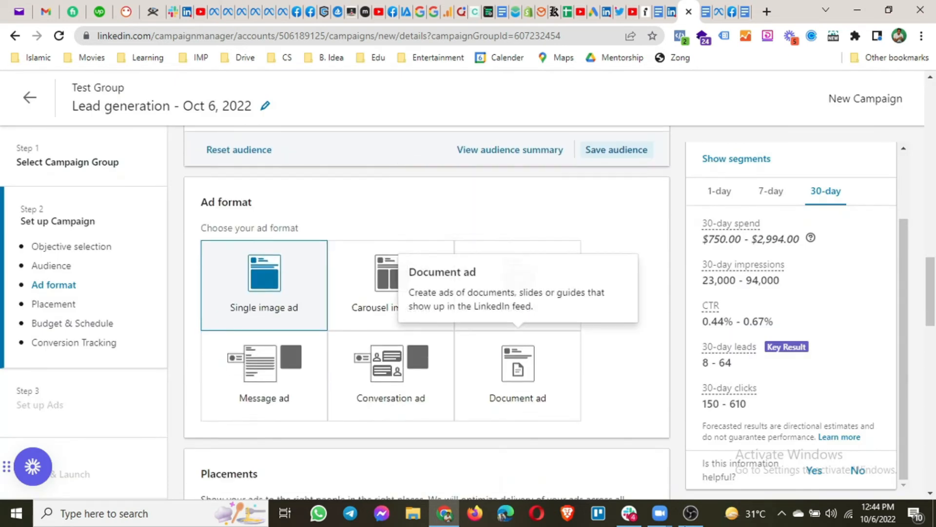
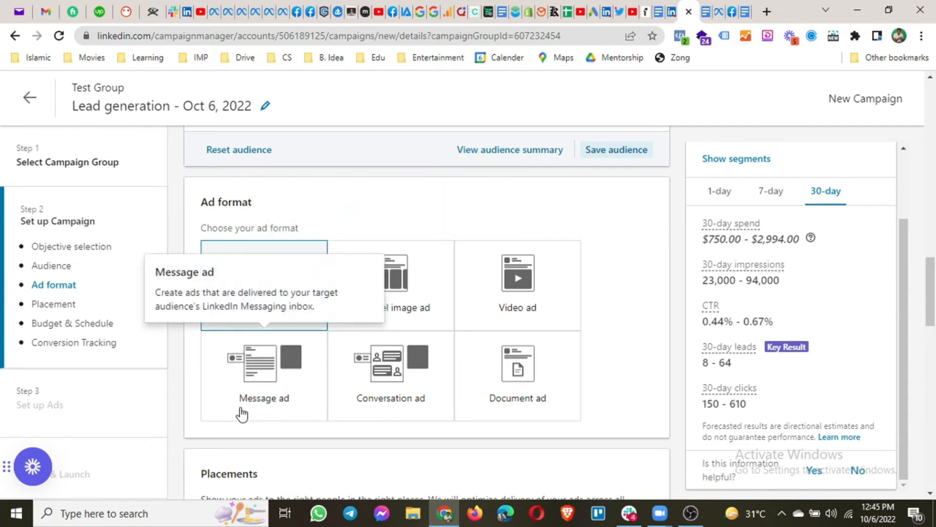
Change the daily budget to $10.00, cutting the 30-day spend forecast to $78–$300
{"action": "scroll", "coordinate": [299, 397], "scroll_direction": "down", "scroll_amount": 1}
{"action": "scroll", "coordinate": [231, 401], "scroll_direction": "up", "scroll_amount": 1}
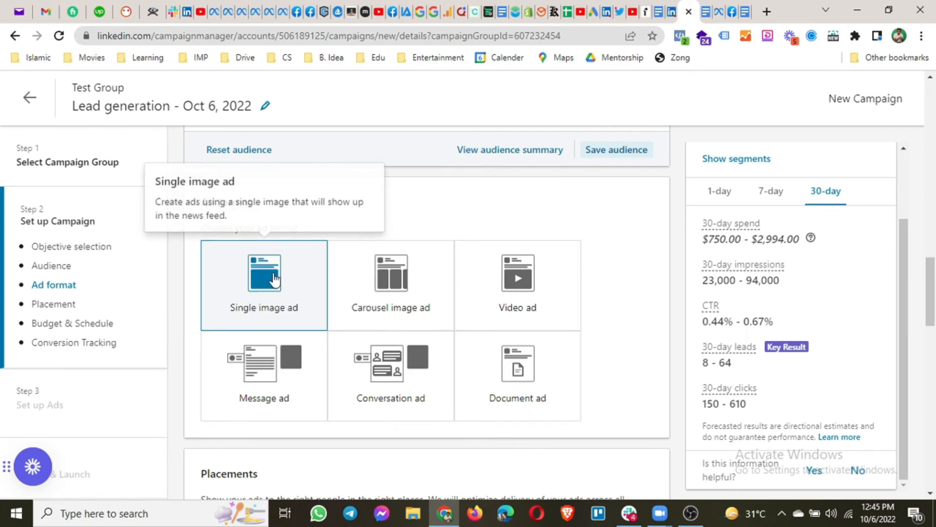
{"action": "scroll", "coordinate": [265, 302], "scroll_direction": "down", "scroll_amount": 5}
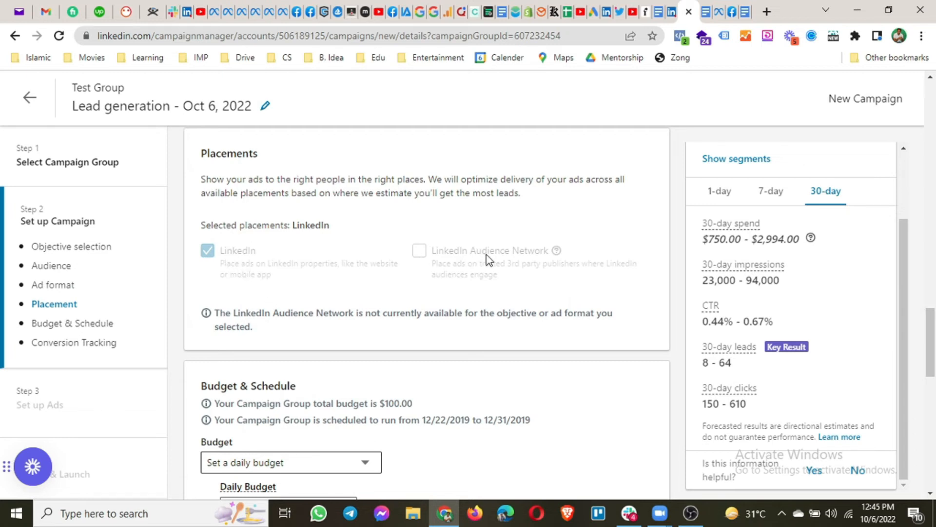
{"action": "scroll", "coordinate": [486, 258], "scroll_direction": "down", "scroll_amount": 3}
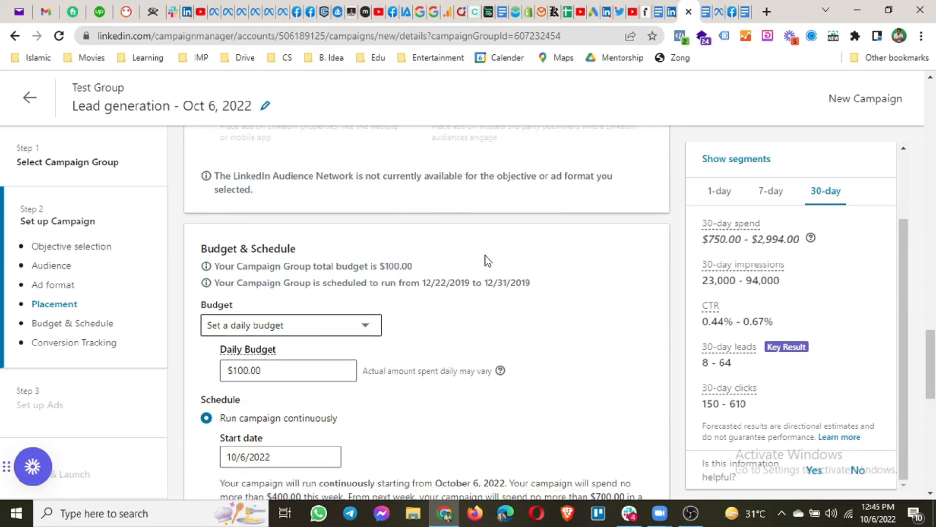
{"action": "left_click", "coordinate": [269, 374]}
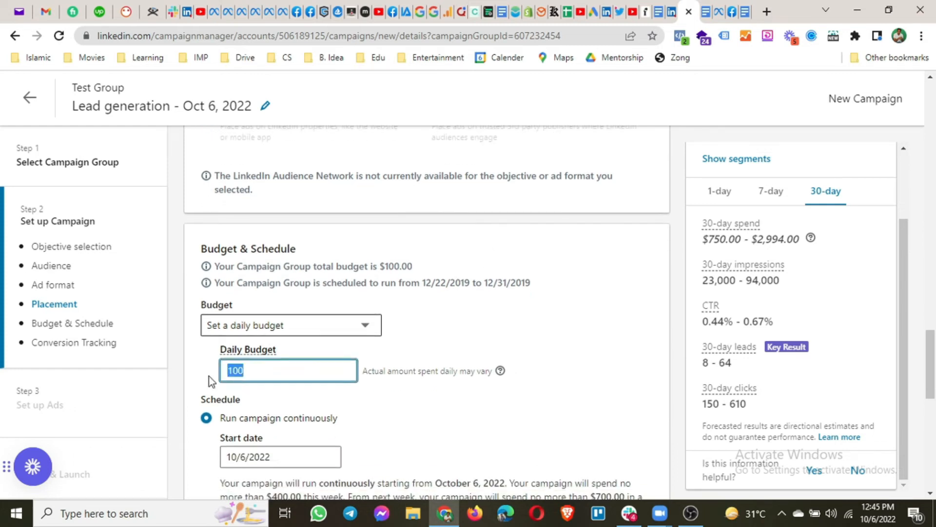
{"action": "type", "text": "10"}
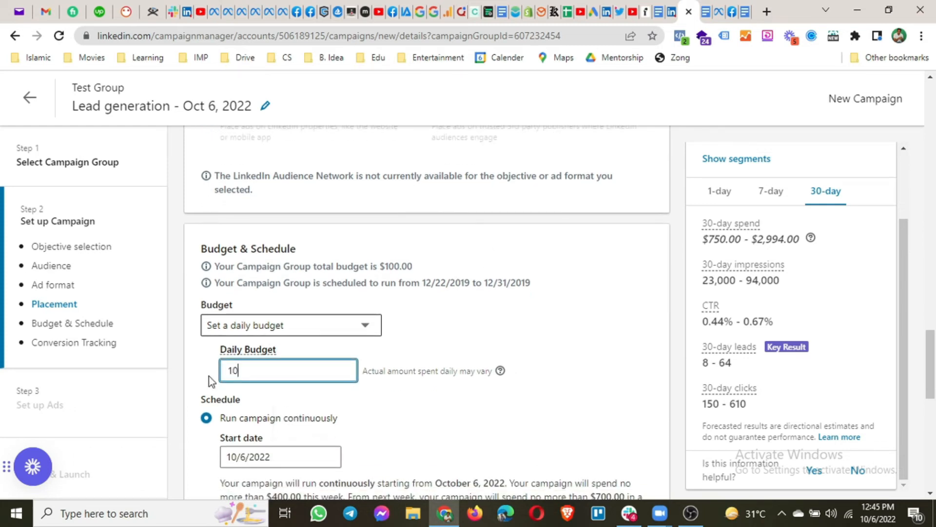
{"action": "left_click", "coordinate": [197, 355]}
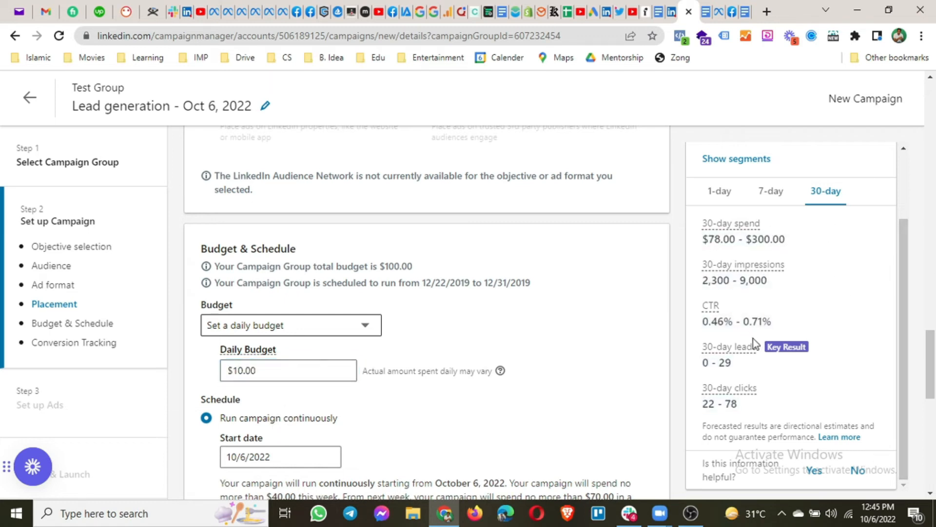
{"action": "scroll", "coordinate": [251, 369], "scroll_direction": "down", "scroll_amount": 3}
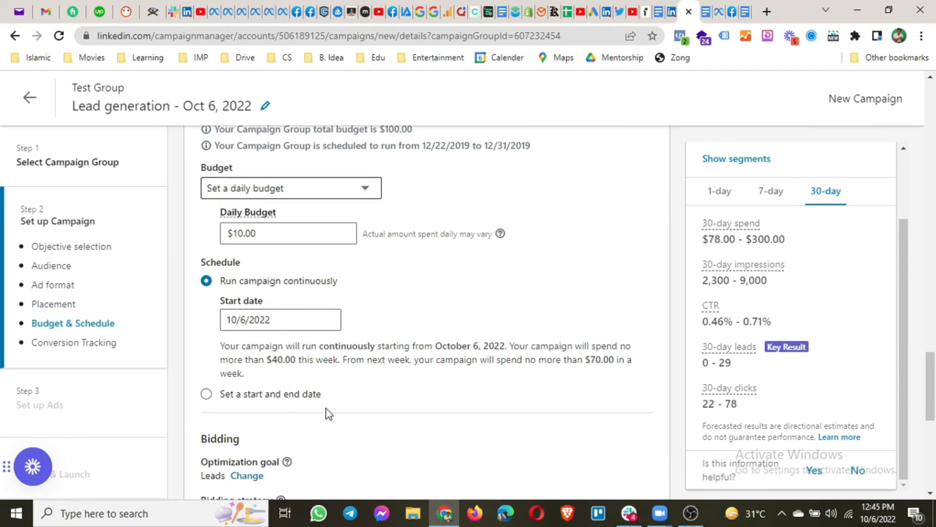
With Leads as the goal, show extra bidding options like Manual bidding (Enhanced), then view Conversion tracking
{"action": "scroll", "coordinate": [293, 383], "scroll_direction": "down", "scroll_amount": 3}
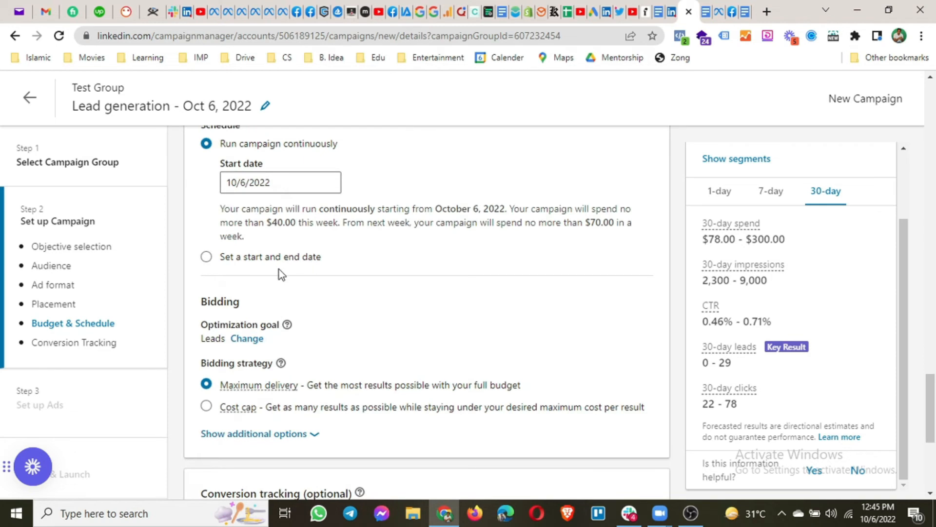
{"action": "scroll", "coordinate": [279, 269], "scroll_direction": "down", "scroll_amount": 1}
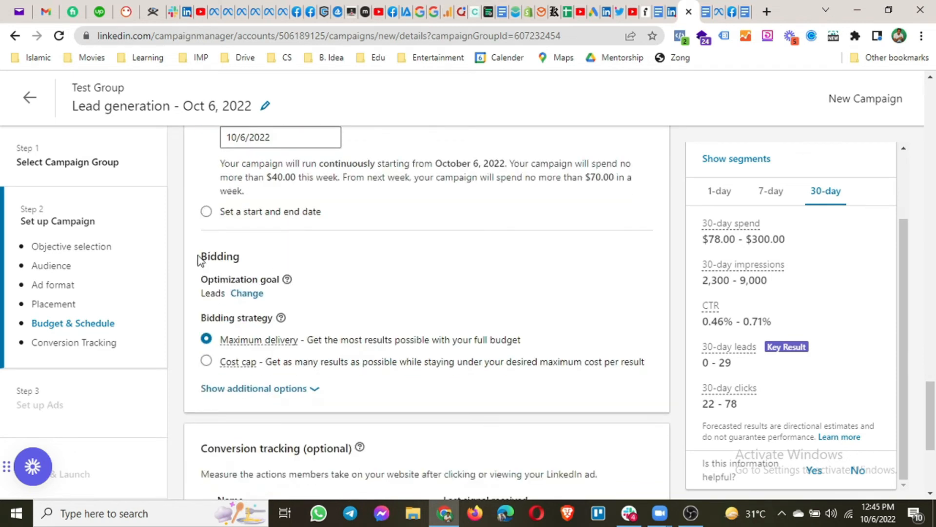
{"action": "left_click_drag", "start_coordinate": [202, 293], "coordinate": [226, 296]}
{"action": "scroll", "coordinate": [236, 352], "scroll_direction": "down", "scroll_amount": 1}
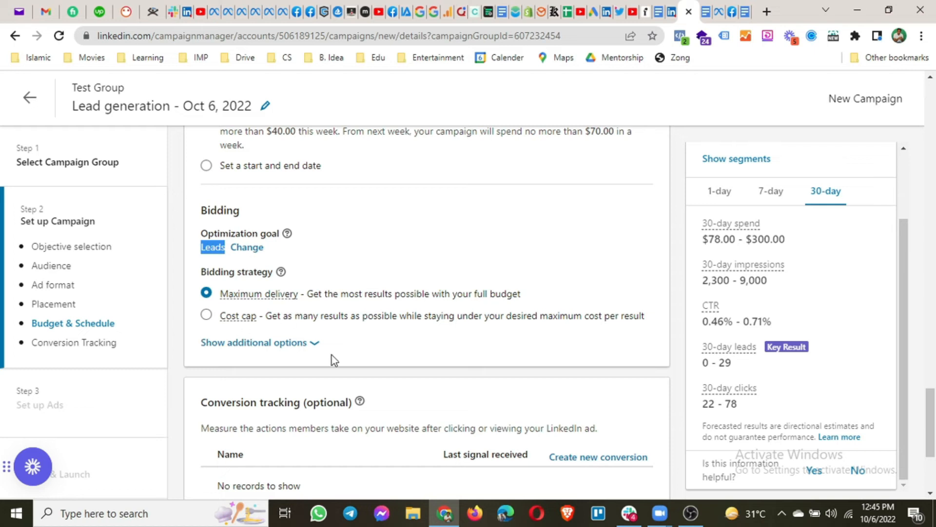
{"action": "left_click", "coordinate": [317, 345]}
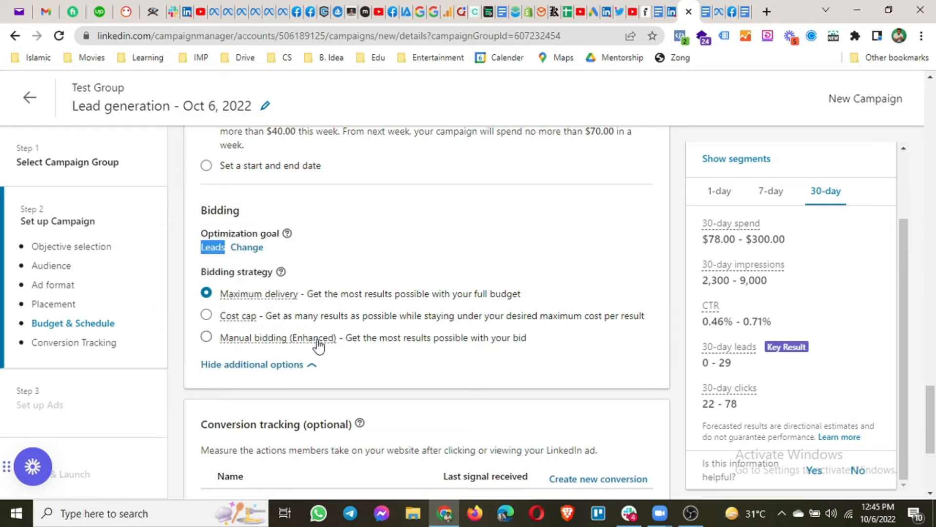
{"action": "scroll", "coordinate": [336, 361], "scroll_direction": "down", "scroll_amount": 4}
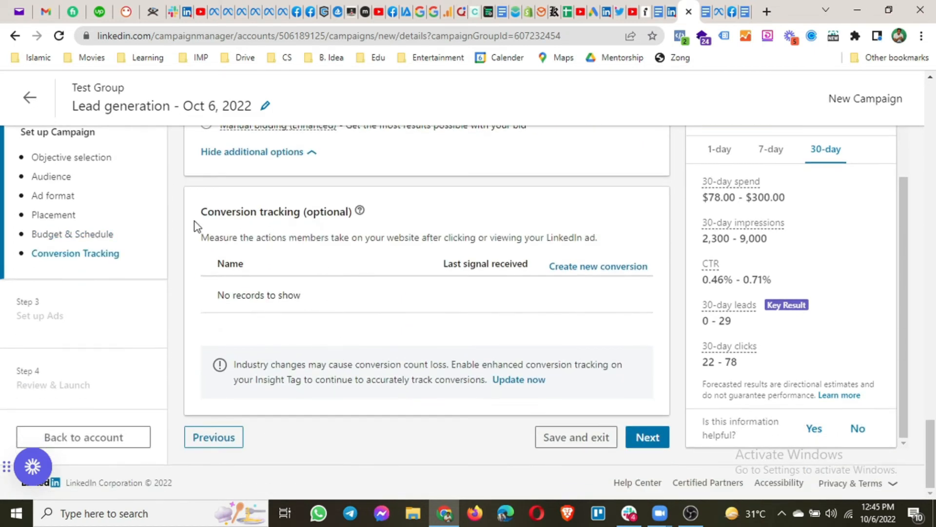
{"action": "left_click_drag", "start_coordinate": [355, 212], "coordinate": [203, 210]}
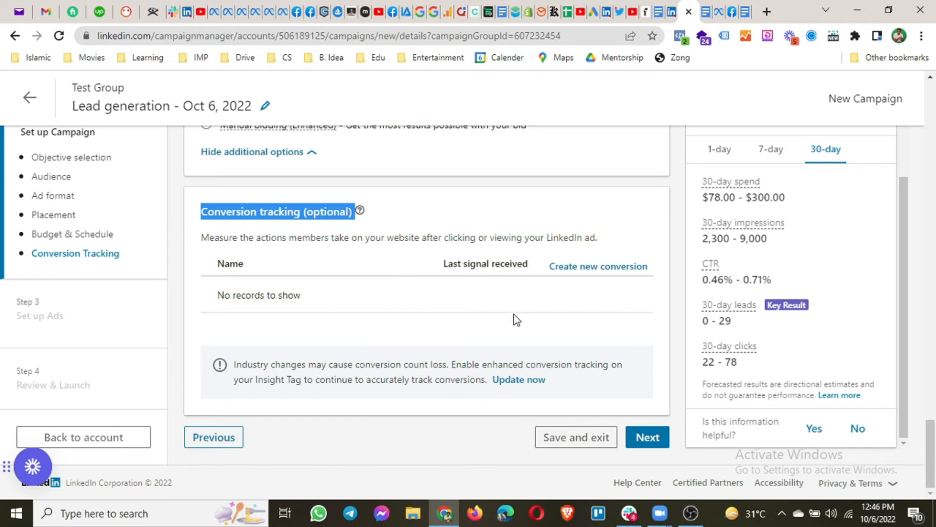
Go Next and confirm the save to reach Step 3, Set up Ads, with no ads yet
{"action": "left_click", "coordinate": [650, 438]}
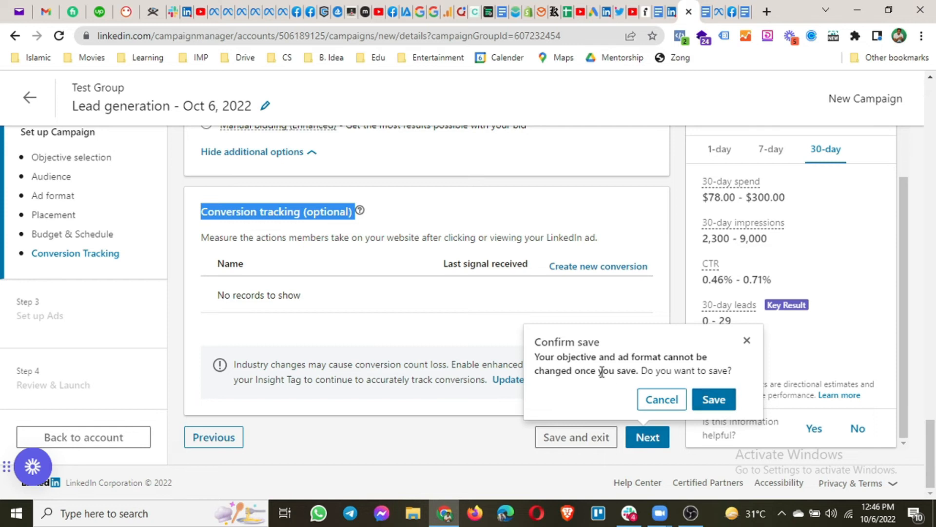
{"action": "left_click_drag", "start_coordinate": [609, 350], "coordinate": [616, 358]}
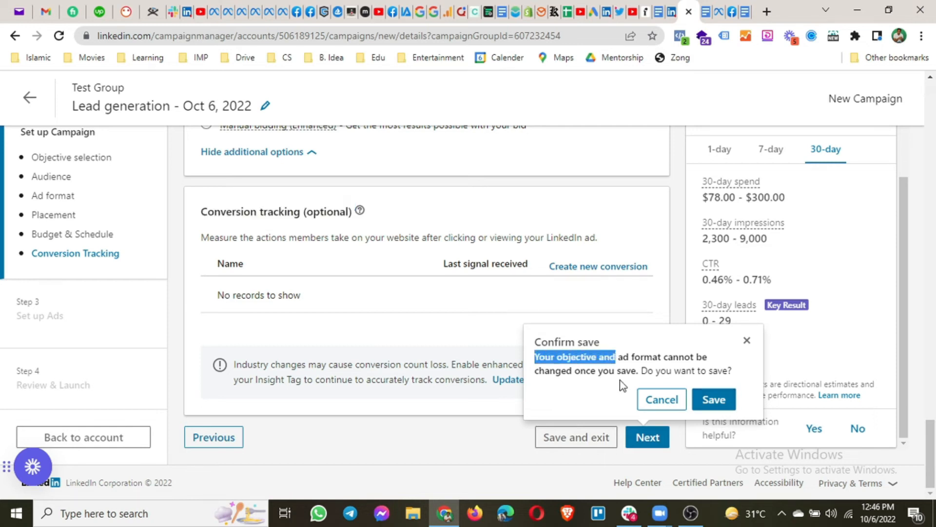
{"action": "left_click", "coordinate": [725, 400]}
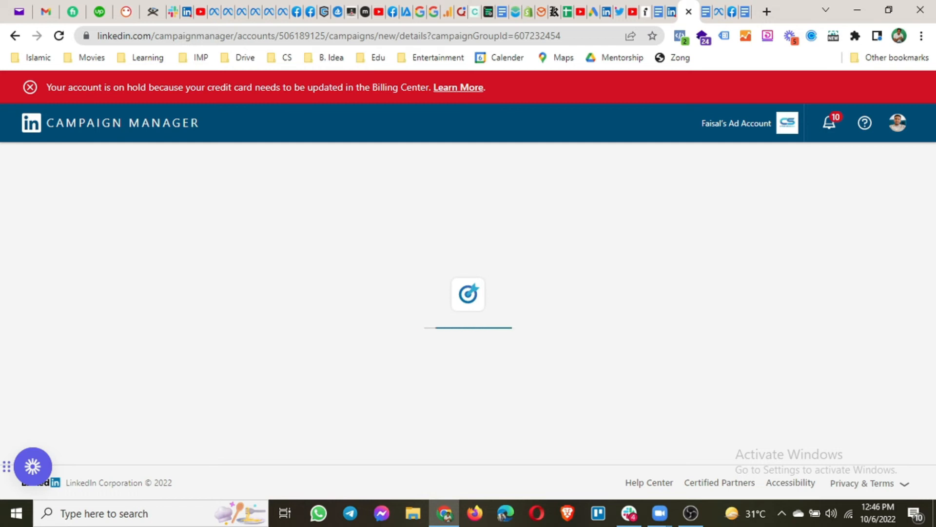
{"action": "key", "text": "alt+Tab"}
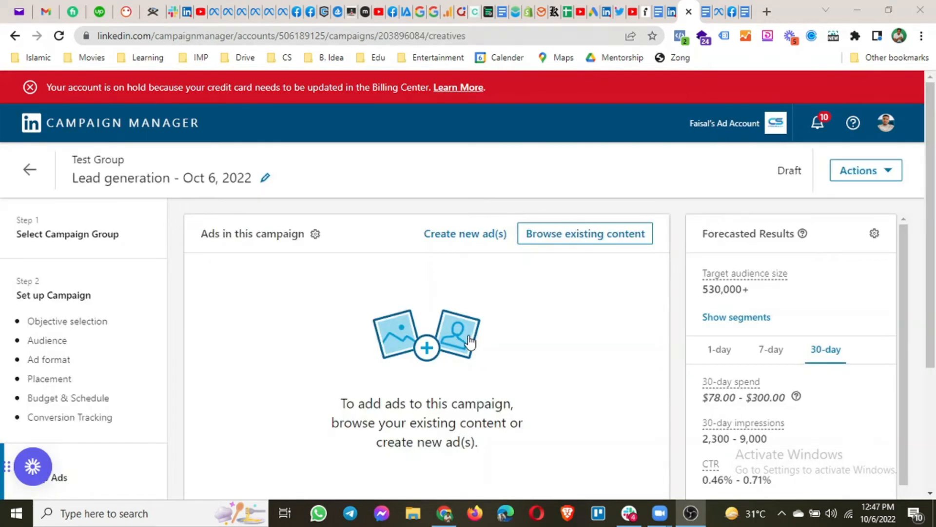
{"action": "scroll", "coordinate": [466, 336], "scroll_direction": "down", "scroll_amount": 2}
{"action": "scroll", "coordinate": [498, 204], "scroll_direction": "up", "scroll_amount": 1}
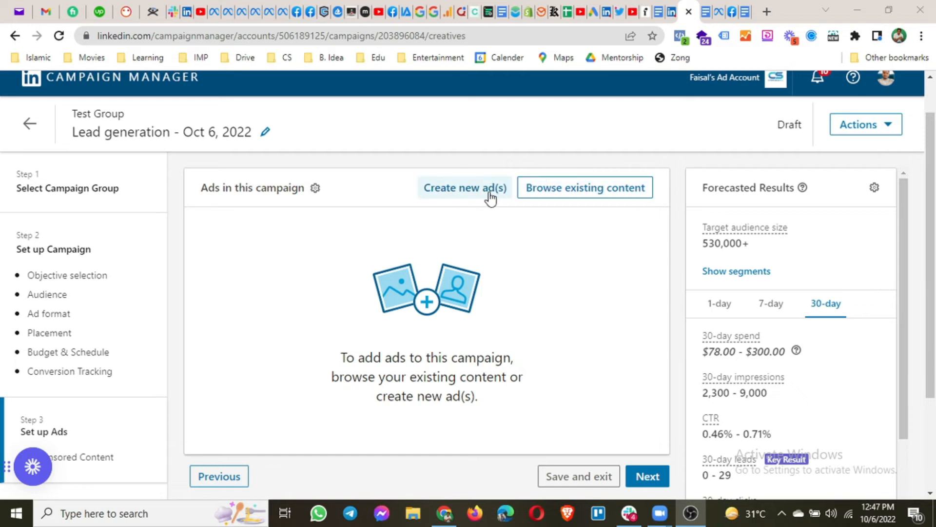
Create a new ad and name it 'Test1'
{"action": "left_click", "coordinate": [475, 195]}
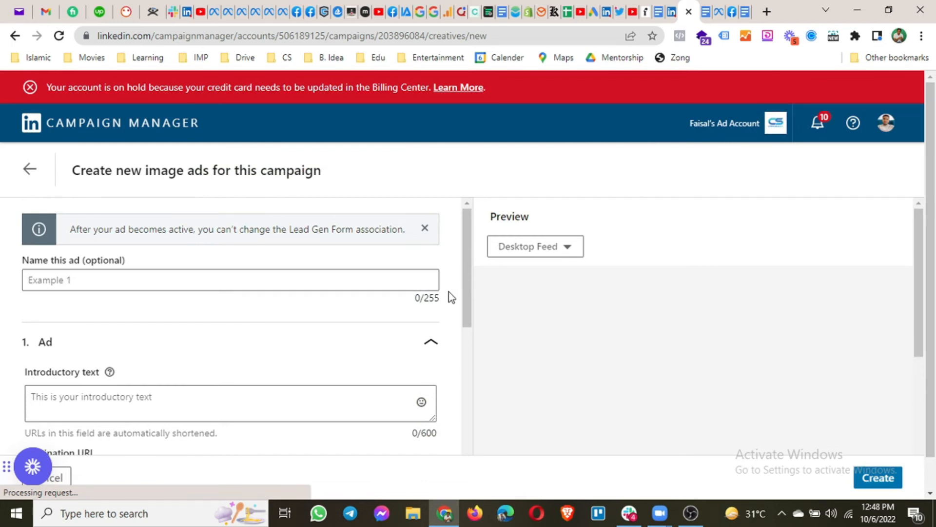
{"action": "scroll", "coordinate": [89, 293], "scroll_direction": "down", "scroll_amount": 1}
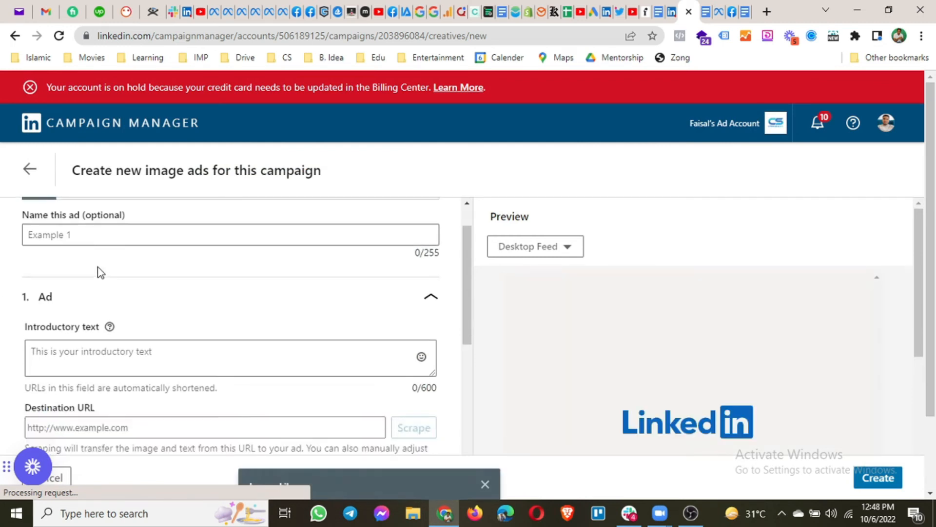
{"action": "left_click", "coordinate": [115, 233]}
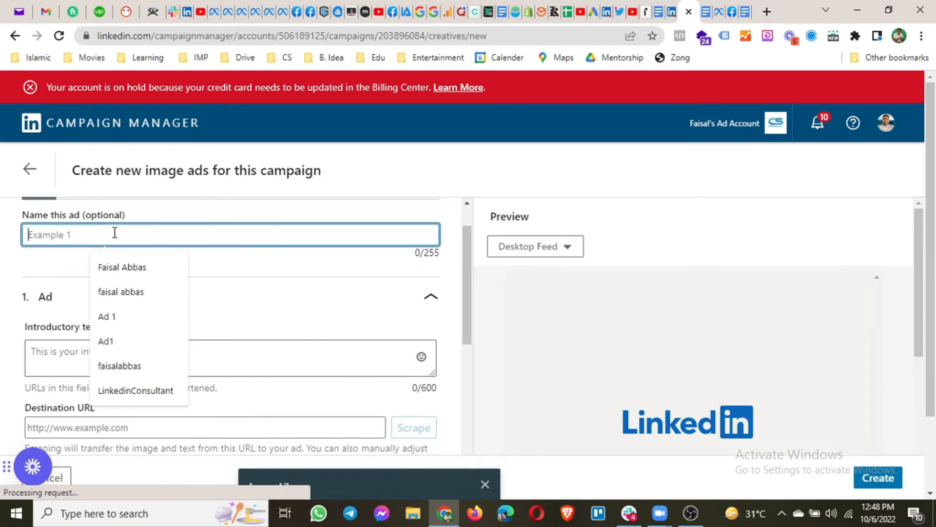
{"action": "type", "text": "T"}
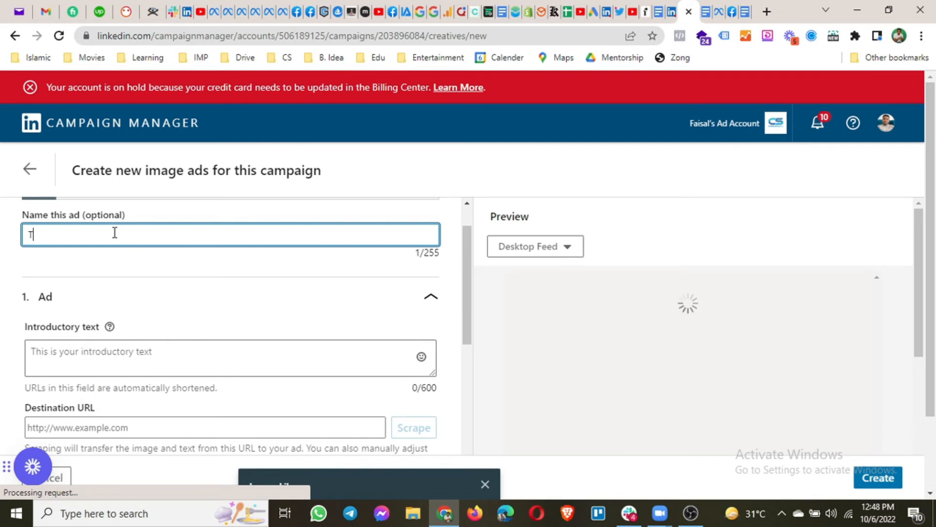
{"action": "type", "text": "est1"}
{"action": "key", "text": "BackSpace"}
{"action": "key", "text": "BackSpace"}
{"action": "key", "text": "BackSpace"}
{"action": "type", "text": "e"}
{"action": "key", "text": "BackSpace"}
{"action": "type", "text": "st1"}
{"action": "left_click", "coordinate": [115, 250]}
Enlarge the introductory text box and enter 'This is Test Text.'
{"action": "scroll", "coordinate": [117, 267], "scroll_direction": "down", "scroll_amount": 2}
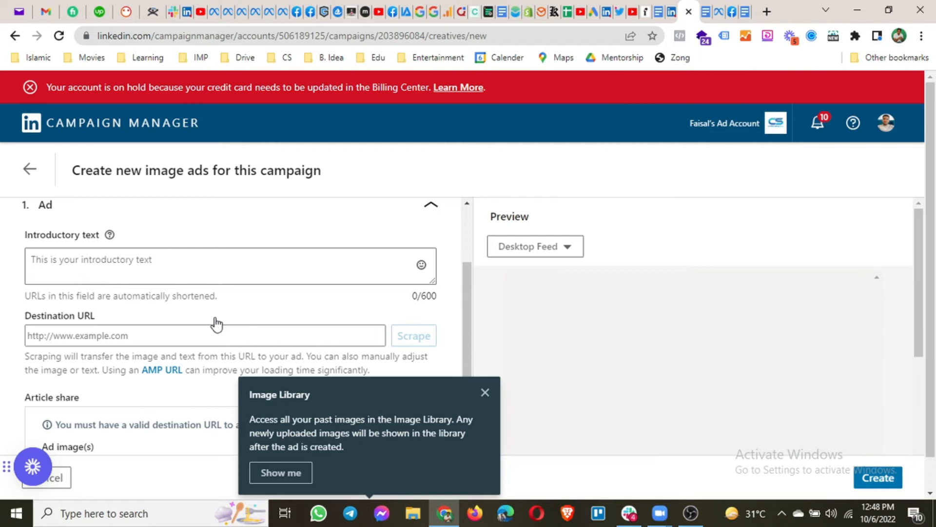
{"action": "scroll", "coordinate": [207, 259], "scroll_direction": "down", "scroll_amount": 3}
{"action": "scroll", "coordinate": [377, 314], "scroll_direction": "up", "scroll_amount": 4}
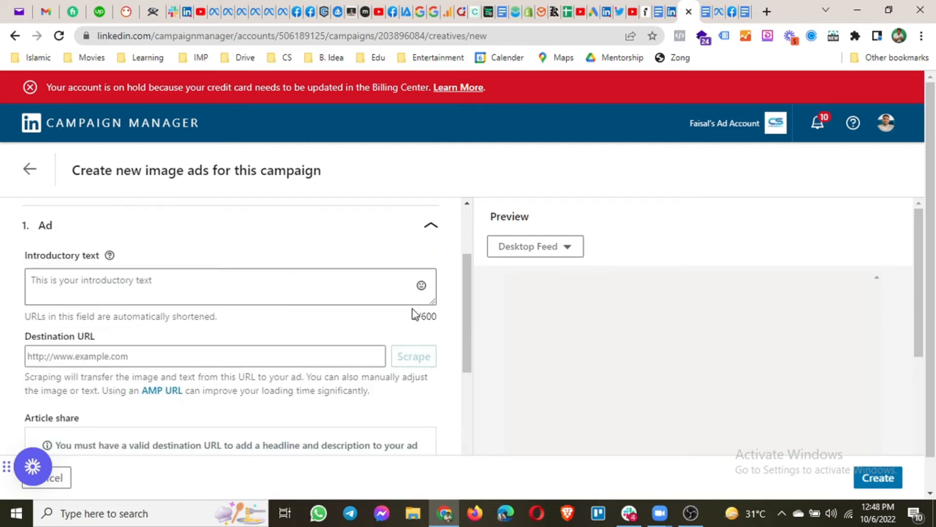
{"action": "left_click_drag", "start_coordinate": [432, 303], "coordinate": [432, 400]}
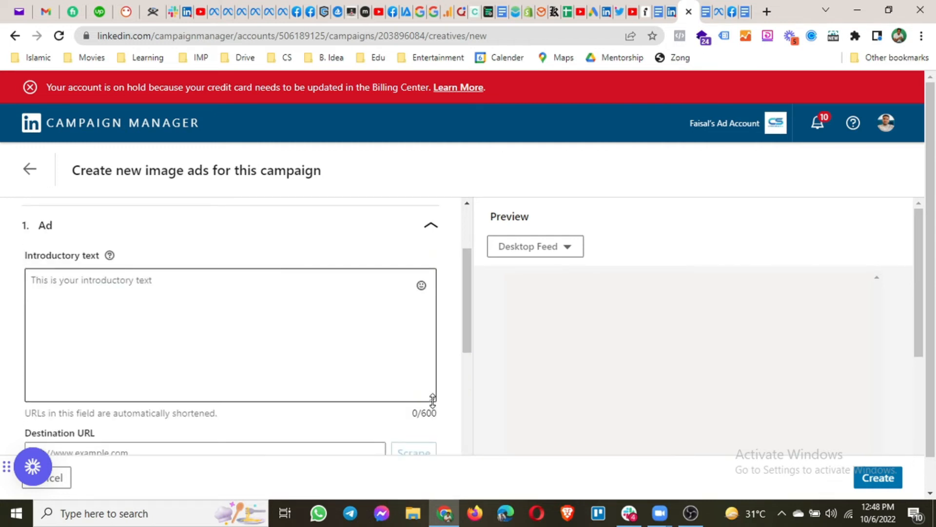
{"action": "left_click", "coordinate": [257, 320]}
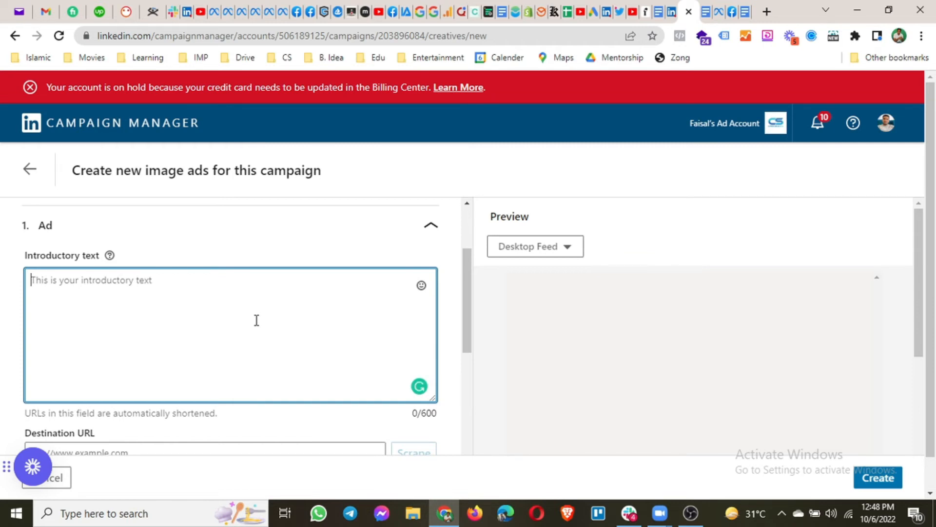
{"action": "type", "text": "This"}
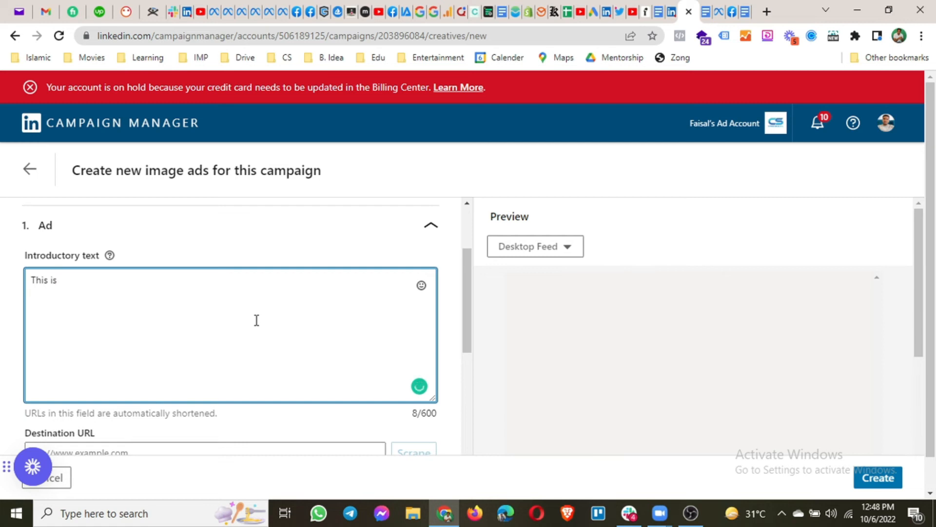
{"action": "type", "text": "is Test Text."}
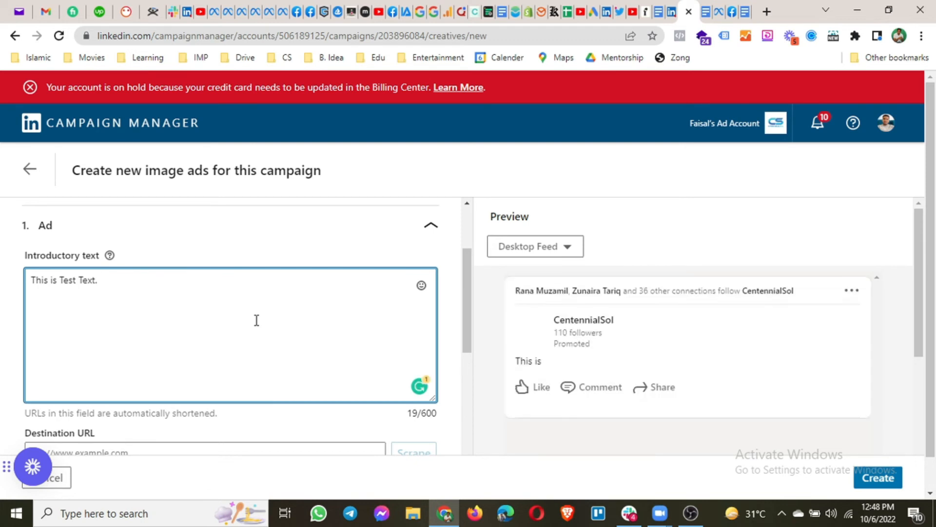
{"action": "scroll", "coordinate": [205, 314], "scroll_direction": "down", "scroll_amount": 4}
{"action": "scroll", "coordinate": [138, 299], "scroll_direction": "up", "scroll_amount": 1}
{"action": "left_click", "coordinate": [98, 314]}
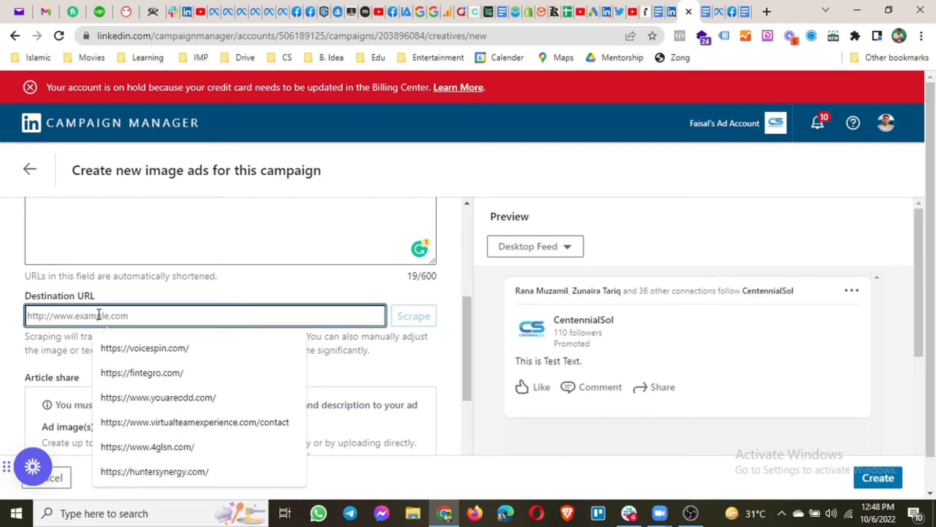
{"action": "type", "text": "www.centennialso"}
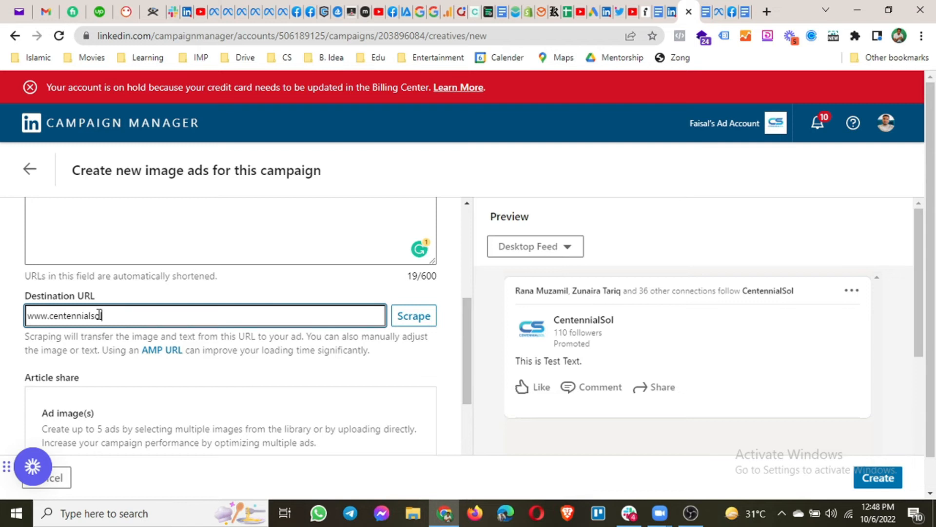
{"action": "type", "text": "l.com"}
{"action": "left_click", "coordinate": [172, 284]}
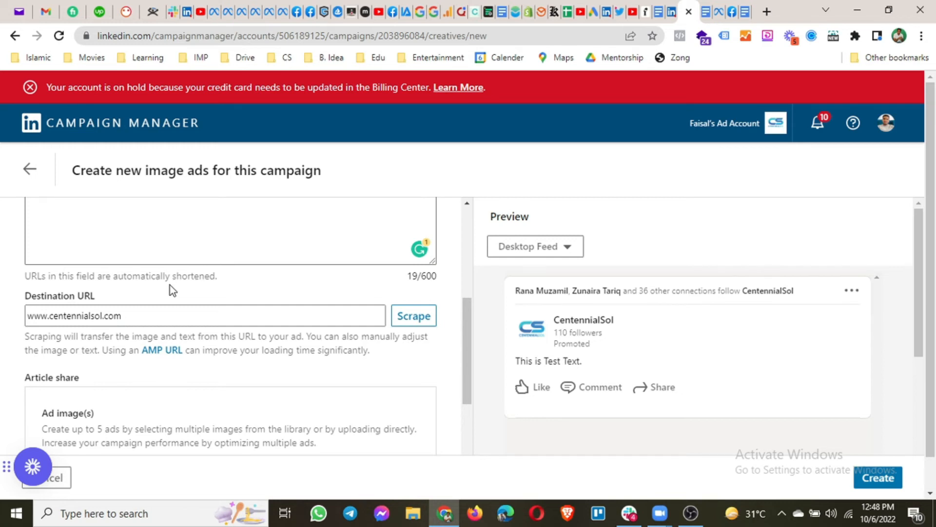
{"action": "scroll", "coordinate": [184, 274], "scroll_direction": "down", "scroll_amount": 3}
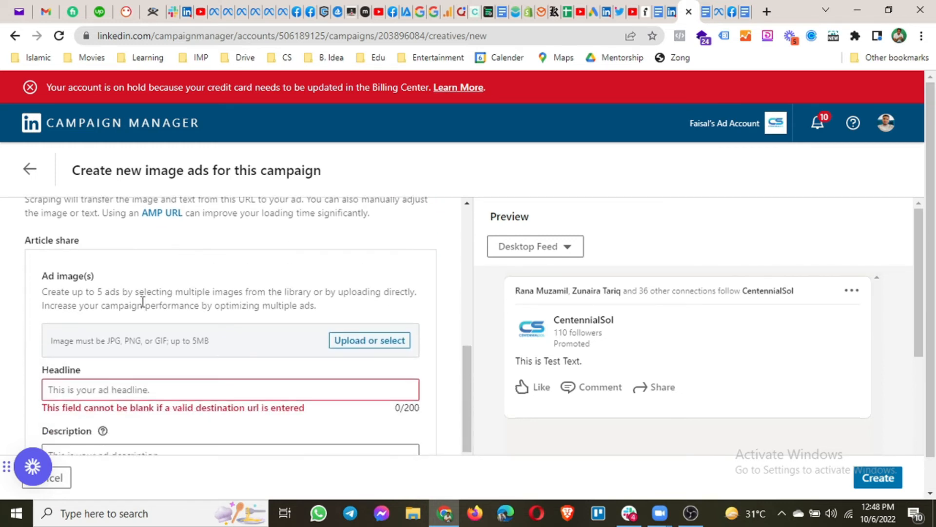
Choose the handsome-young-bearded-man photo from Downloads to upload to the image library
{"action": "left_click", "coordinate": [341, 344]}
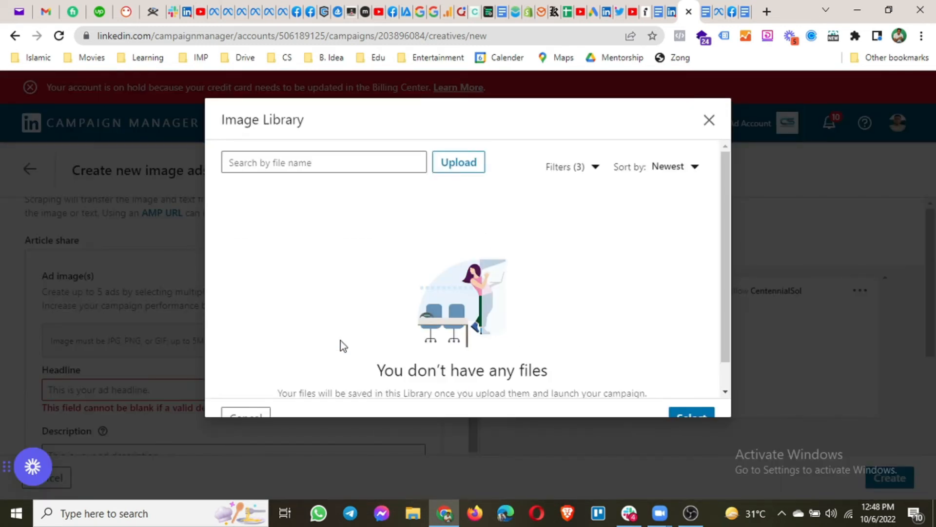
{"action": "left_click", "coordinate": [479, 162]}
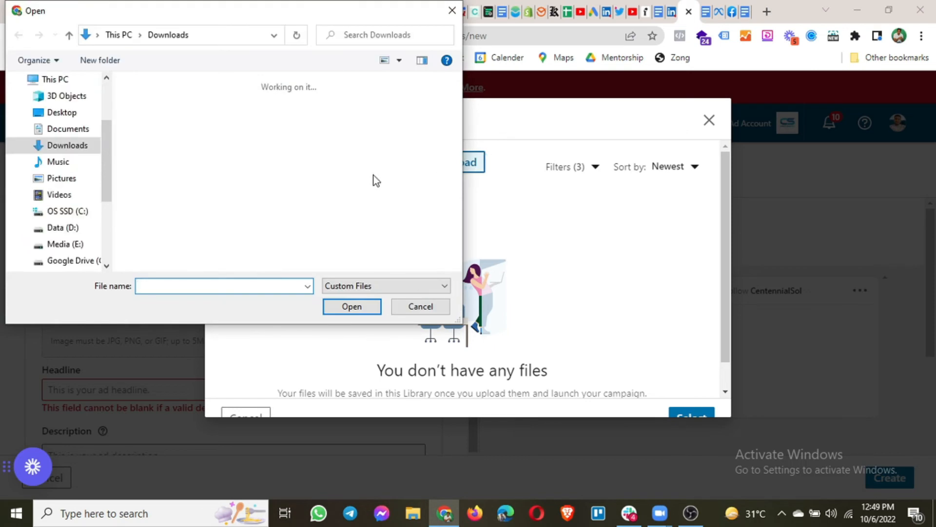
{"action": "scroll", "coordinate": [374, 176], "scroll_direction": "down", "scroll_amount": 10}
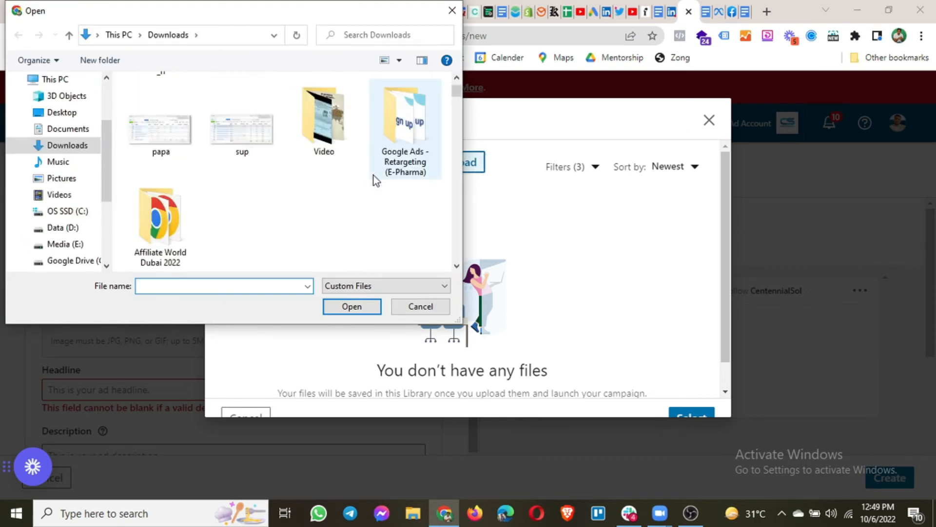
{"action": "scroll", "coordinate": [373, 175], "scroll_direction": "down", "scroll_amount": 4}
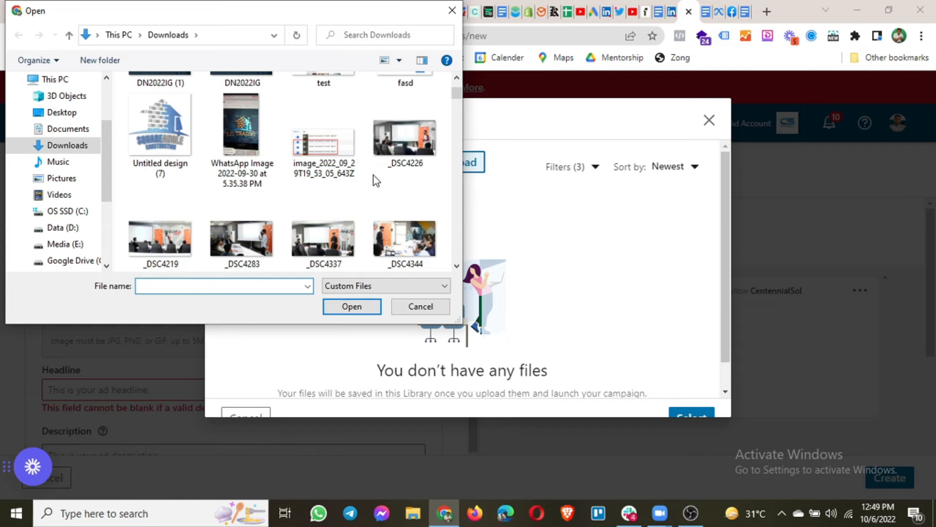
{"action": "scroll", "coordinate": [373, 175], "scroll_direction": "down", "scroll_amount": 1}
{"action": "scroll", "coordinate": [373, 175], "scroll_direction": "down", "scroll_amount": 2}
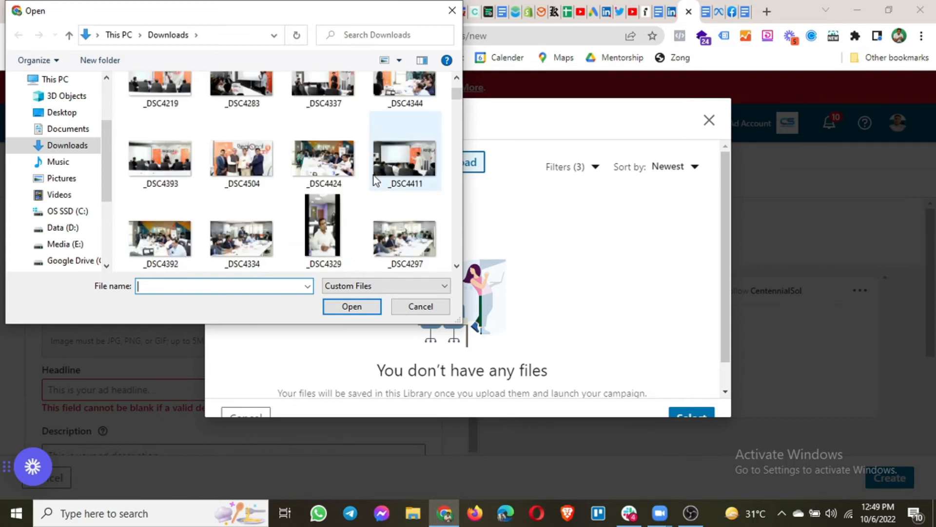
{"action": "scroll", "coordinate": [373, 174], "scroll_direction": "down", "scroll_amount": 1}
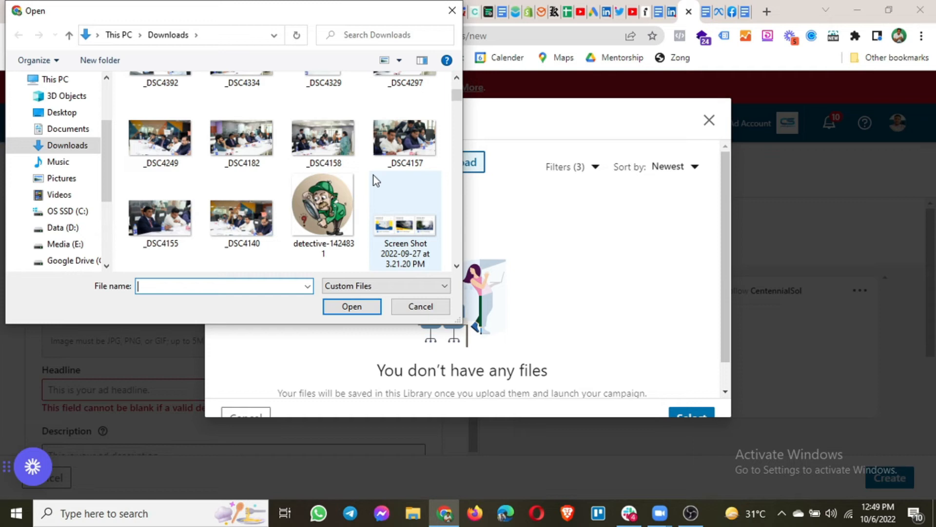
{"action": "scroll", "coordinate": [376, 180], "scroll_direction": "down", "scroll_amount": 1}
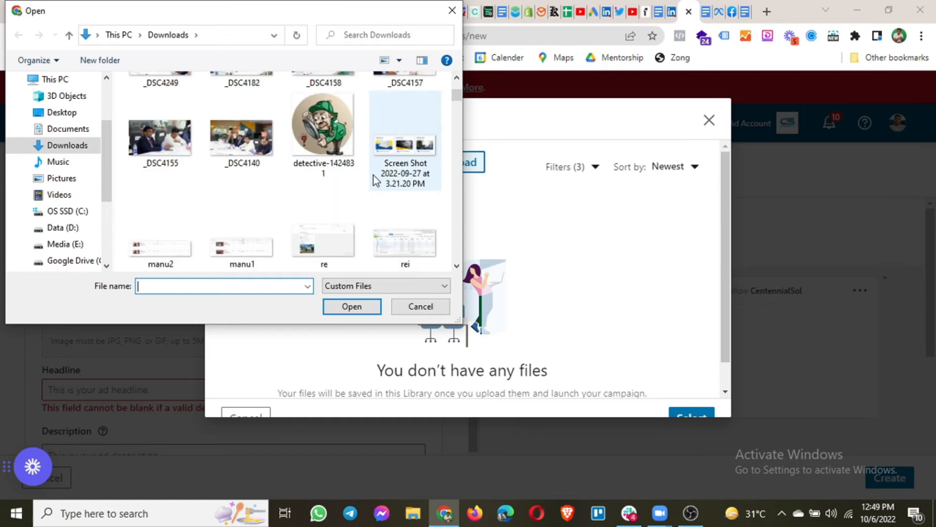
{"action": "scroll", "coordinate": [373, 175], "scroll_direction": "down", "scroll_amount": 3}
{"action": "scroll", "coordinate": [373, 174], "scroll_direction": "down", "scroll_amount": 3}
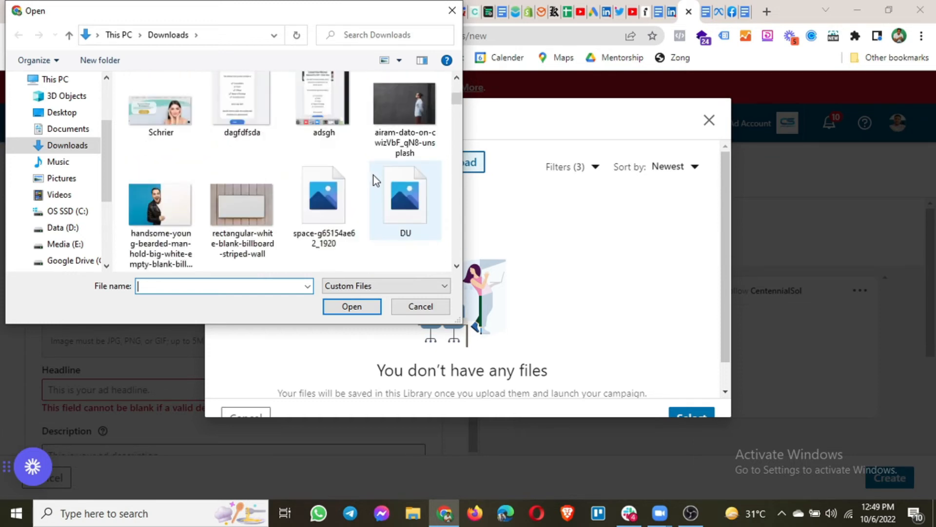
{"action": "scroll", "coordinate": [373, 174], "scroll_direction": "down", "scroll_amount": 1}
{"action": "scroll", "coordinate": [373, 175], "scroll_direction": "up", "scroll_amount": 1}
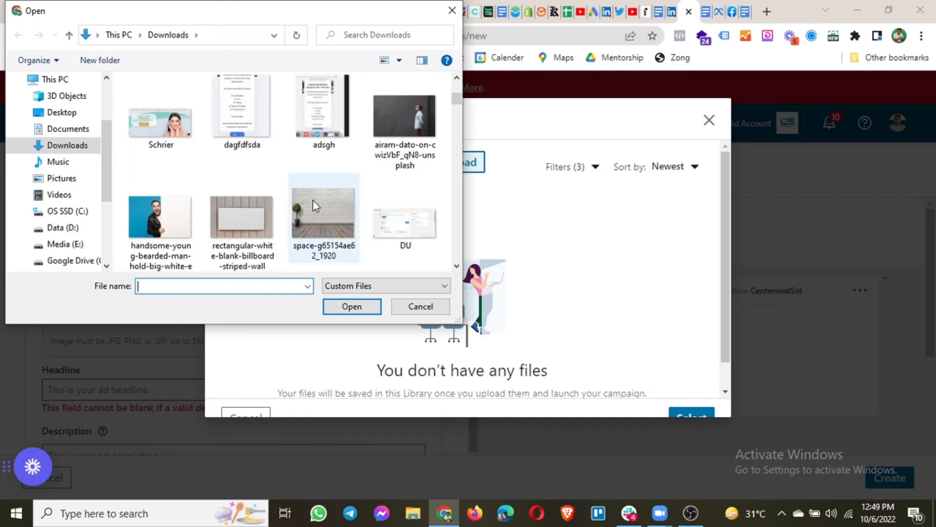
{"action": "double_click", "coordinate": [148, 223]}
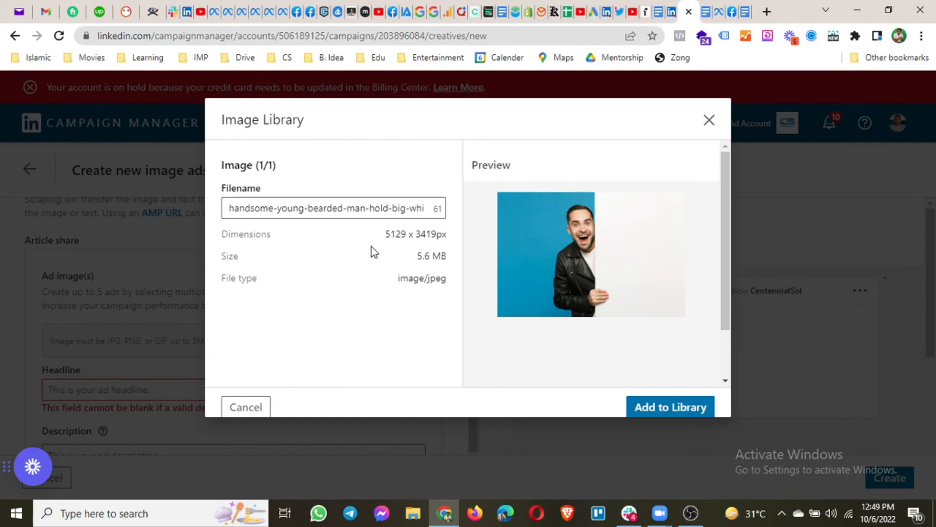
Add the photo to the library and select it as the ad image
{"action": "left_click", "coordinate": [678, 410]}
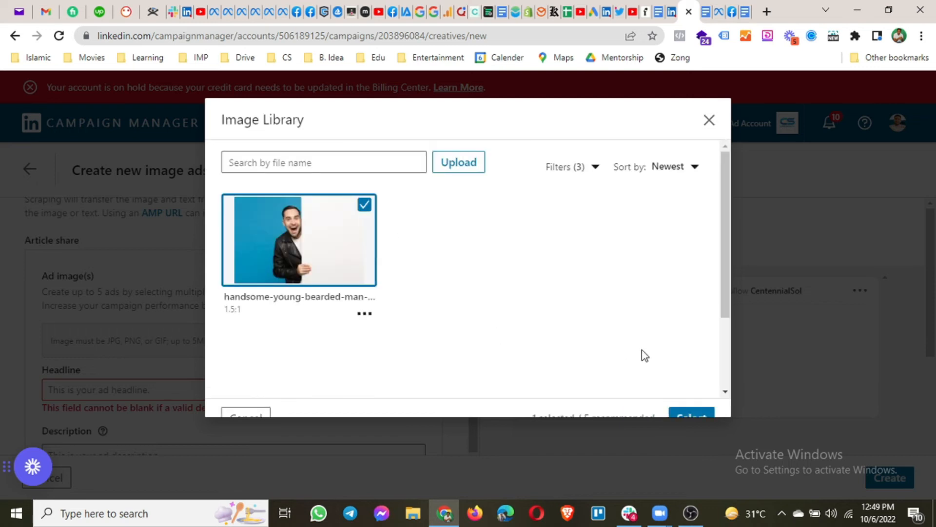
{"action": "scroll", "coordinate": [668, 376], "scroll_direction": "down", "scroll_amount": 2}
{"action": "left_click", "coordinate": [694, 418]}
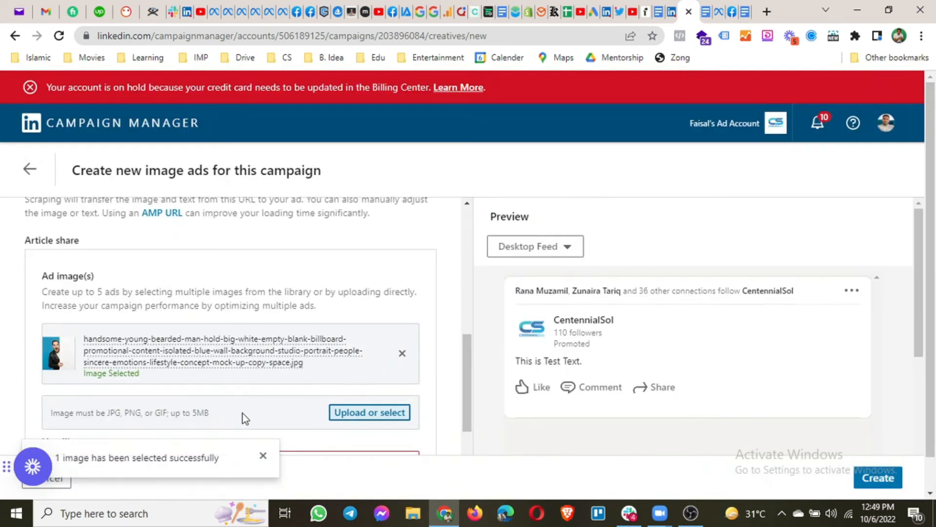
Enter headline 'Test Headline' and description 'Test Description' for the image ad
{"action": "scroll", "coordinate": [215, 383], "scroll_direction": "down", "scroll_amount": 2}
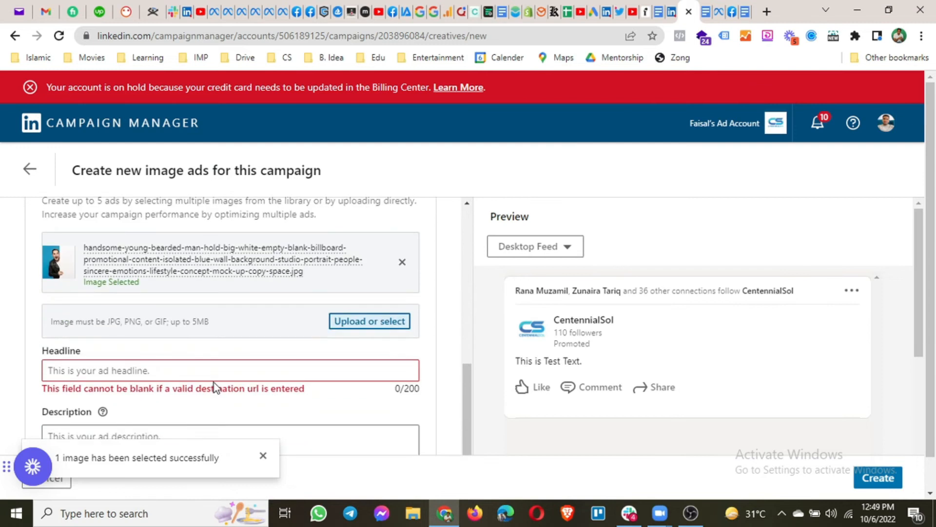
{"action": "left_click", "coordinate": [117, 373]}
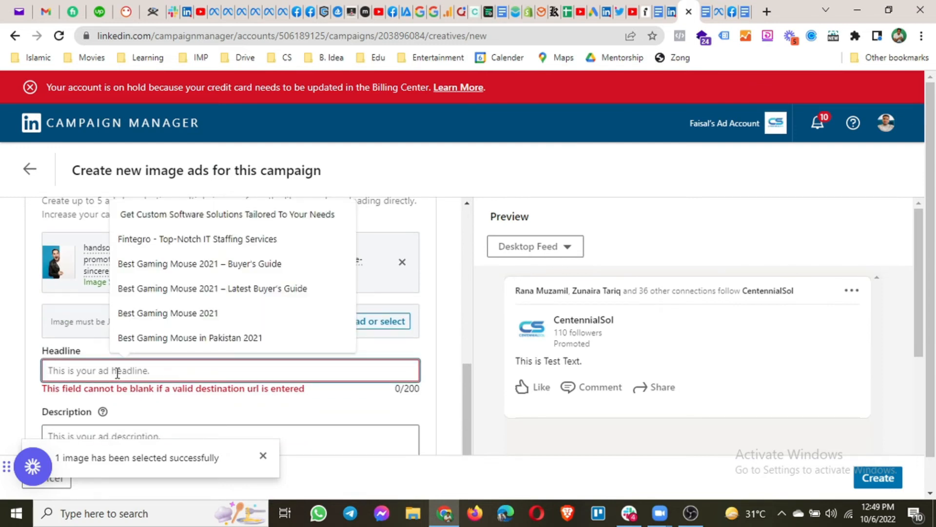
{"action": "type", "text": "Tees"}
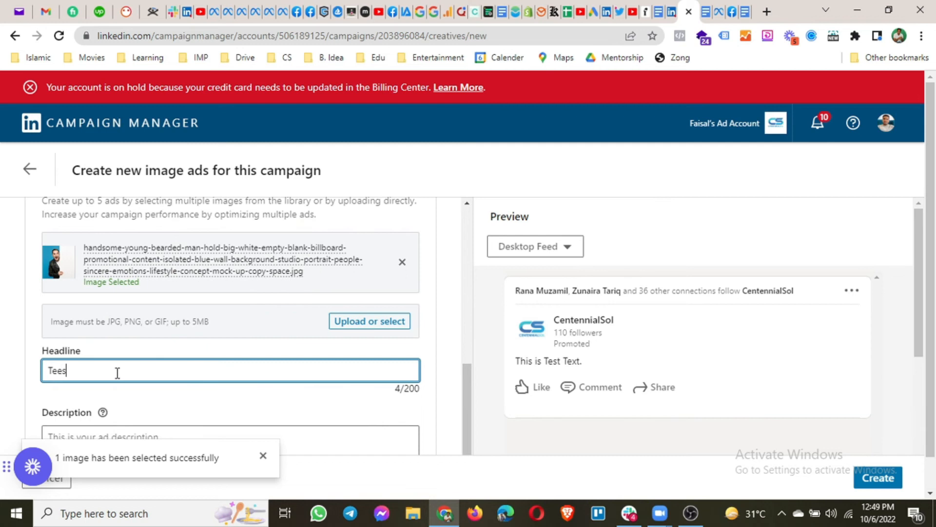
{"action": "type", "text": "tt Headline"}
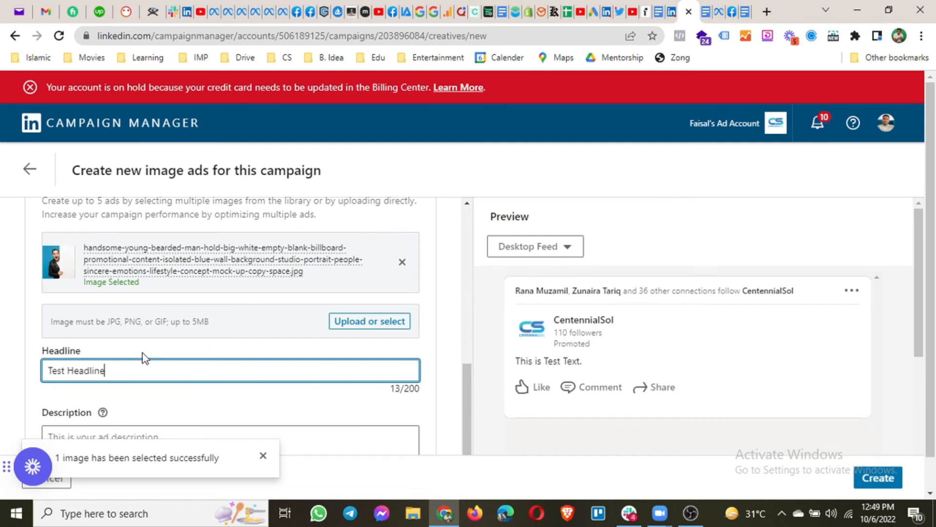
{"action": "scroll", "coordinate": [180, 375], "scroll_direction": "down", "scroll_amount": 2}
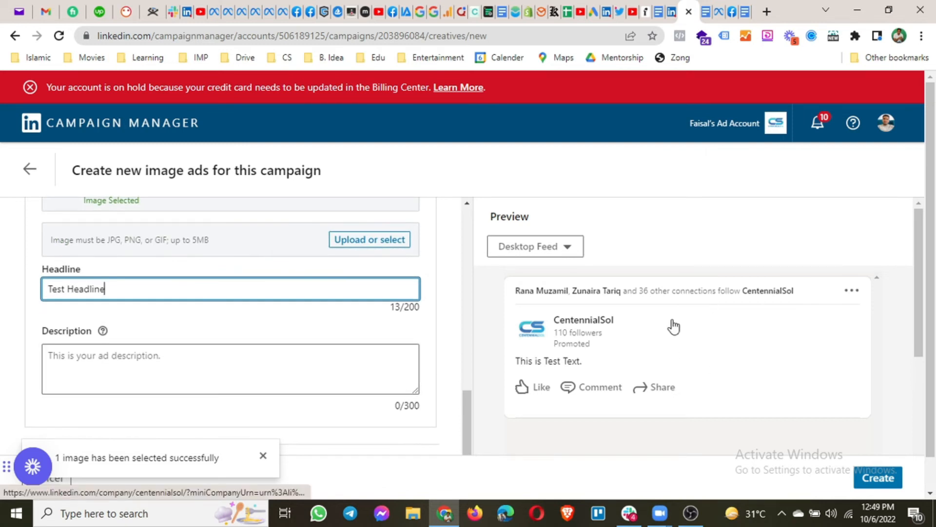
{"action": "scroll", "coordinate": [677, 322], "scroll_direction": "down", "scroll_amount": 3}
{"action": "scroll", "coordinate": [676, 322], "scroll_direction": "down", "scroll_amount": 1}
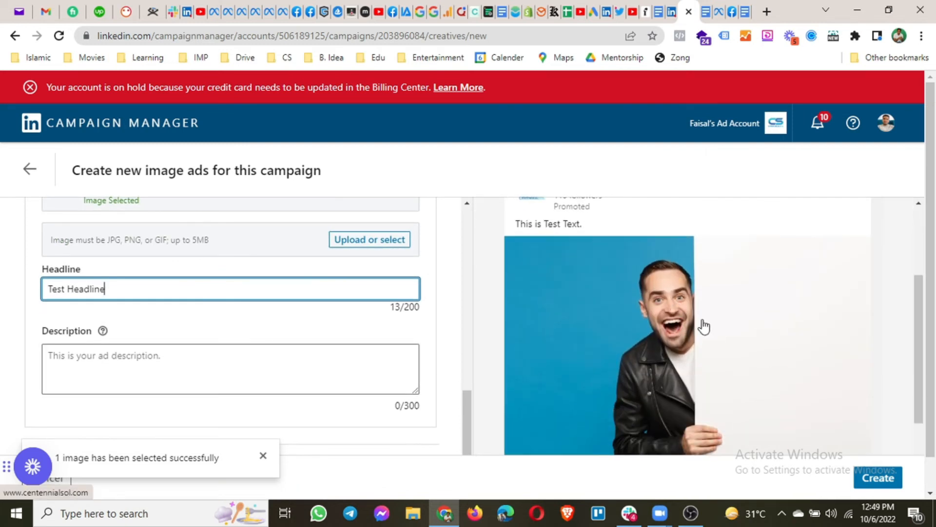
{"action": "scroll", "coordinate": [701, 326], "scroll_direction": "up", "scroll_amount": 1}
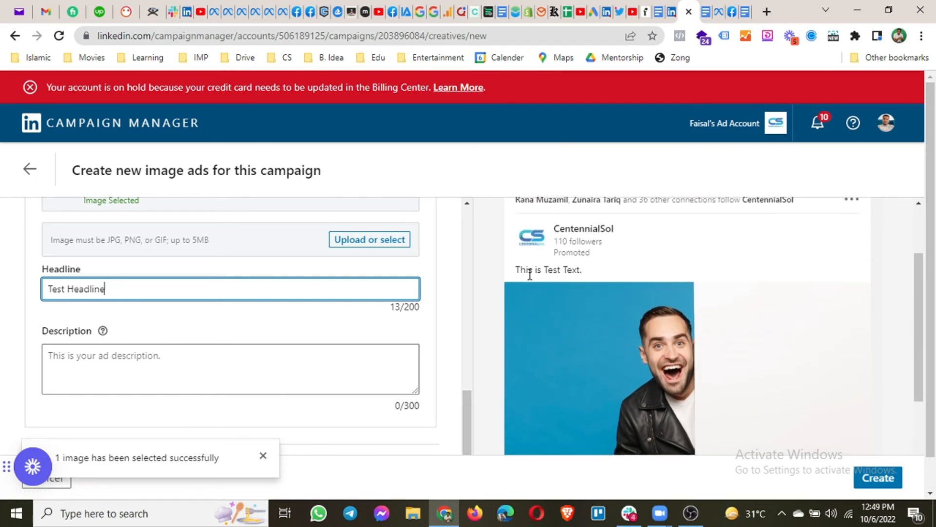
{"action": "scroll", "coordinate": [620, 271], "scroll_direction": "down", "scroll_amount": 3}
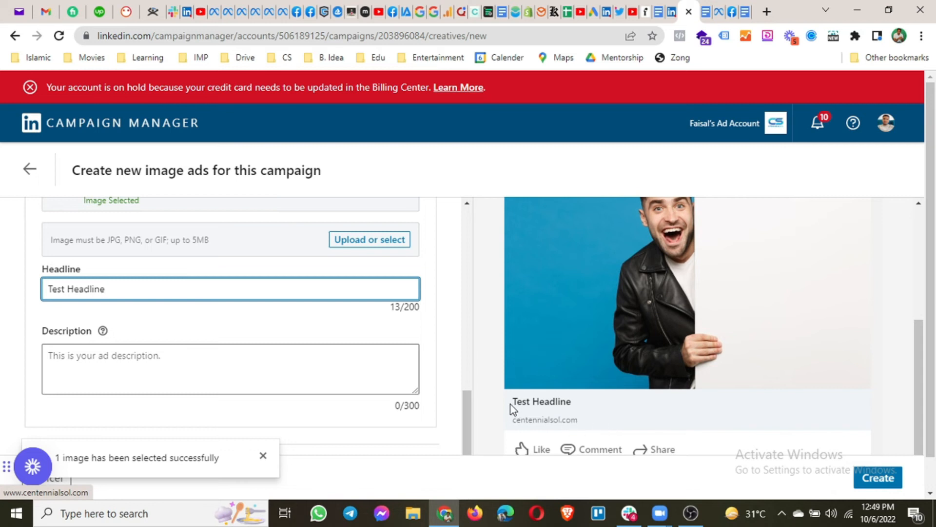
{"action": "left_click", "coordinate": [143, 365]}
{"action": "type", "text": "Test Description"}
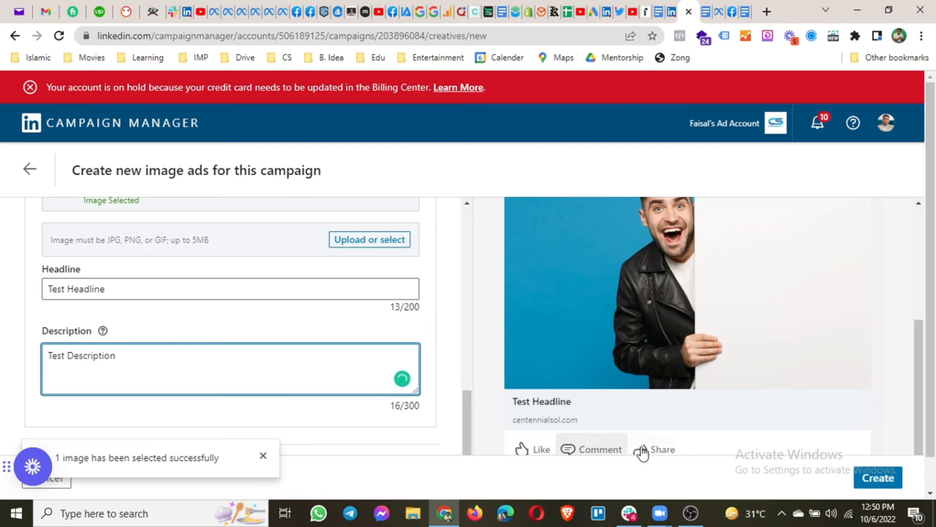
{"action": "left_click", "coordinate": [439, 387]}
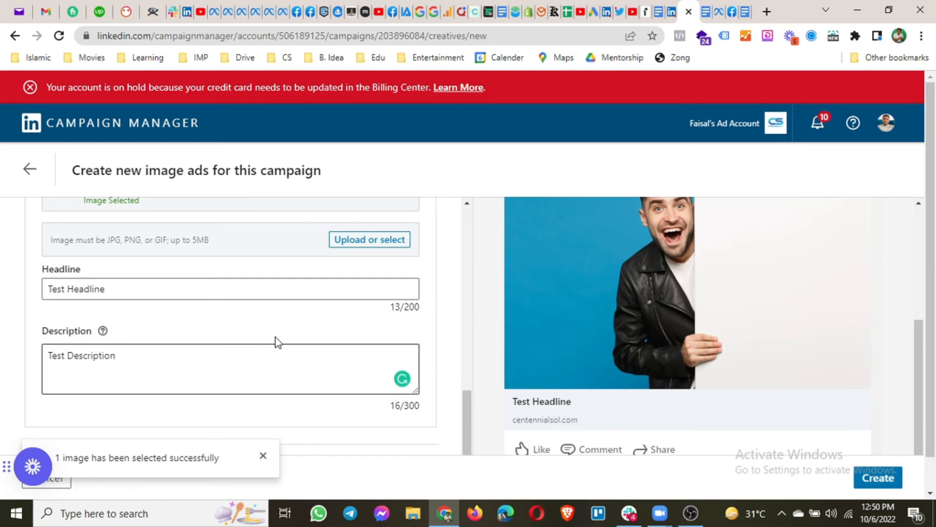
{"action": "scroll", "coordinate": [276, 337], "scroll_direction": "down", "scroll_amount": 1}
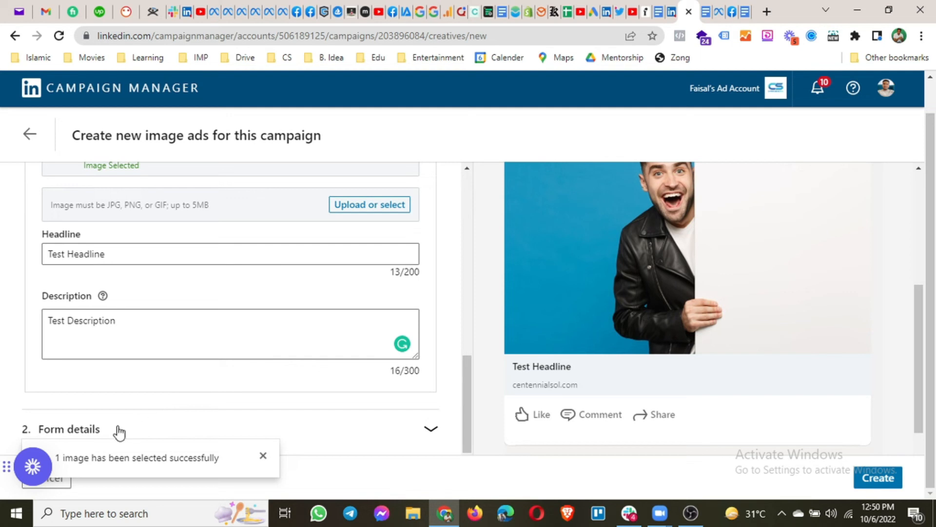
In Form details, keep the Sign Up call-to-action and choose Create new... for the form
{"action": "left_click", "coordinate": [428, 429]}
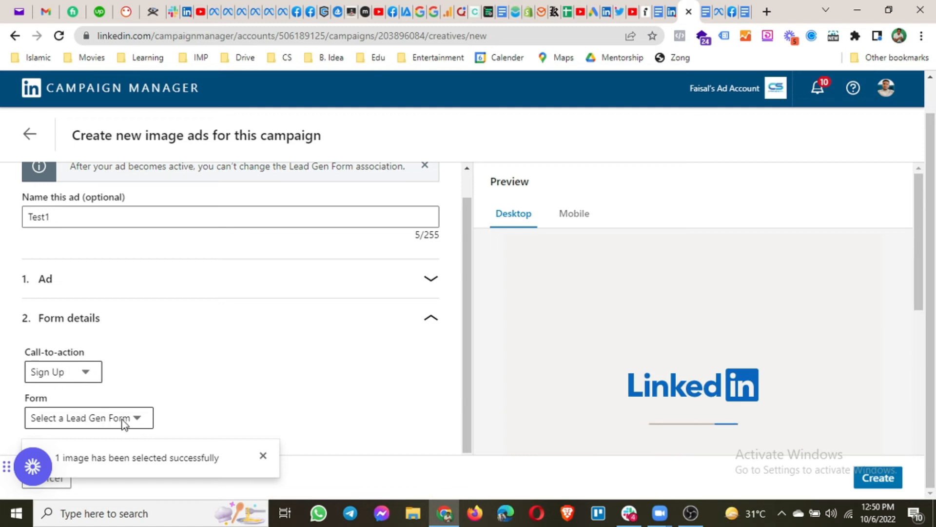
{"action": "left_click", "coordinate": [88, 373]}
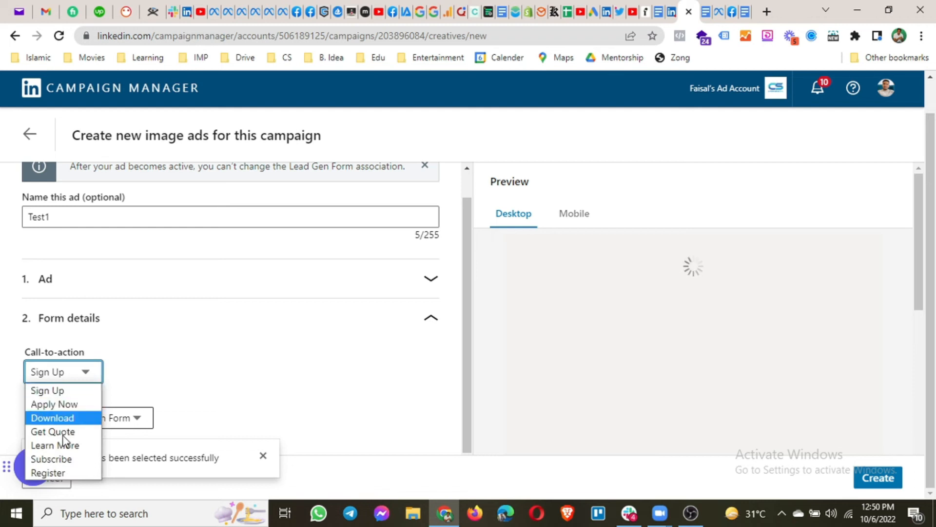
{"action": "left_click", "coordinate": [70, 393]}
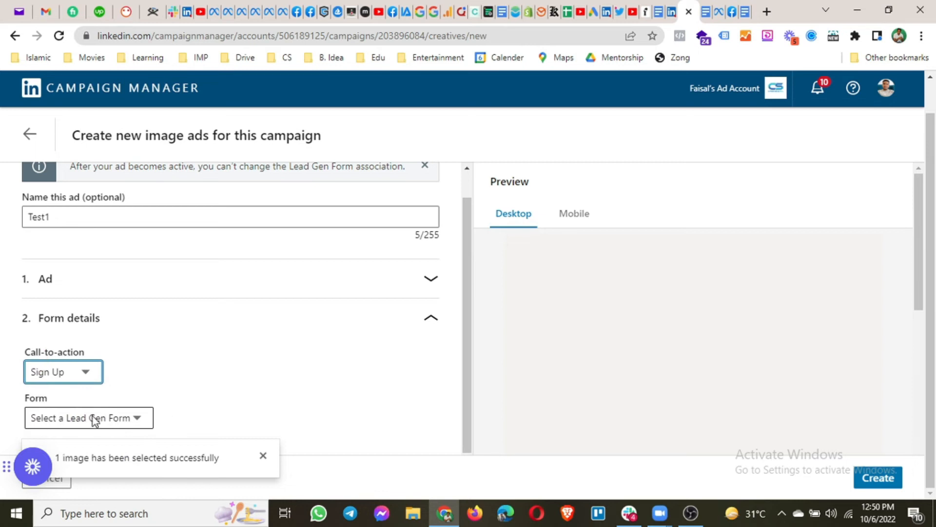
{"action": "left_click", "coordinate": [95, 420]}
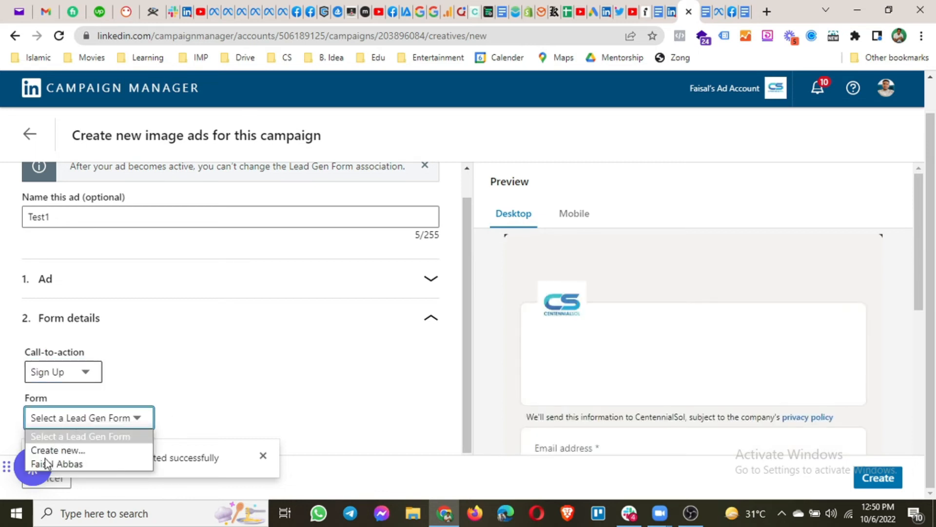
{"action": "left_click", "coordinate": [73, 450]}
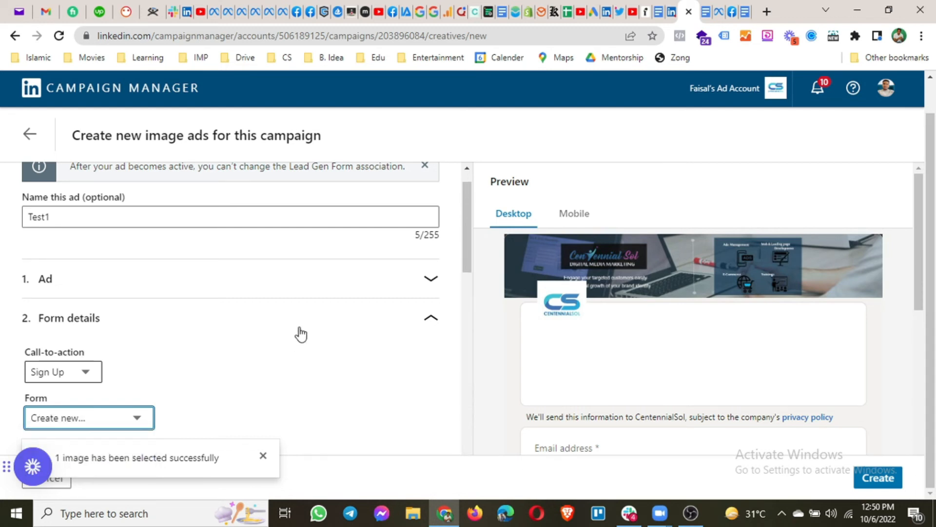
Rename the lead form to 'Test Form 1'
{"action": "scroll", "coordinate": [302, 332], "scroll_direction": "down", "scroll_amount": 4}
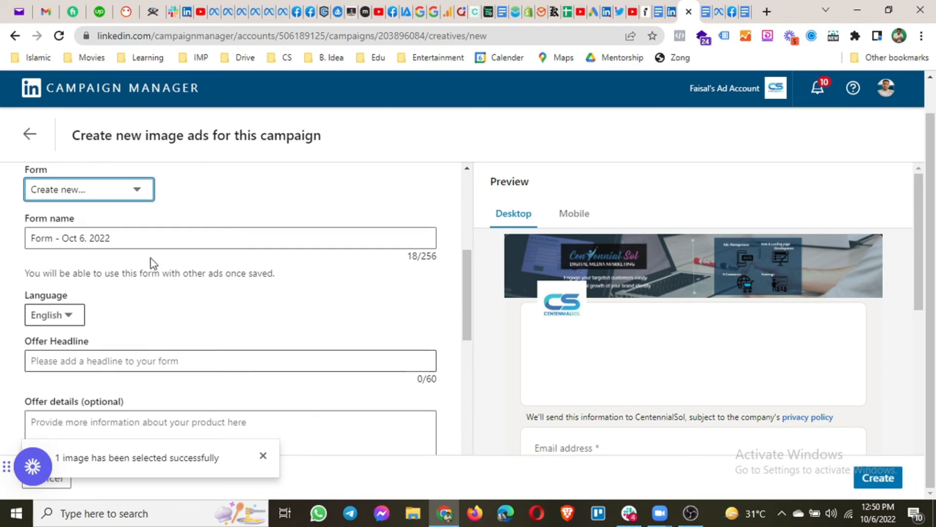
{"action": "left_click_drag", "start_coordinate": [131, 240], "coordinate": [52, 242]}
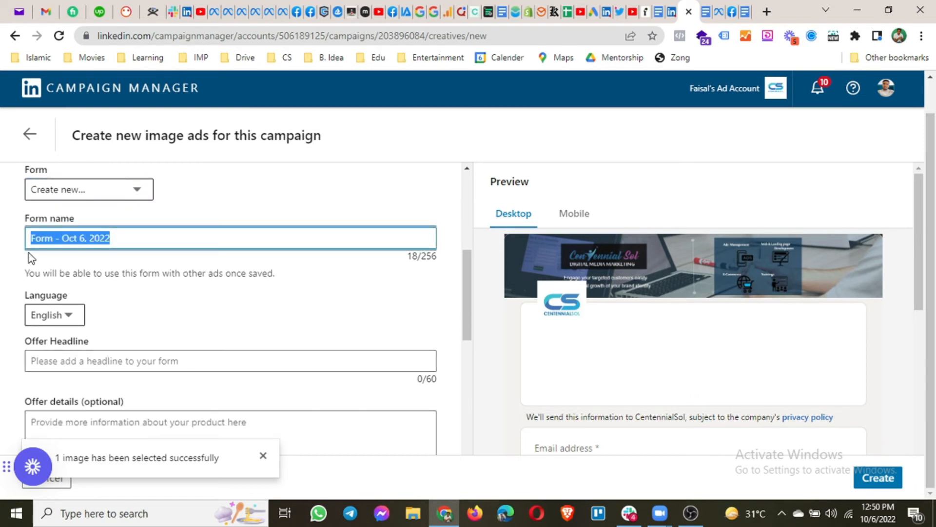
{"action": "type", "text": "Test"}
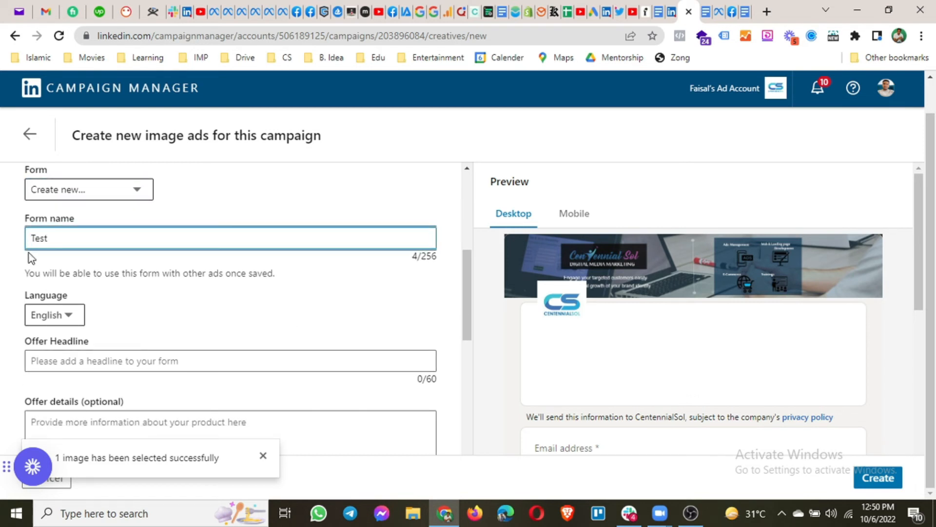
{"action": "type", "text": "1"}
{"action": "key", "text": "BackSpace"}
{"action": "type", "text": "From 1"}
{"action": "key", "text": "BackSpace"}
{"action": "key", "text": "BackSpace"}
{"action": "key", "text": "BackSpace"}
{"action": "key", "text": "BackSpace"}
{"action": "key", "text": "BackSpace"}
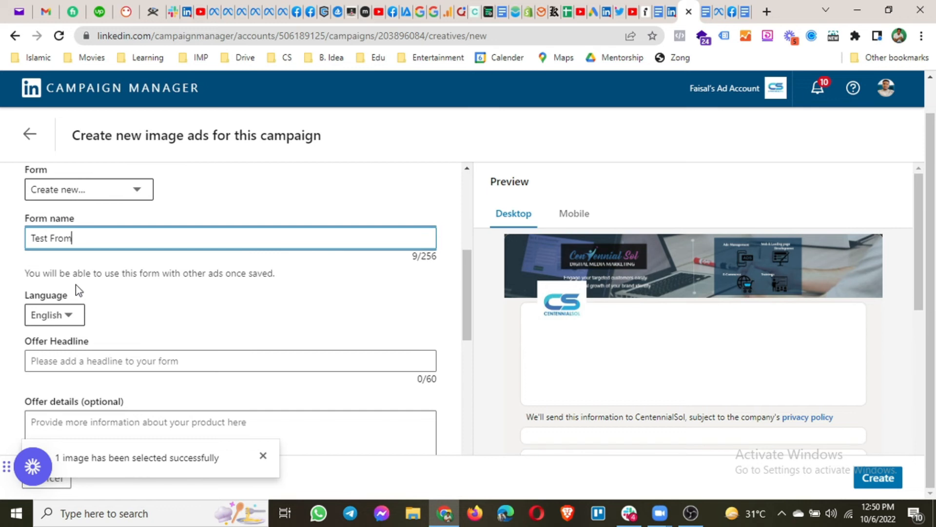
{"action": "type", "text": "orm 1"}
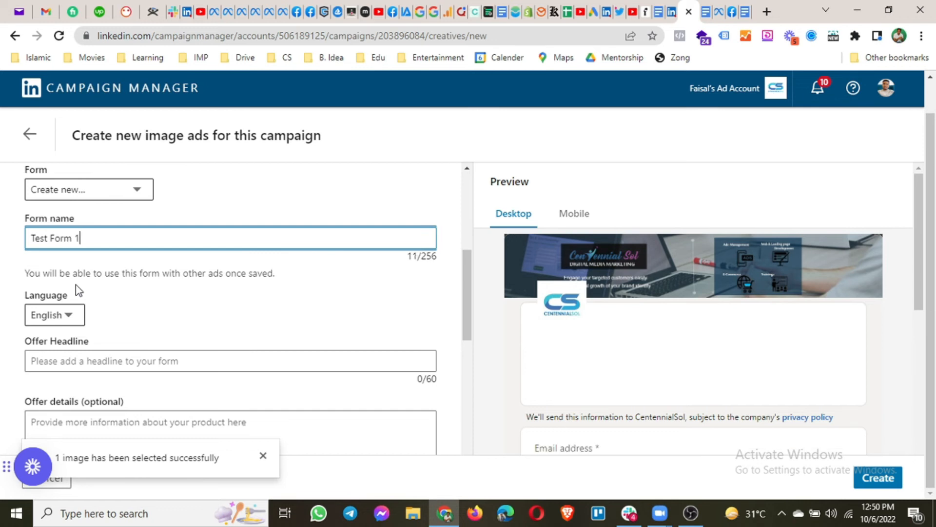
{"action": "scroll", "coordinate": [76, 286], "scroll_direction": "up", "scroll_amount": 1}
{"action": "scroll", "coordinate": [80, 288], "scroll_direction": "down", "scroll_amount": 3}
Set the offer headline to 'Request A Demo' and offer details to 'This is simple test.'
{"action": "left_click", "coordinate": [92, 268]}
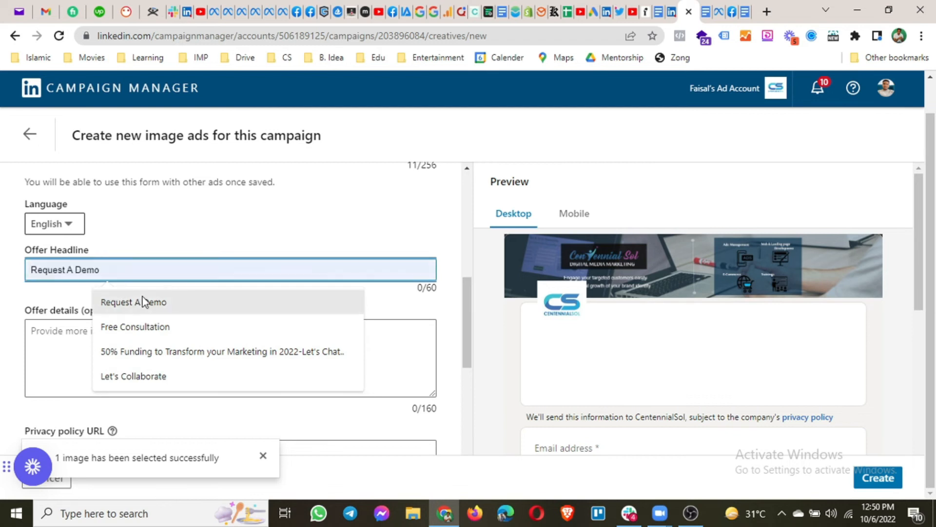
{"action": "left_click", "coordinate": [152, 303]}
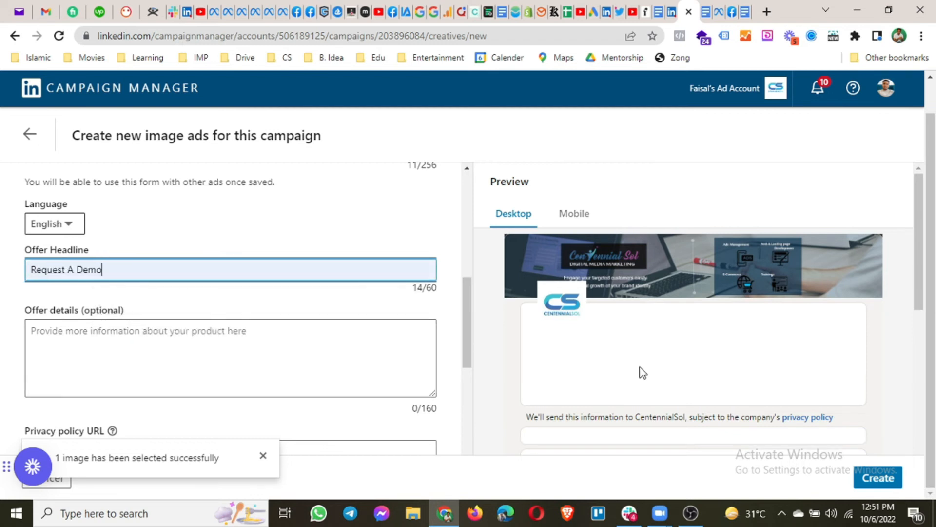
{"action": "scroll", "coordinate": [667, 346], "scroll_direction": "down", "scroll_amount": 1}
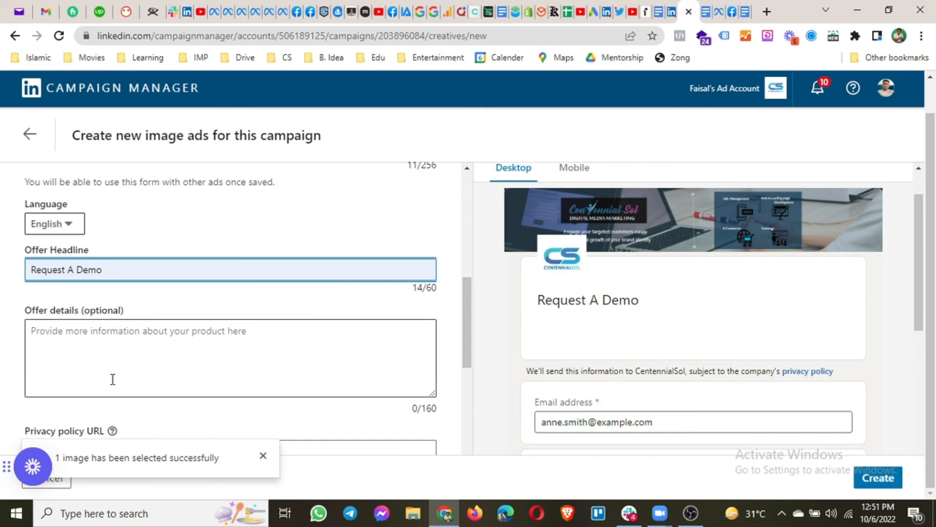
{"action": "left_click", "coordinate": [115, 345]}
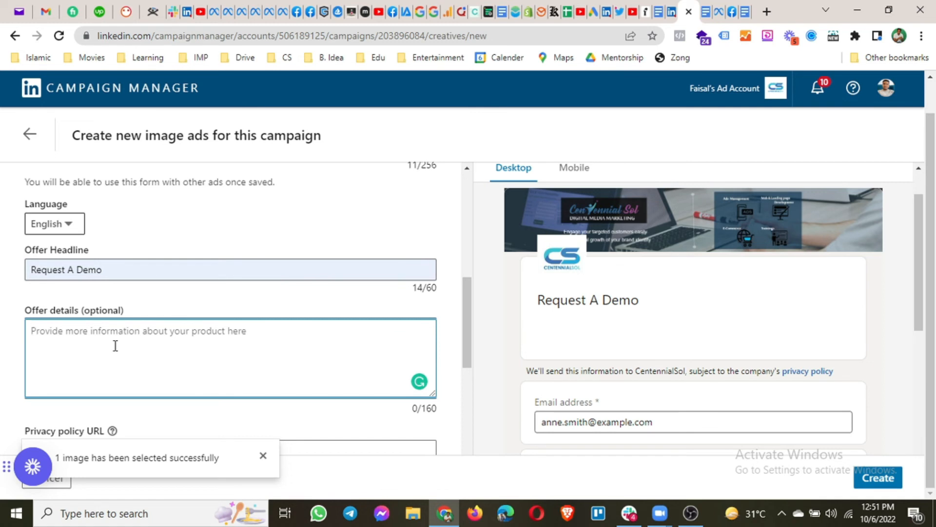
{"action": "type", "text": "This is simpe"}
{"action": "key", "text": "BackSpace"}
{"action": "type", "text": "le "}
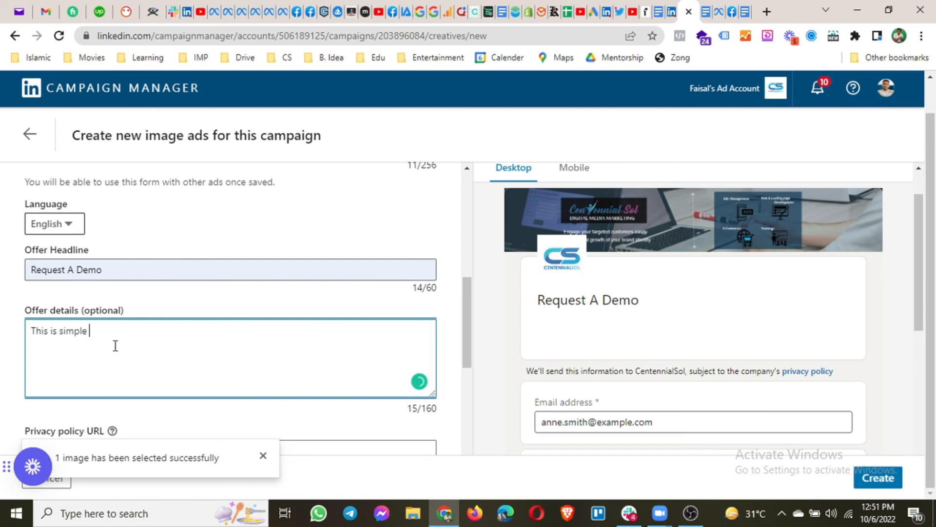
{"action": "type", "text": "test."}
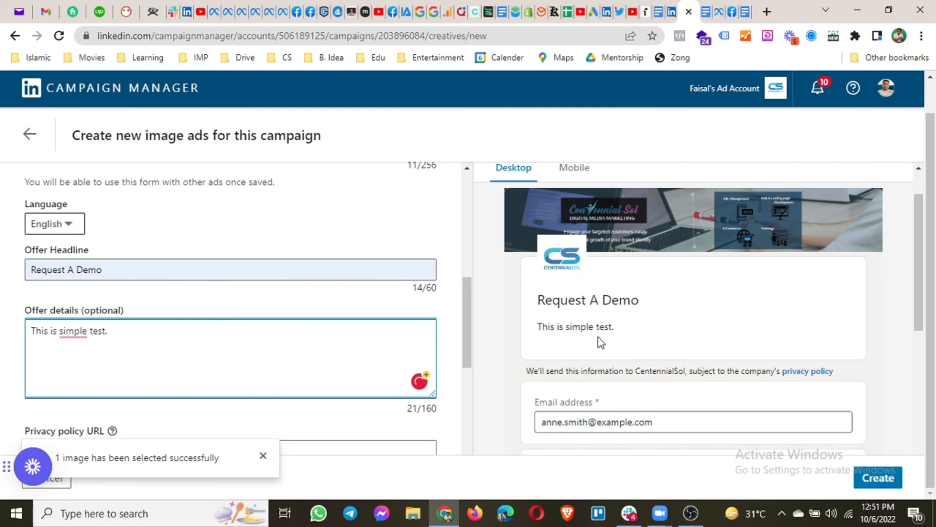
{"action": "scroll", "coordinate": [171, 331], "scroll_direction": "down", "scroll_amount": 3}
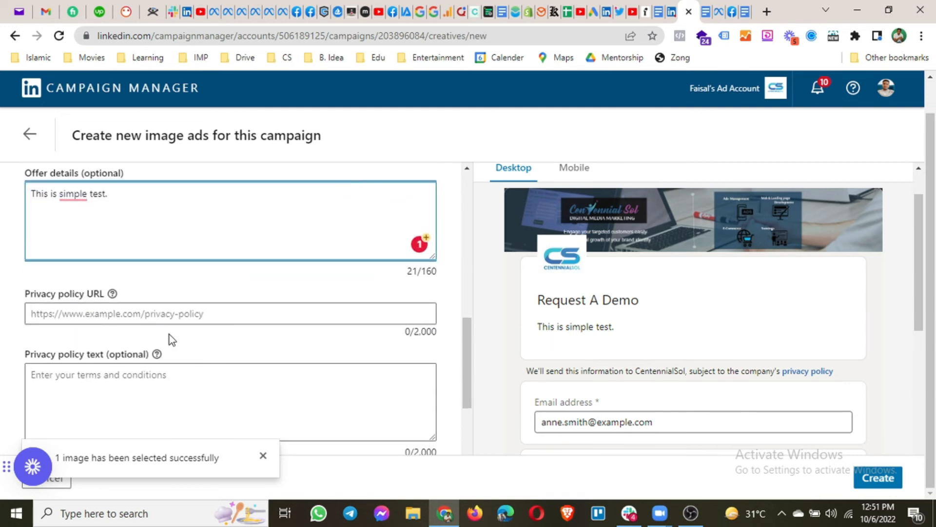
Enter centennialsol.com/privacy-policy as the privacy policy URL
{"action": "left_click_drag", "start_coordinate": [26, 294], "coordinate": [104, 292]}
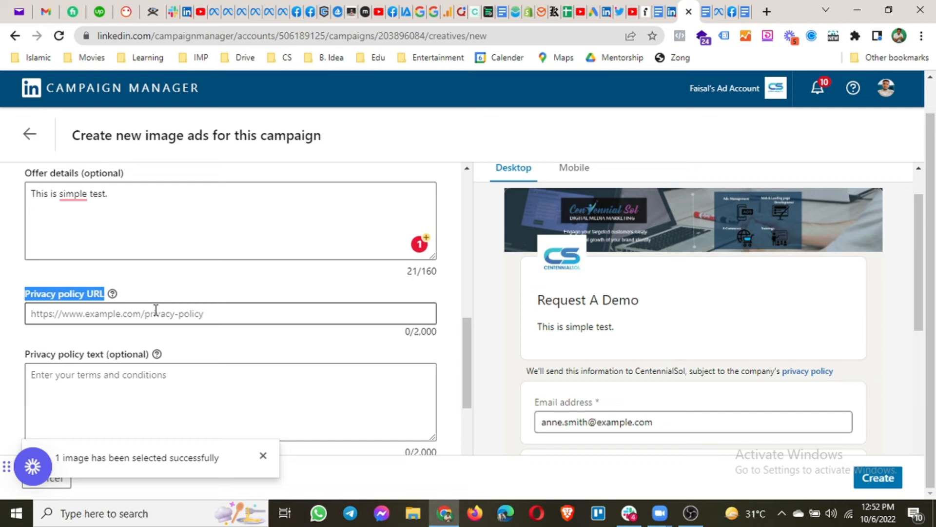
{"action": "left_click", "coordinate": [155, 311]}
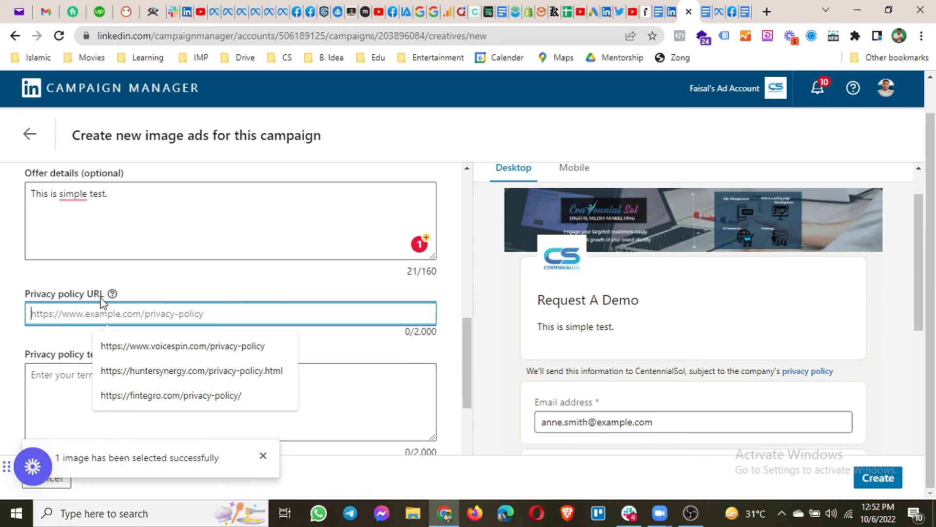
{"action": "type", "text": "center"}
{"action": "type", "text": "nialsol."}
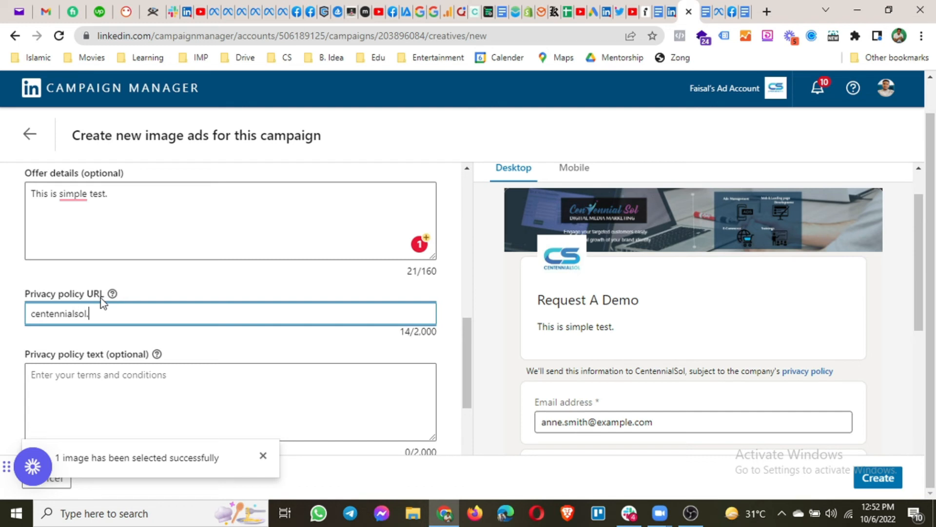
{"action": "type", "text": "com/privacy-policy"}
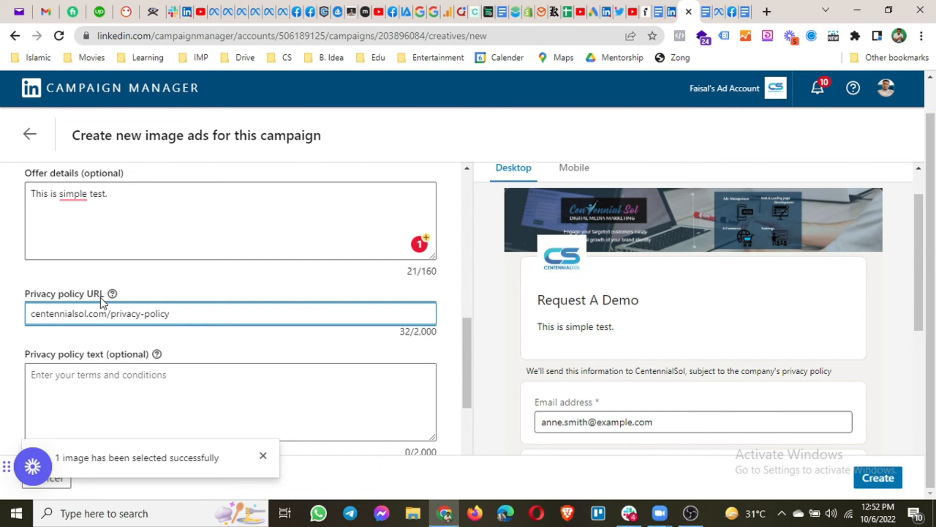
{"action": "left_click", "coordinate": [144, 401]}
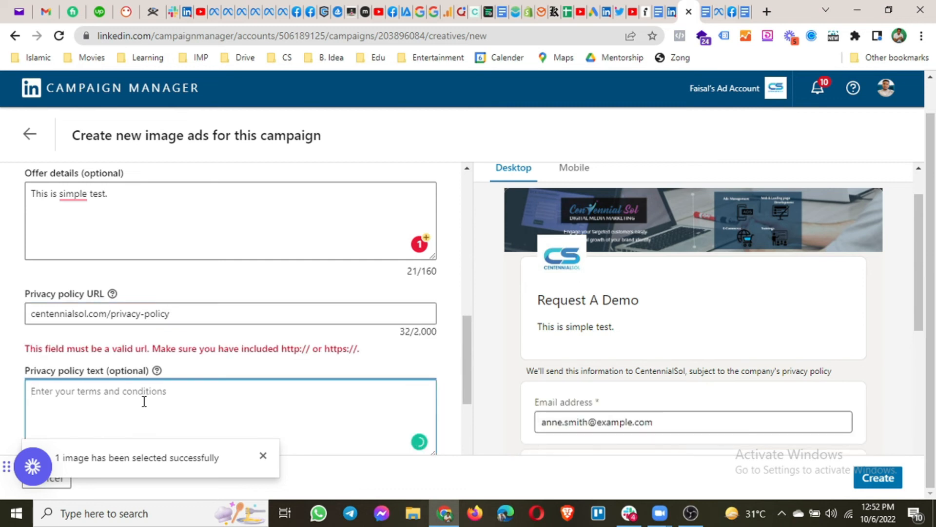
{"action": "left_click", "coordinate": [34, 313]}
{"action": "type", "text": "https"}
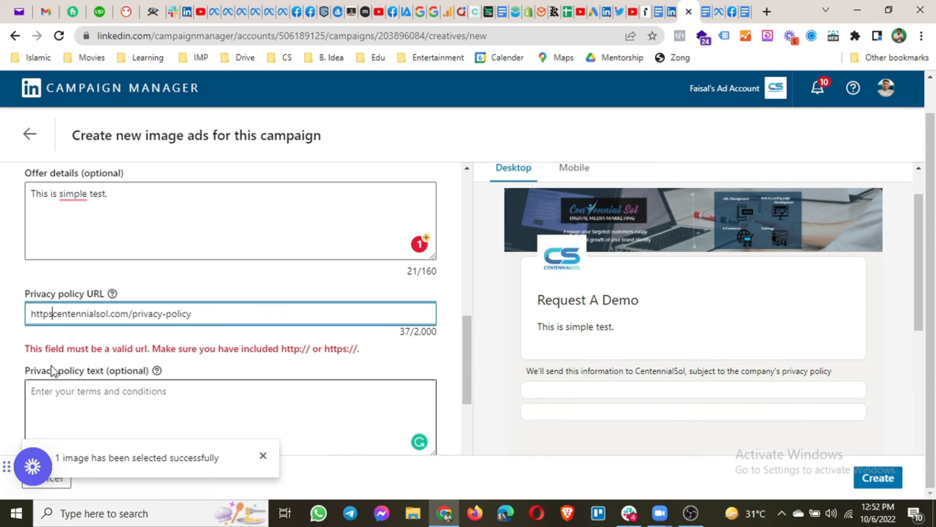
{"action": "type", "text": "://"}
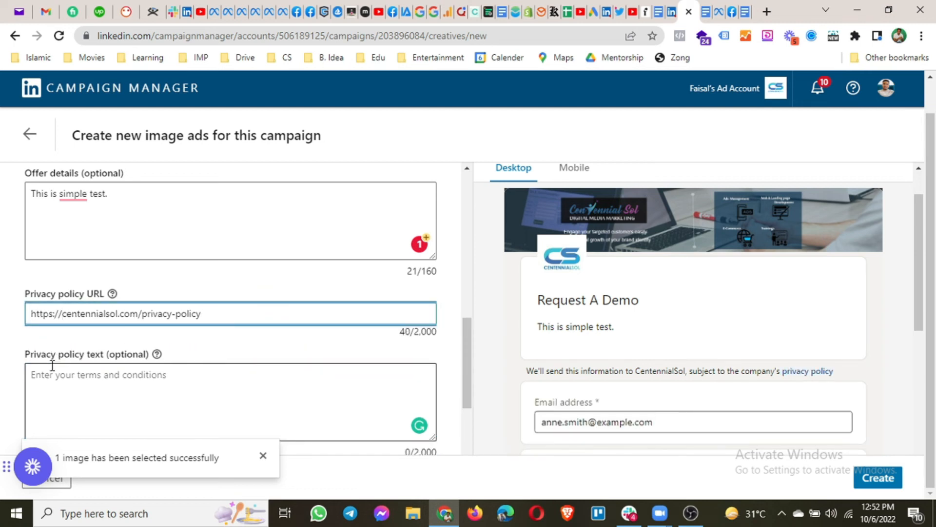
{"action": "scroll", "coordinate": [163, 385], "scroll_direction": "down", "scroll_amount": 2}
{"action": "left_click", "coordinate": [28, 266]}
{"action": "triple_click", "coordinate": [27, 265]}
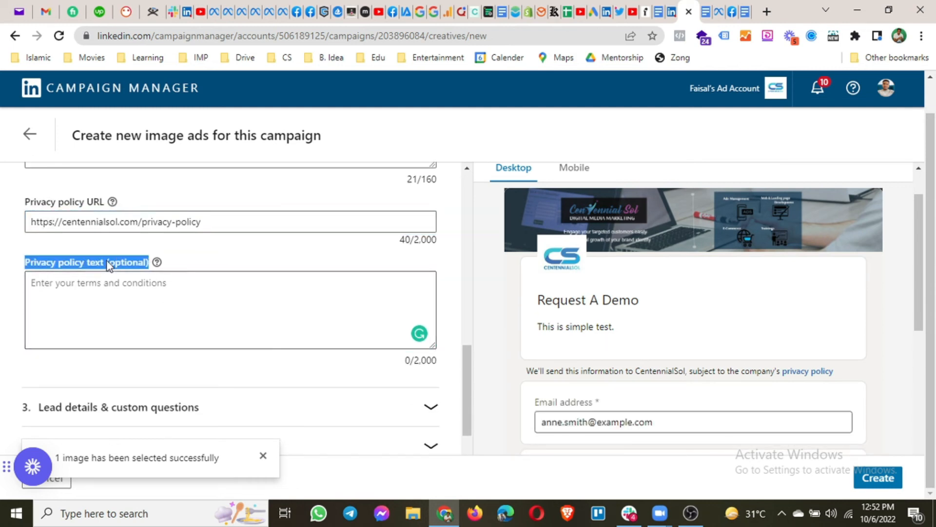
{"action": "left_click", "coordinate": [126, 296]}
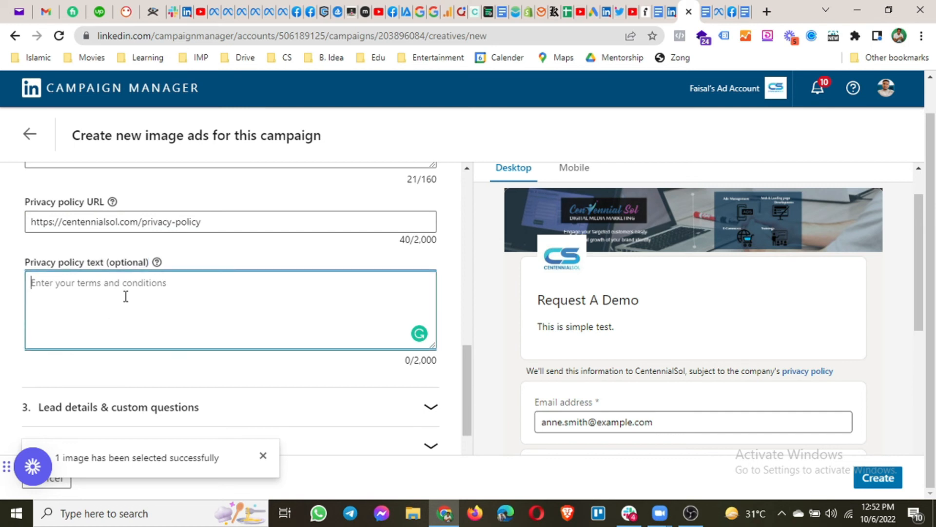
Add Phone number from the Contact fields to the lead form's requested details
{"action": "scroll", "coordinate": [195, 360], "scroll_direction": "down", "scroll_amount": 1}
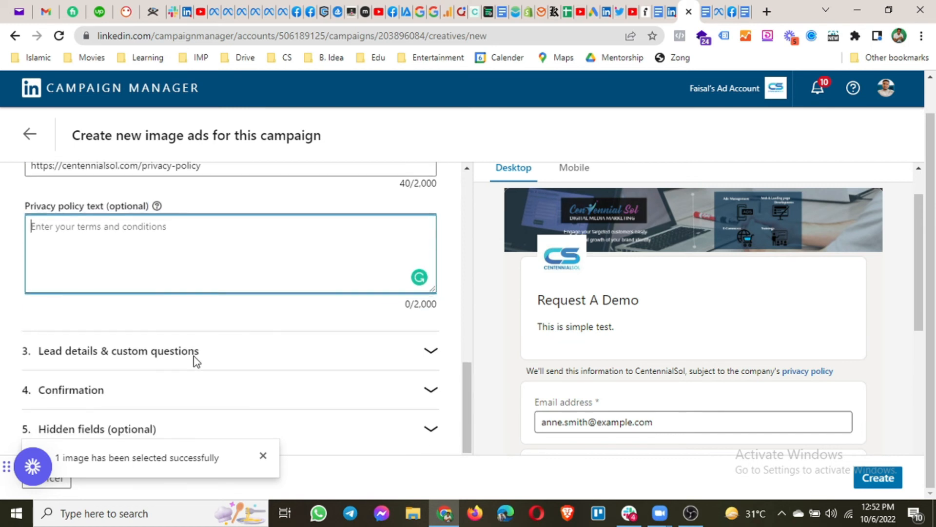
{"action": "left_click", "coordinate": [115, 351]}
{"action": "scroll", "coordinate": [142, 341], "scroll_direction": "down", "scroll_amount": 5}
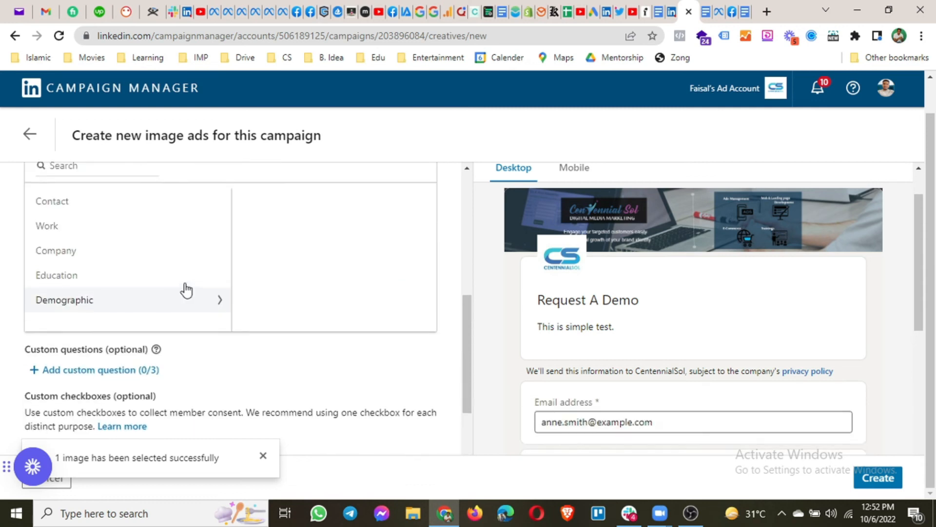
{"action": "scroll", "coordinate": [185, 290], "scroll_direction": "up", "scroll_amount": 3}
{"action": "scroll", "coordinate": [185, 288], "scroll_direction": "down", "scroll_amount": 1}
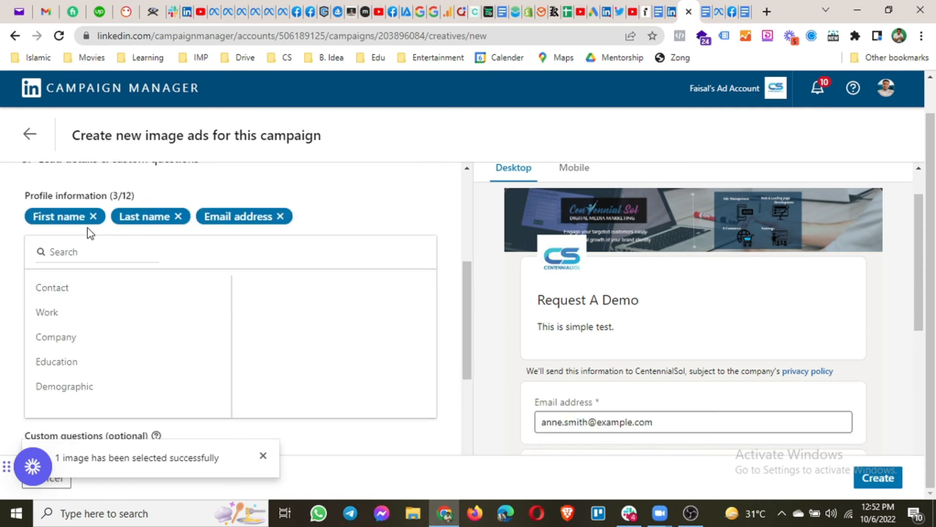
{"action": "left_click", "coordinate": [104, 296]}
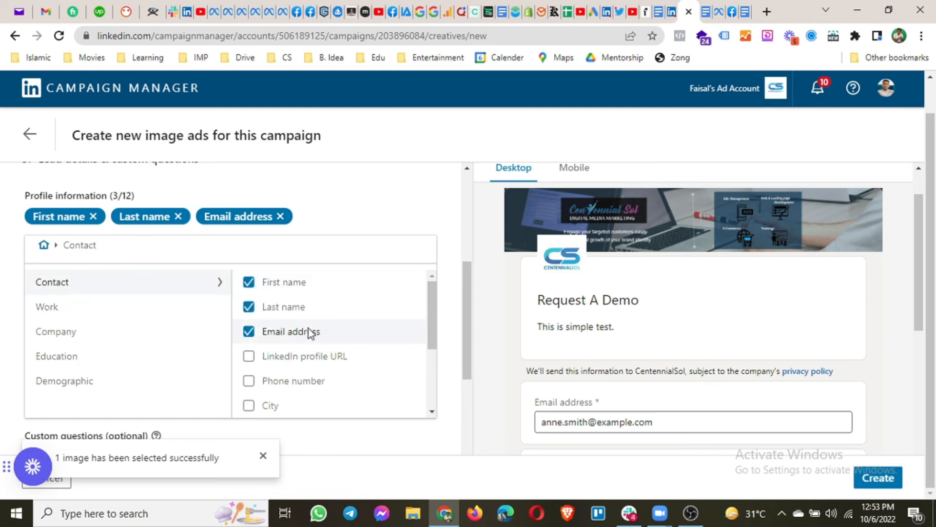
{"action": "left_click", "coordinate": [248, 380]}
Browse the Work, Company, Education and Demographic profile field categories
{"action": "scroll", "coordinate": [289, 360], "scroll_direction": "down", "scroll_amount": 2}
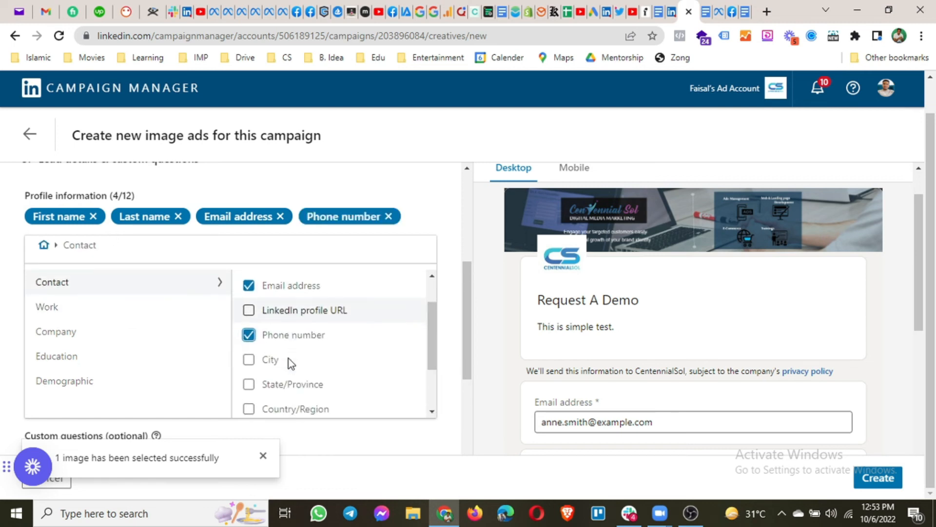
{"action": "scroll", "coordinate": [288, 363], "scroll_direction": "down", "scroll_amount": 4}
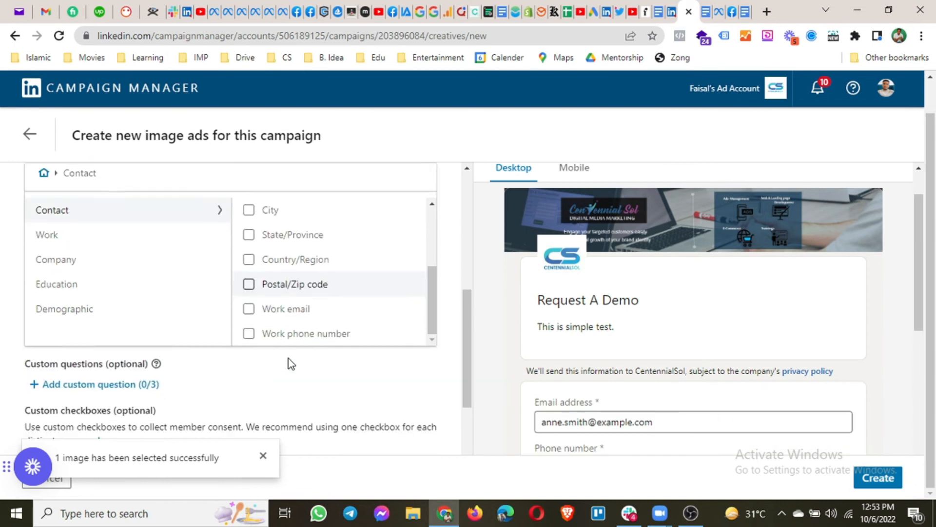
{"action": "scroll", "coordinate": [238, 400], "scroll_direction": "up", "scroll_amount": 2}
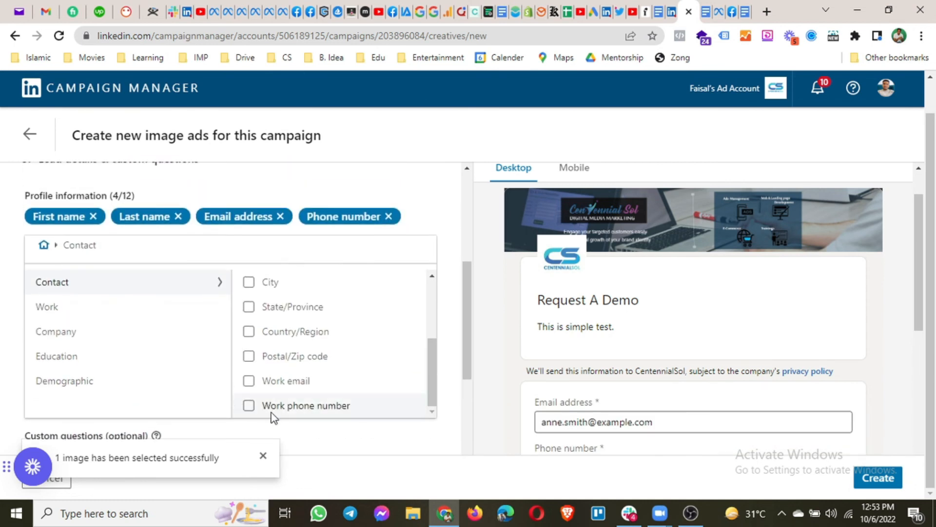
{"action": "left_click", "coordinate": [70, 303]}
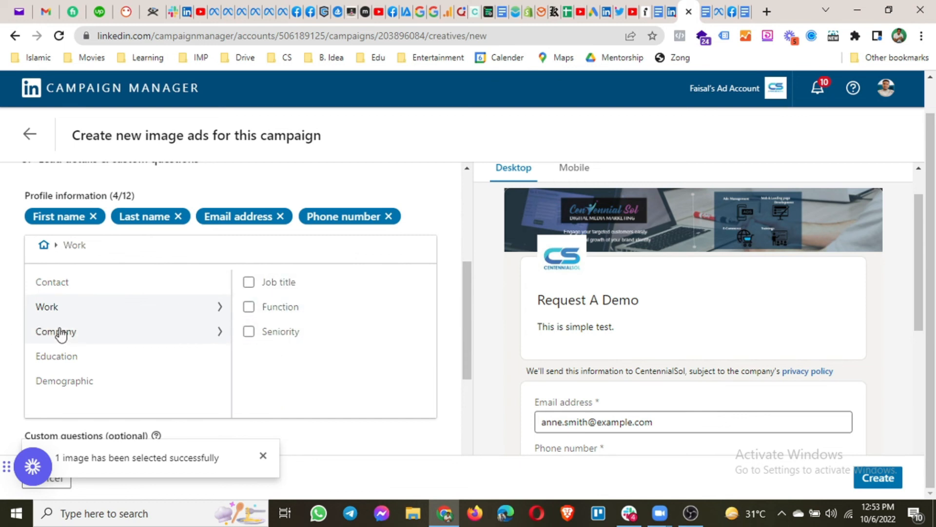
{"action": "left_click", "coordinate": [61, 330]}
{"action": "left_click", "coordinate": [77, 361]}
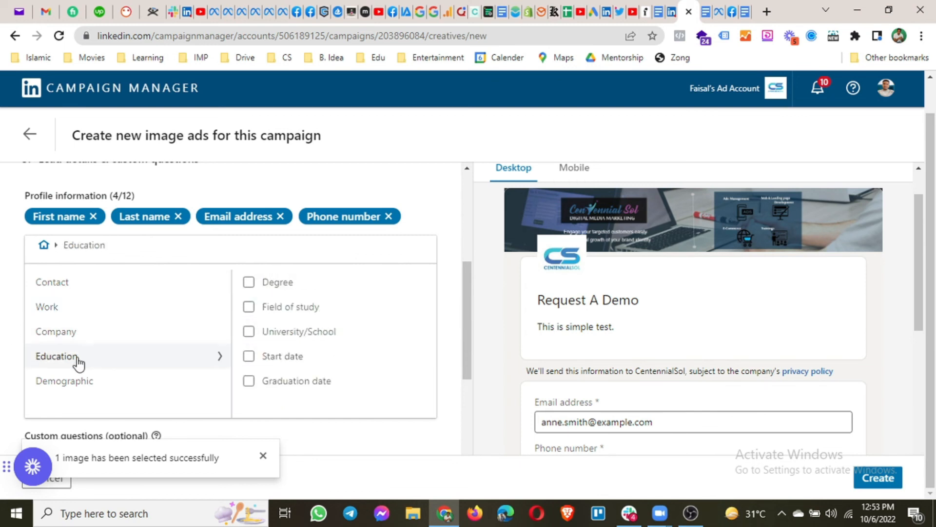
{"action": "left_click", "coordinate": [78, 393]}
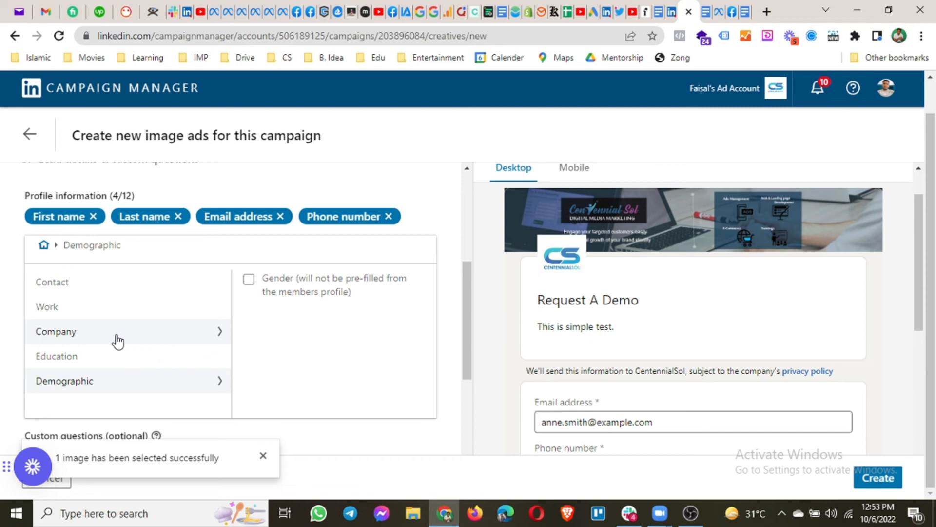
{"action": "scroll", "coordinate": [124, 341], "scroll_direction": "up", "scroll_amount": 1}
{"action": "scroll", "coordinate": [122, 341], "scroll_direction": "up", "scroll_amount": 1}
{"action": "scroll", "coordinate": [124, 340], "scroll_direction": "down", "scroll_amount": 6}
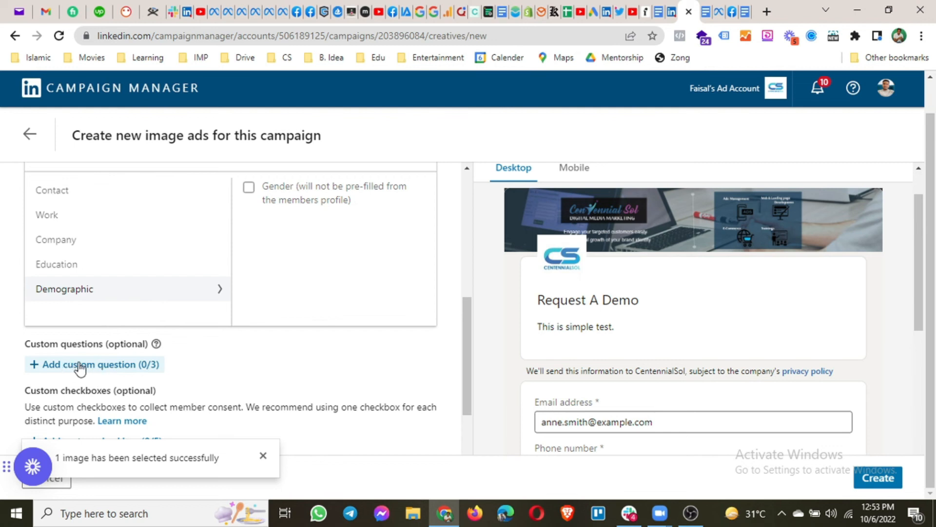
Add the custom question 'What is the size of your company?' to the lead form
{"action": "left_click", "coordinate": [104, 367]}
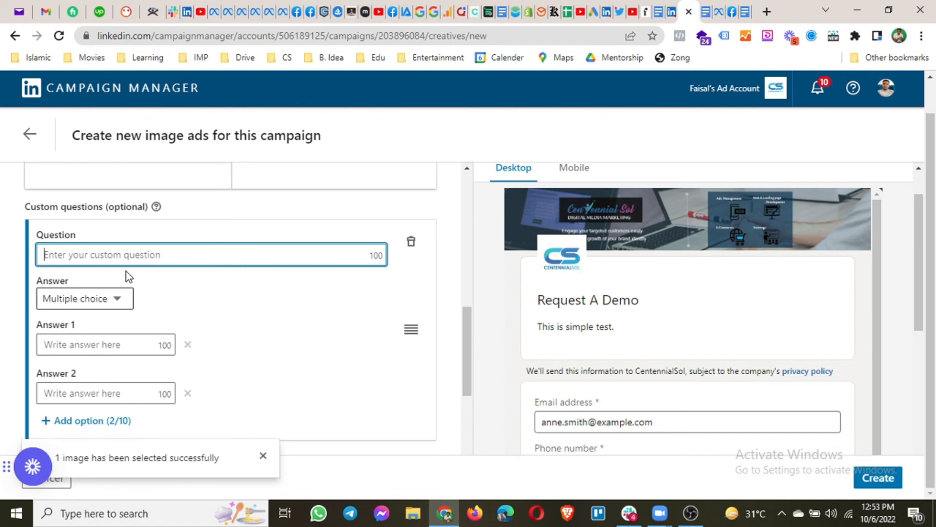
{"action": "type", "text": "What is the size of your compa"}
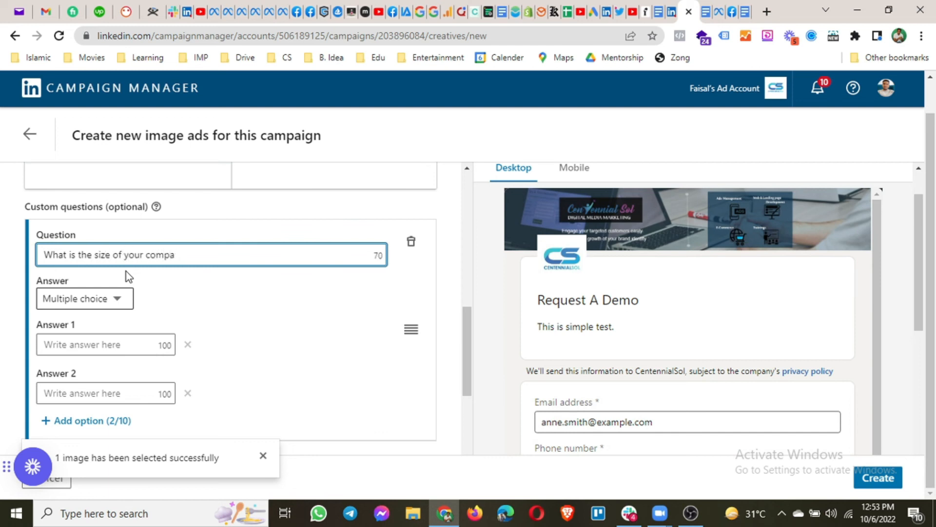
{"action": "key", "text": "BackSpace"}
{"action": "type", "text": "ny???"}
{"action": "key", "text": "BackSpace"}
{"action": "key", "text": "BackSpace"}
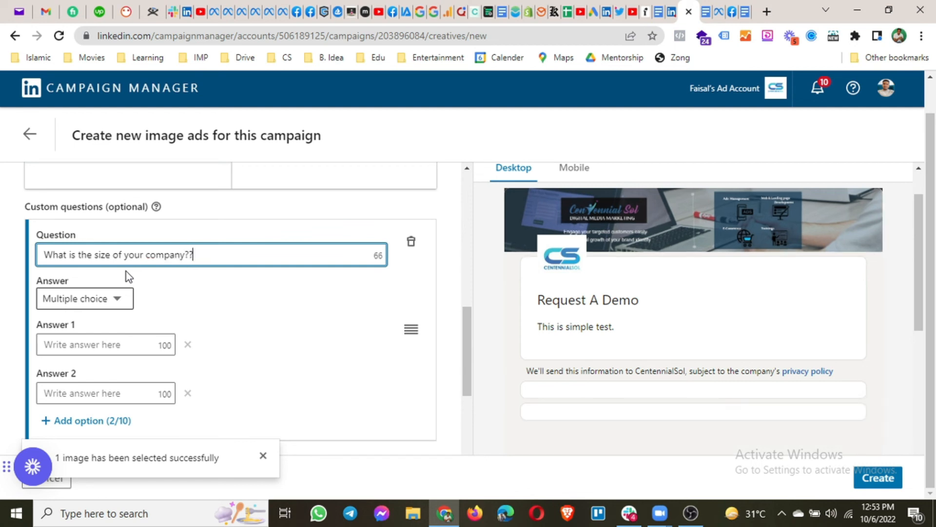
Keep Multiple choice as the answer type, with answers 0-10 and 10-100
{"action": "left_click", "coordinate": [73, 299]}
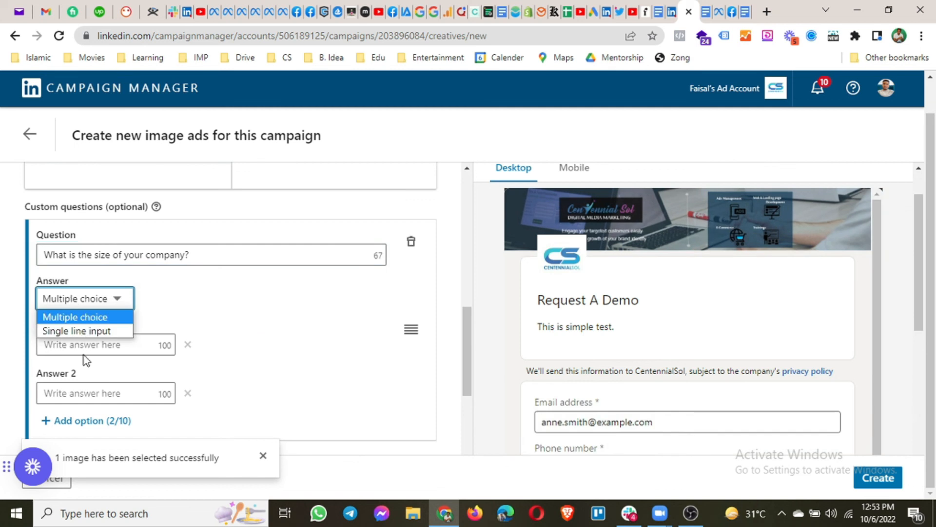
{"action": "left_click", "coordinate": [86, 317]}
{"action": "left_click", "coordinate": [81, 345]}
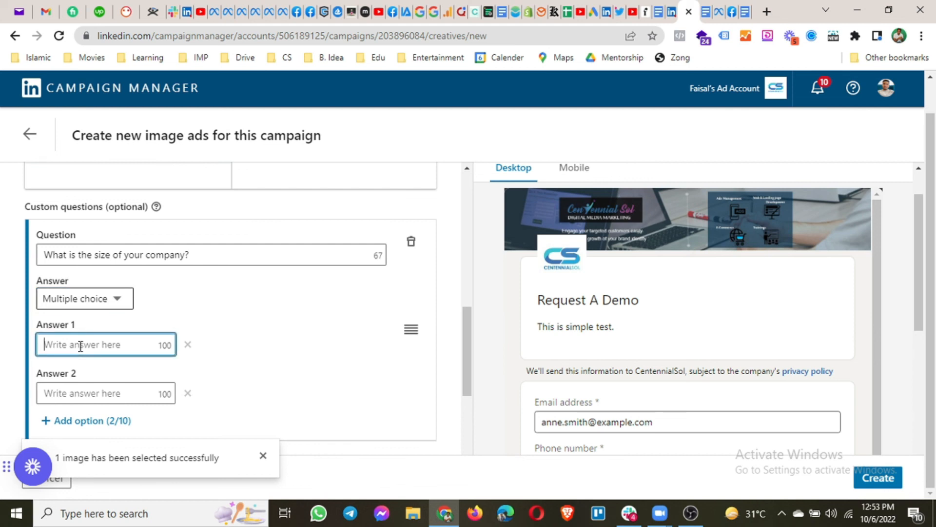
{"action": "type", "text": "0-10"}
{"action": "left_click", "coordinate": [108, 389]}
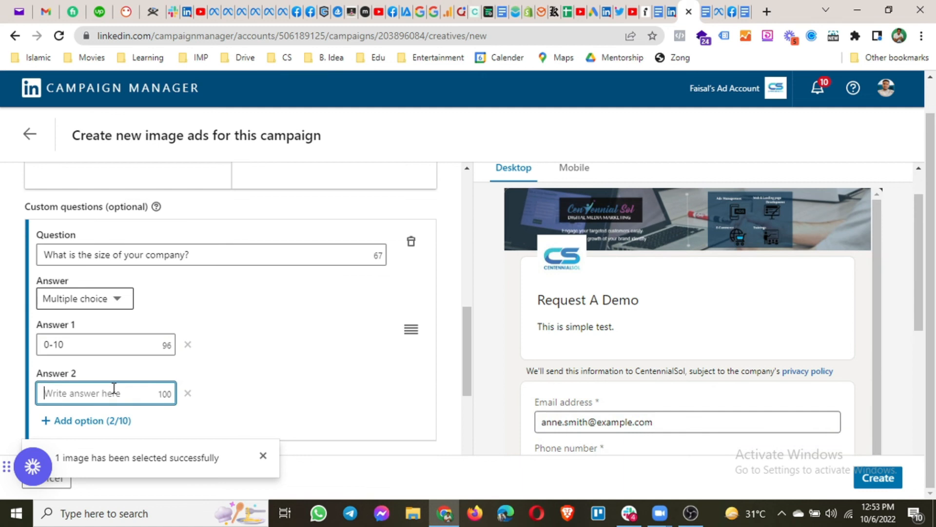
{"action": "type", "text": "10-100"}
{"action": "scroll", "coordinate": [292, 351], "scroll_direction": "down", "scroll_amount": 1}
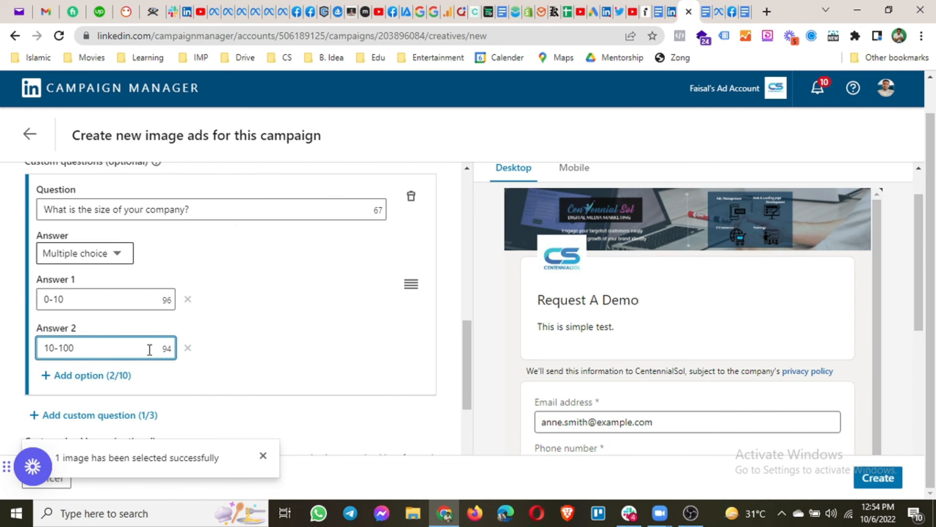
{"action": "scroll", "coordinate": [284, 330], "scroll_direction": "up", "scroll_amount": 1}
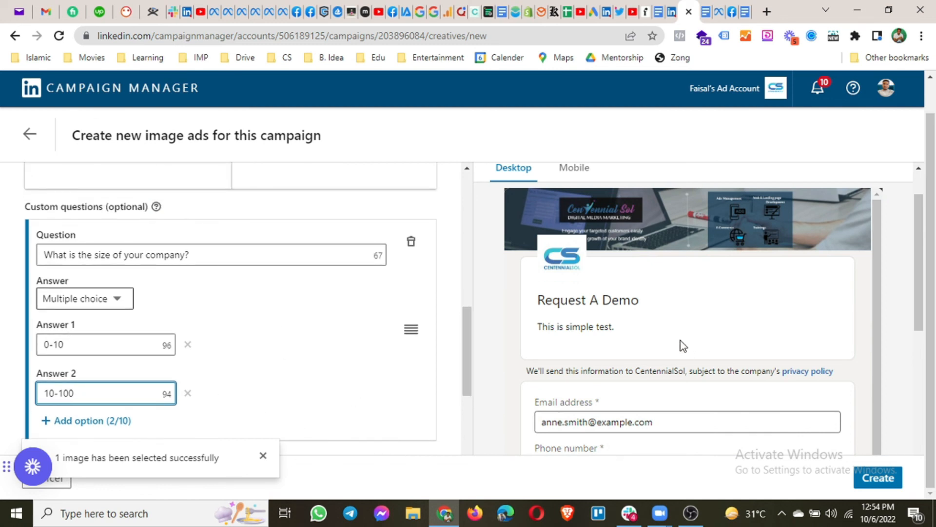
{"action": "scroll", "coordinate": [681, 340], "scroll_direction": "down", "scroll_amount": 4}
{"action": "scroll", "coordinate": [687, 374], "scroll_direction": "up", "scroll_amount": 3}
{"action": "scroll", "coordinate": [588, 417], "scroll_direction": "down", "scroll_amount": 2}
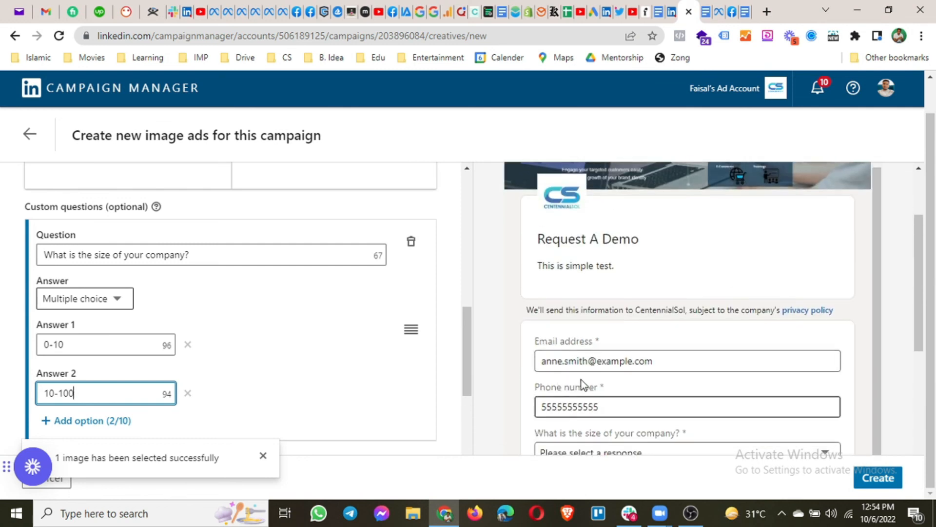
{"action": "scroll", "coordinate": [600, 346], "scroll_direction": "down", "scroll_amount": 3}
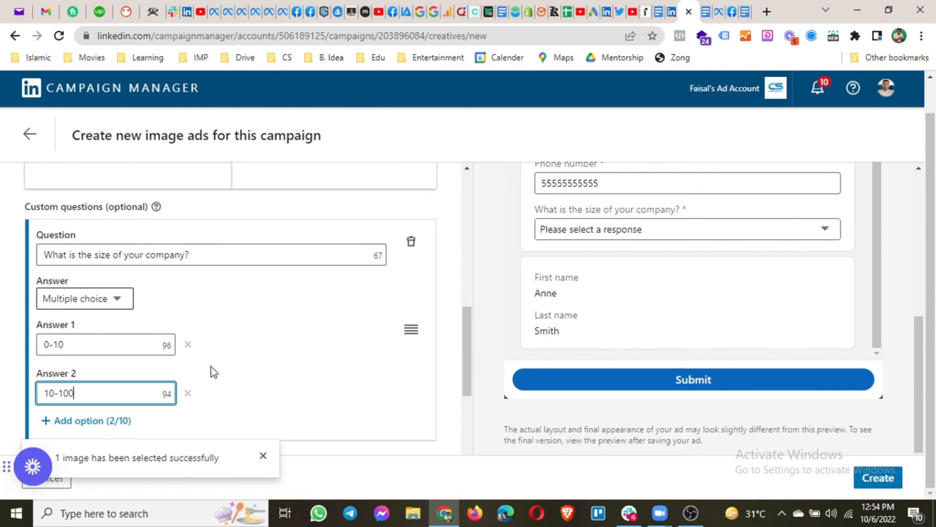
{"action": "scroll", "coordinate": [211, 367], "scroll_direction": "down", "scroll_amount": 4}
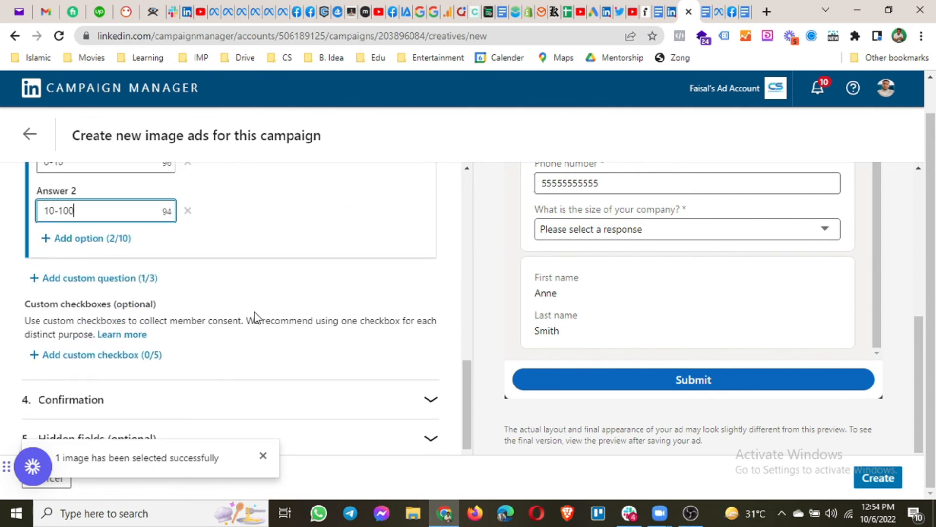
{"action": "scroll", "coordinate": [255, 312], "scroll_direction": "down", "scroll_amount": 1}
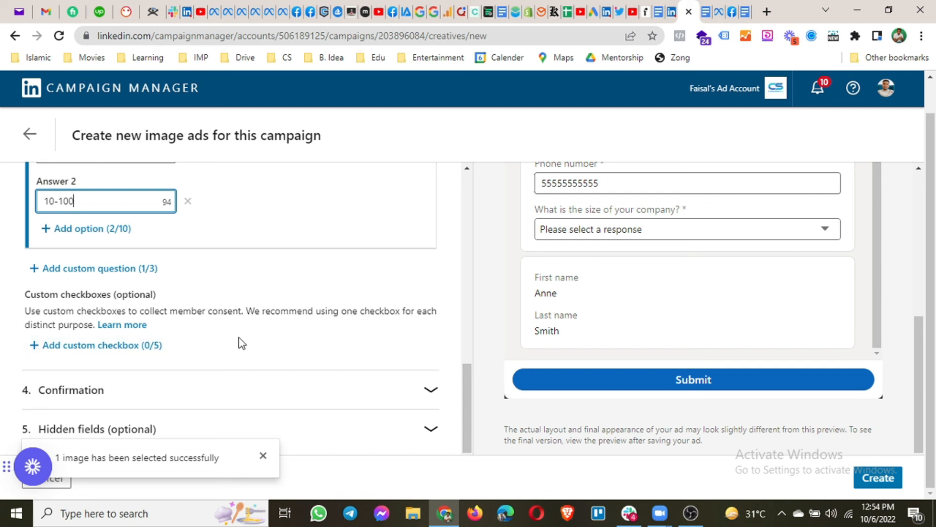
Write the confirmation message 'Thanks, You're all set. Our team member will contact you soon.'
{"action": "left_click", "coordinate": [226, 388]}
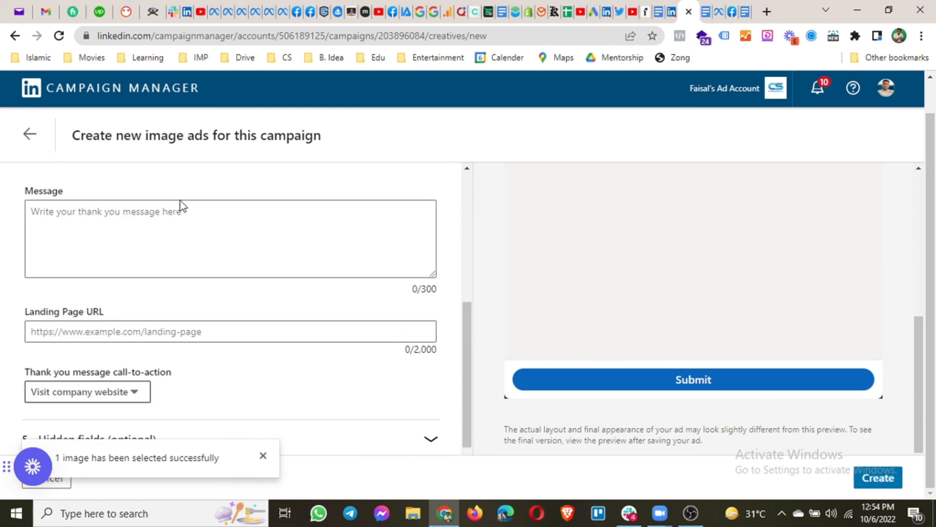
{"action": "scroll", "coordinate": [154, 265], "scroll_direction": "up", "scroll_amount": 2}
{"action": "scroll", "coordinate": [147, 326], "scroll_direction": "down", "scroll_amount": 1}
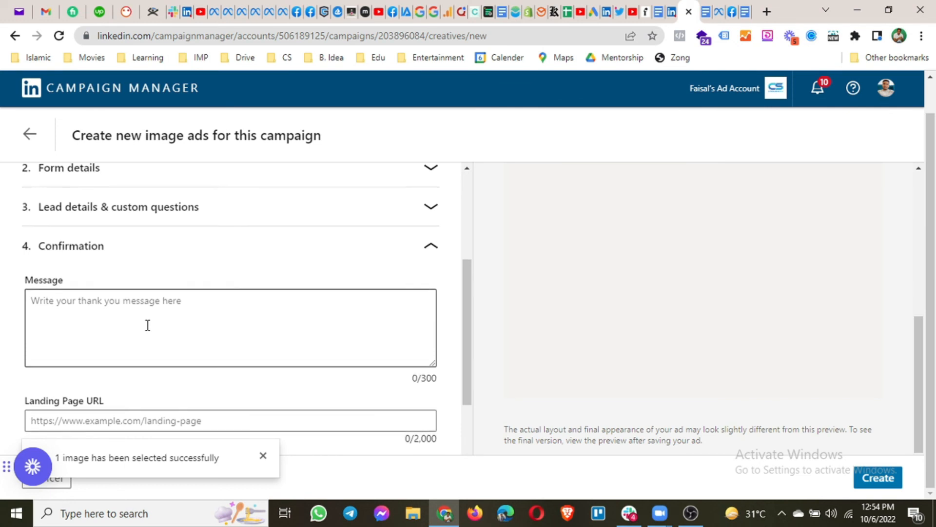
{"action": "left_click", "coordinate": [166, 286]}
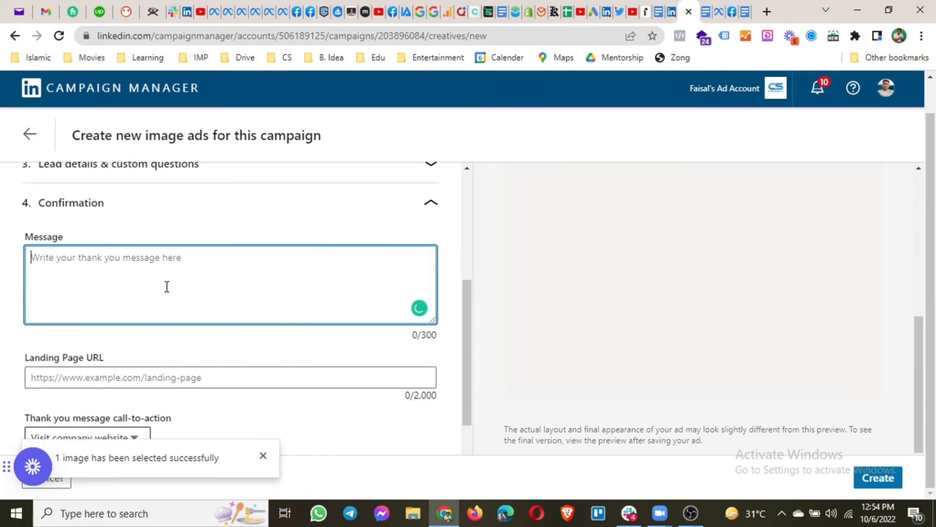
{"action": "type", "text": "Thanks"}
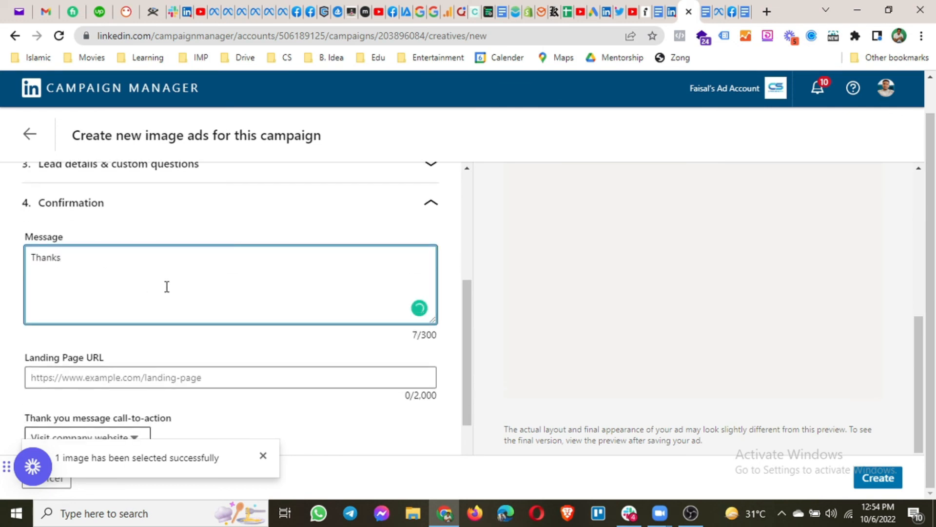
{"action": "key", "text": "BackSpace"}
{"action": "type", "text": ","}
{"action": "type", "text": "You're all set."}
{"action": "key", "text": "Return"}
{"action": "key", "text": "Return"}
{"action": "type", "text": "o"}
{"action": "type", "text": "ur team member will contact you soon."}
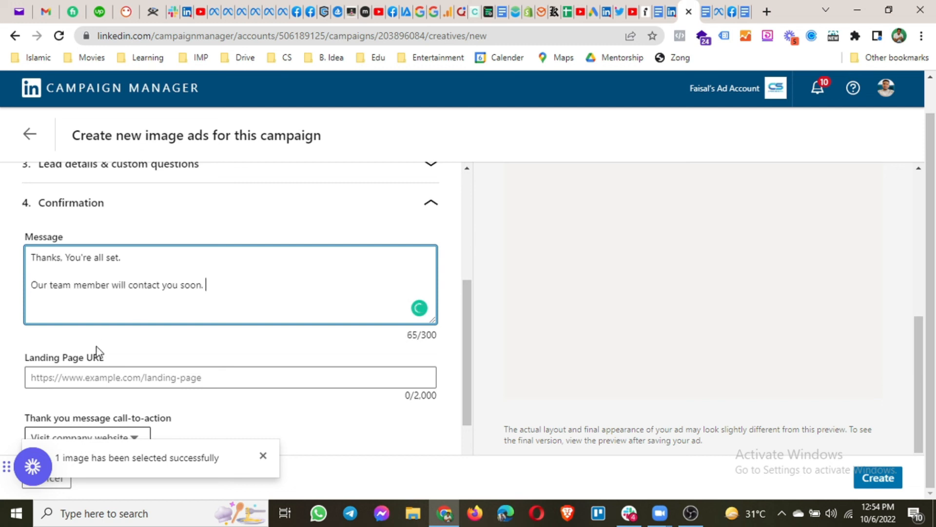
{"action": "scroll", "coordinate": [144, 334], "scroll_direction": "down", "scroll_amount": 1}
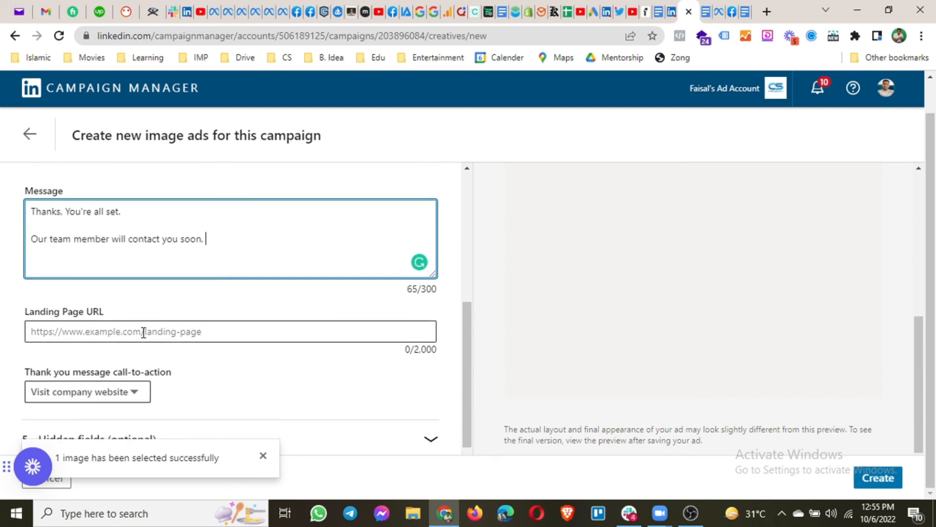
{"action": "left_click", "coordinate": [143, 333]}
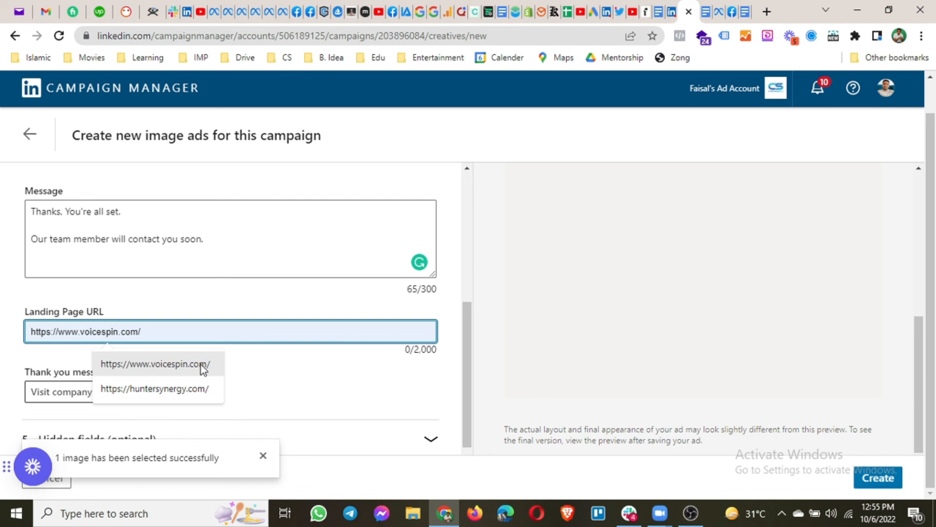
{"action": "type", "text": "https:/"}
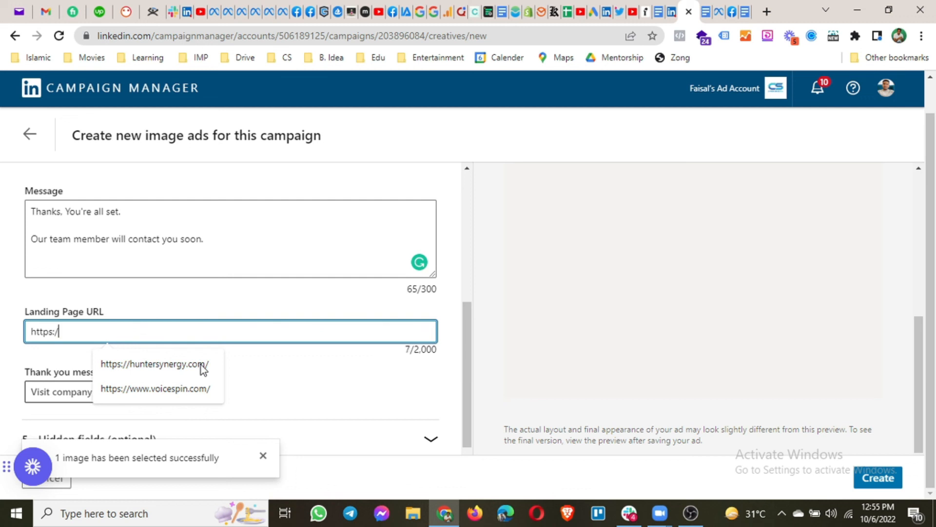
{"action": "type", "text": "/centenn"}
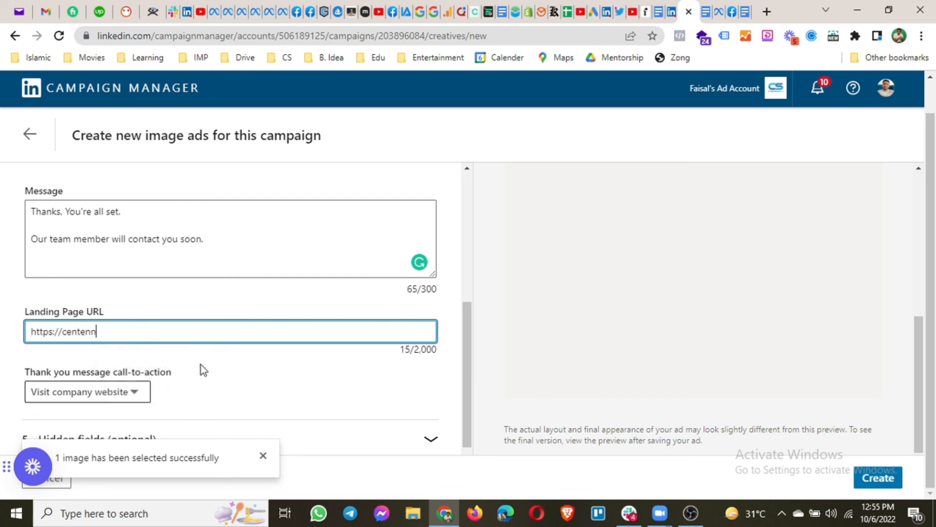
{"action": "type", "text": "ialsol.com"}
{"action": "left_click", "coordinate": [200, 371]}
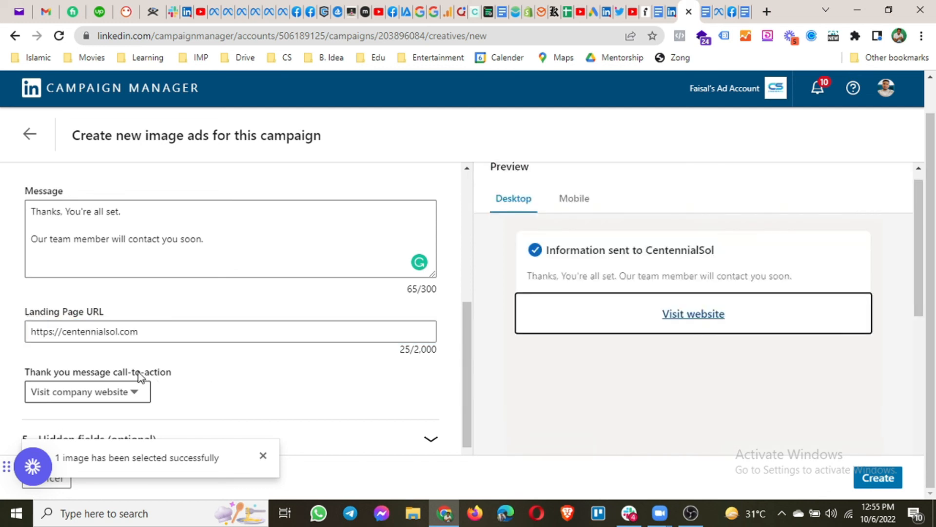
{"action": "left_click", "coordinate": [69, 383]}
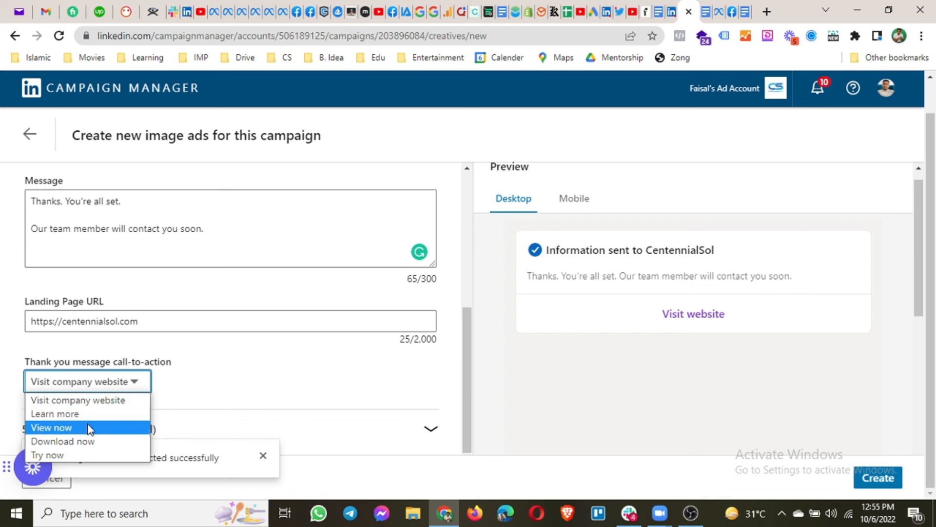
{"action": "left_click", "coordinate": [224, 378]}
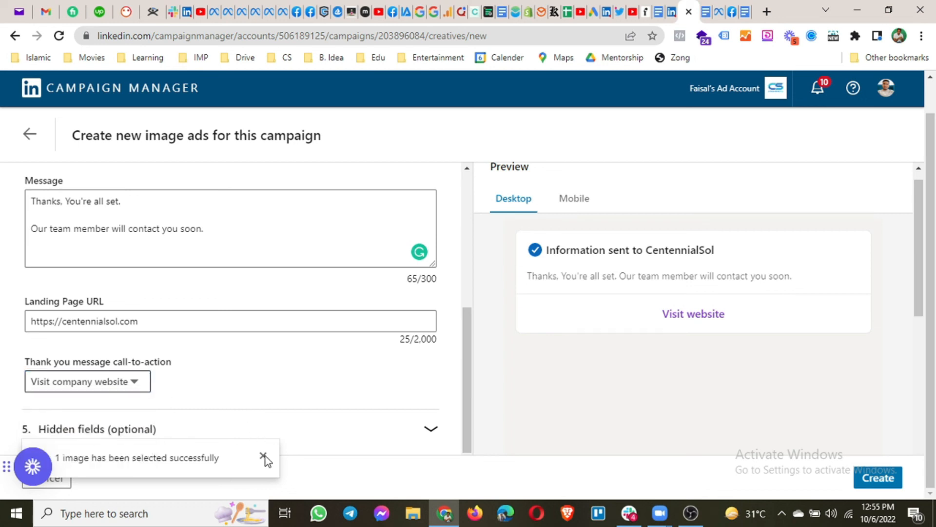
{"action": "left_click", "coordinate": [432, 427]}
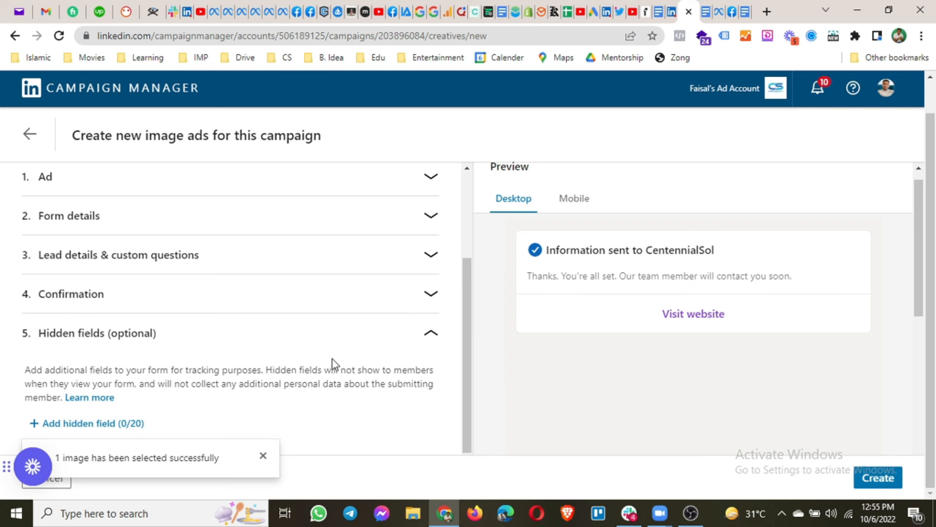
Create the ad and form, then find the Test1 draft image ad in the list
{"action": "left_click", "coordinate": [882, 475]}
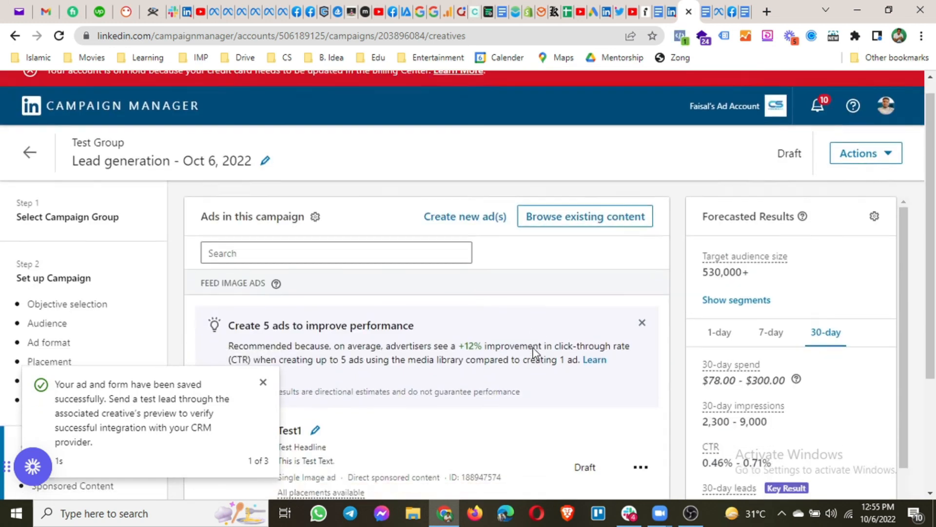
{"action": "scroll", "coordinate": [560, 334], "scroll_direction": "down", "scroll_amount": 3}
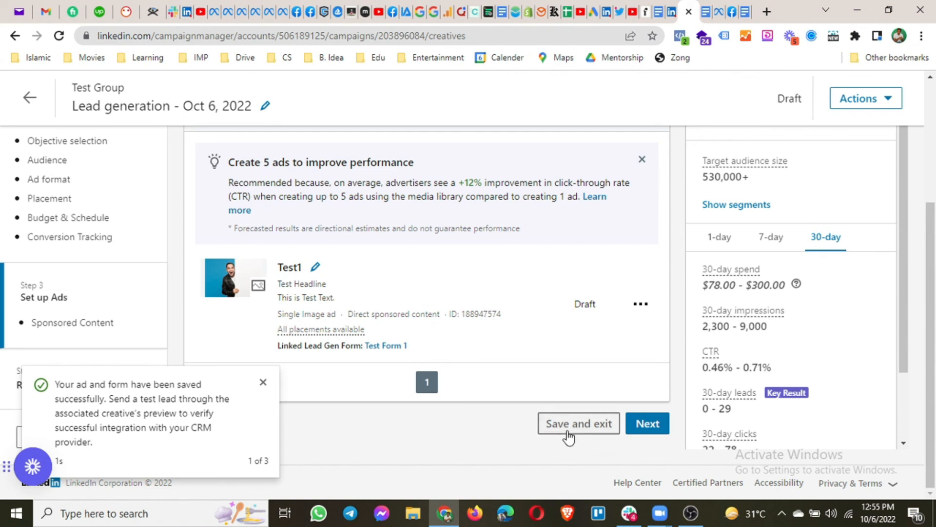
Go to Review & Launch and scroll through the summary to Test1 and Test Form 1
{"action": "left_click", "coordinate": [642, 426]}
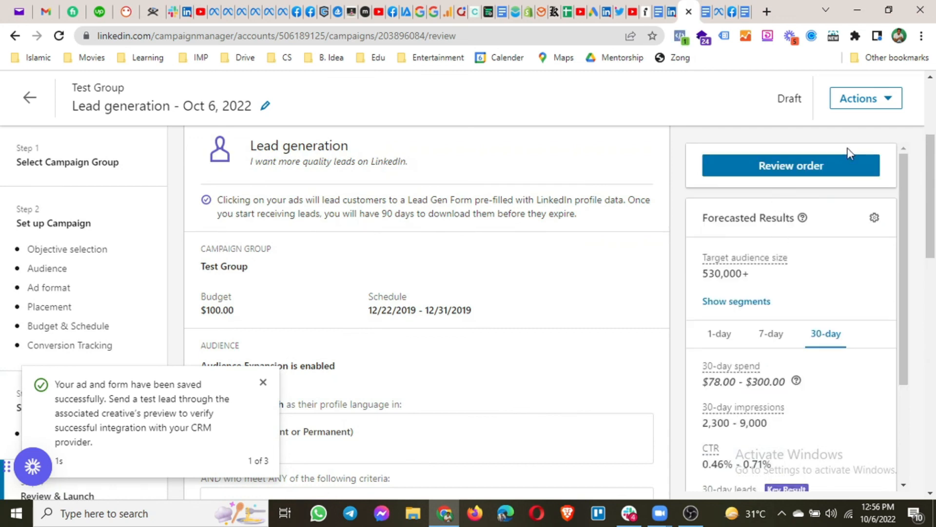
{"action": "left_click", "coordinate": [749, 168]}
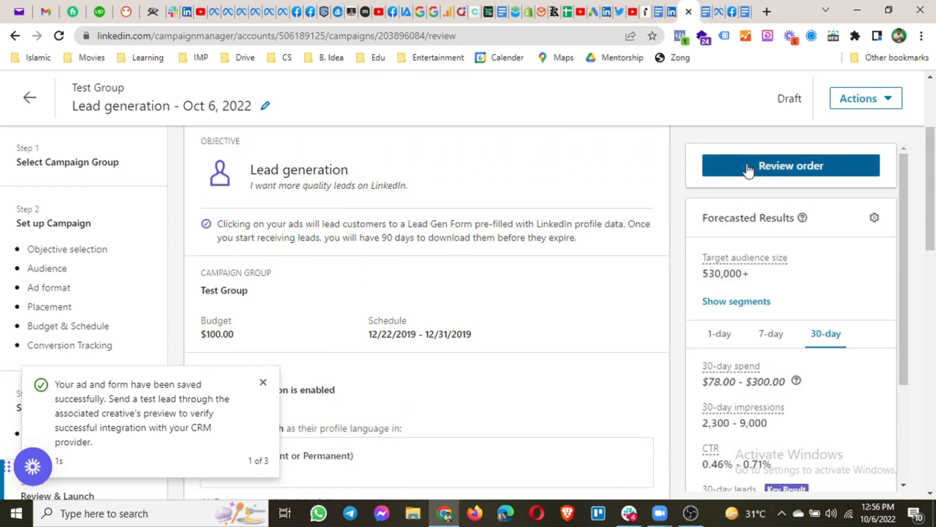
{"action": "scroll", "coordinate": [754, 193], "scroll_direction": "down", "scroll_amount": 3}
{"action": "scroll", "coordinate": [756, 193], "scroll_direction": "up", "scroll_amount": 3}
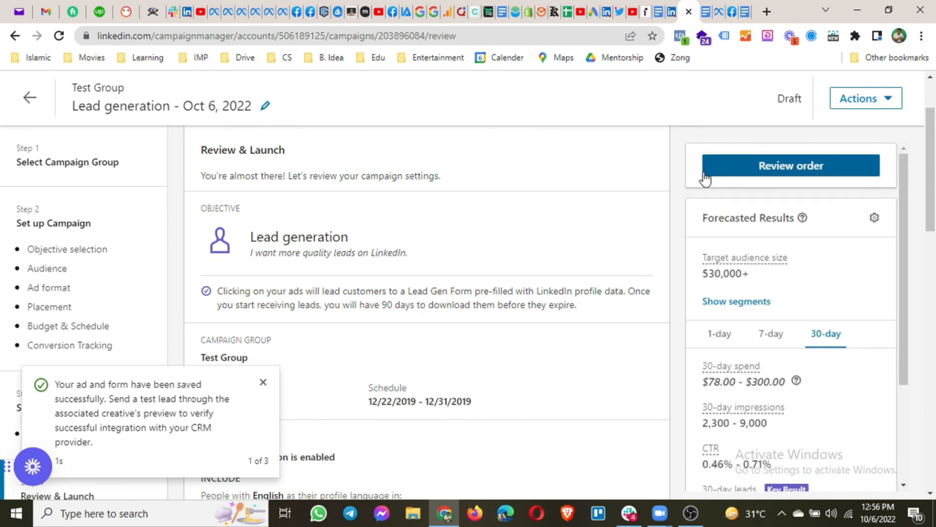
{"action": "scroll", "coordinate": [615, 267], "scroll_direction": "down", "scroll_amount": 10}
{"action": "scroll", "coordinate": [613, 270], "scroll_direction": "down", "scroll_amount": 3}
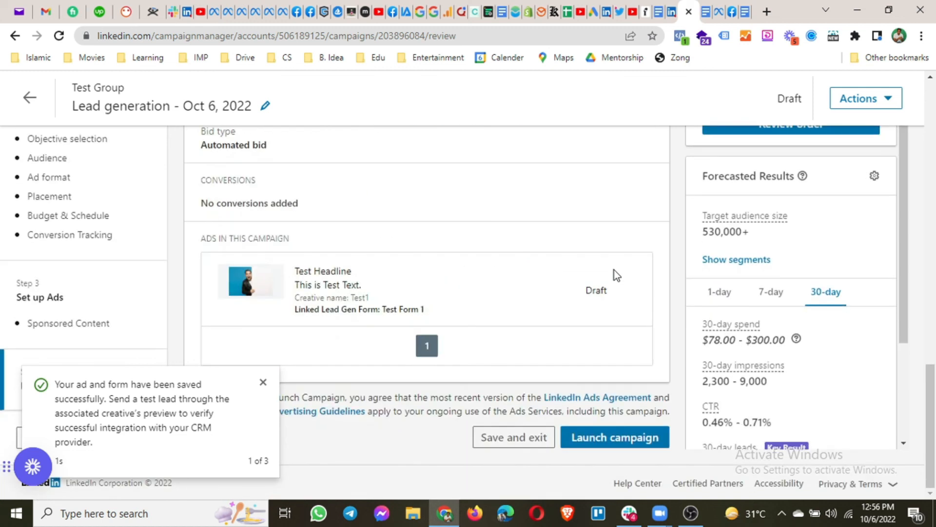